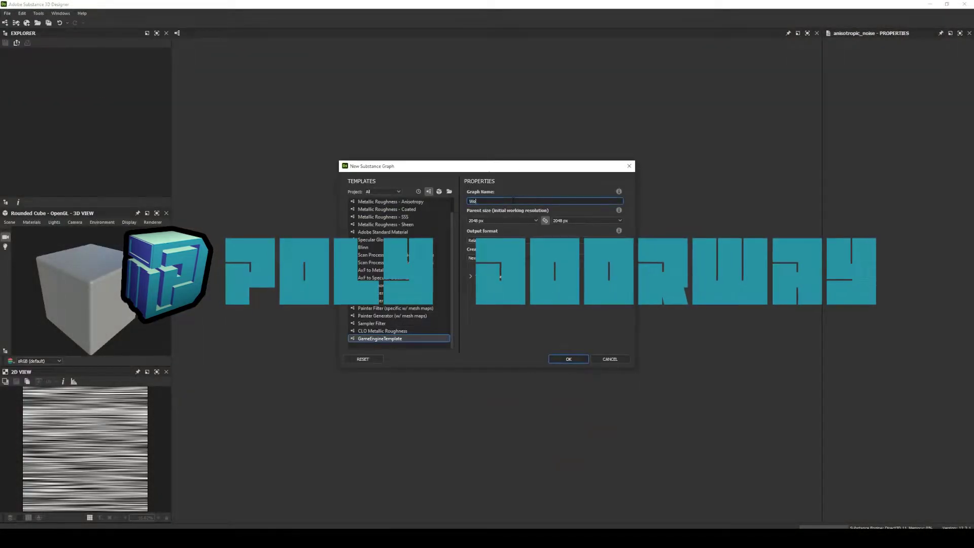
Step: Create a new substance graph named Wood and add a Tile Sampler node
type("od")
left_click(559, 361)
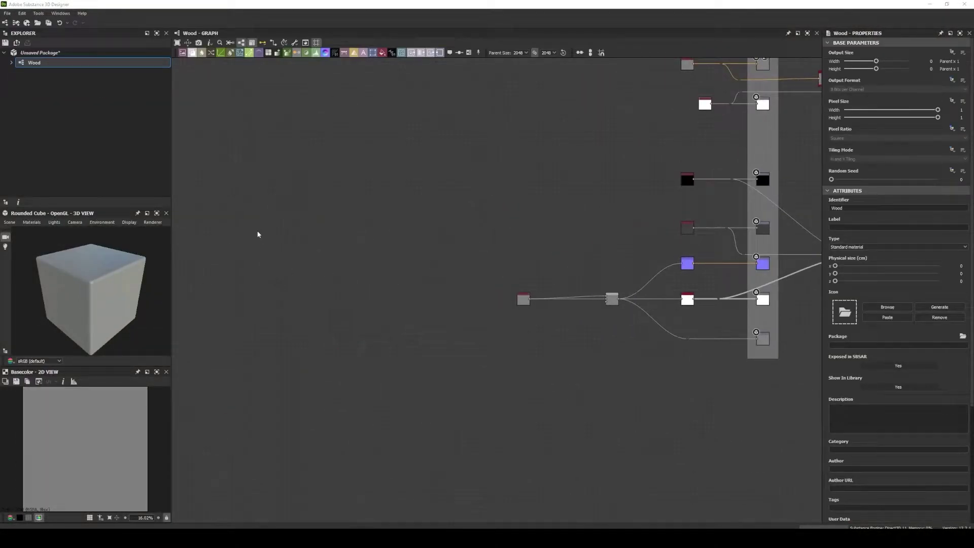
key("space")
type("tile sampler")
key("Return")
Step: Set the Tile Sampler to X Amount 2 and Y Amount 8
scroll(284, 355, "up", 5)
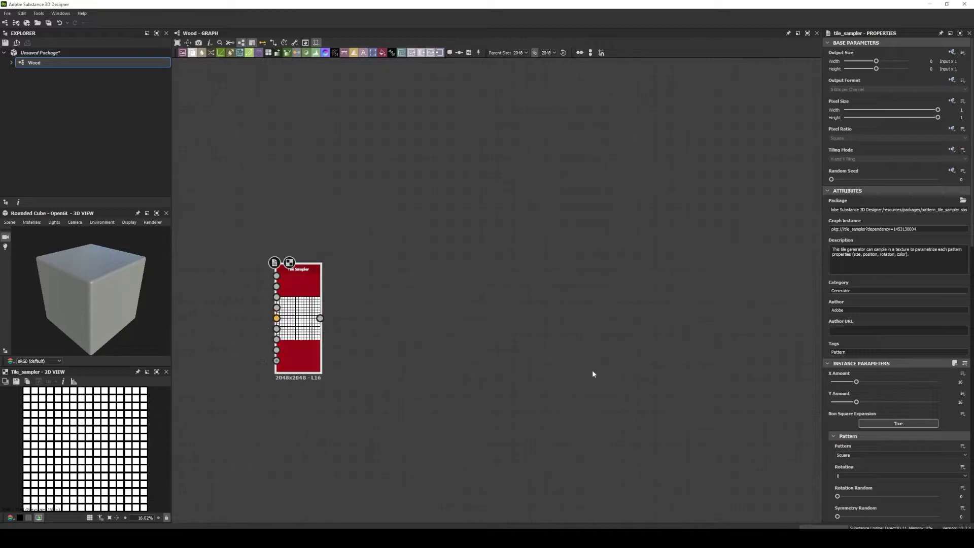
mouse_move(857, 381)
left_mouse_down()
mouse_move(834, 382)
mouse_move(848, 403)
left_mouse_up()
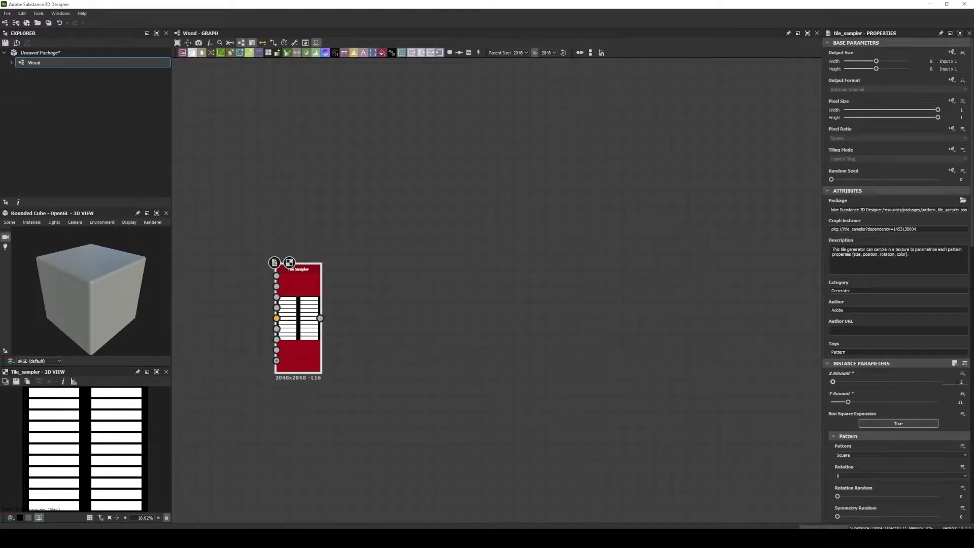
scroll(898, 304, "down", 5)
scroll(503, 300, "down", 4)
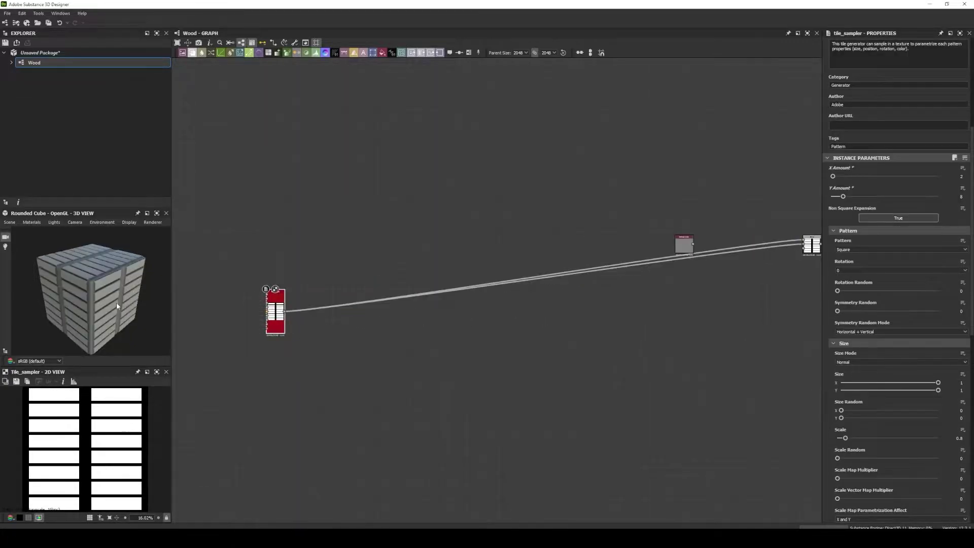
Step: Switch the 3D preview mesh to Rounded Cylinder
left_click(32, 223)
scroll(903, 391, "down", 2)
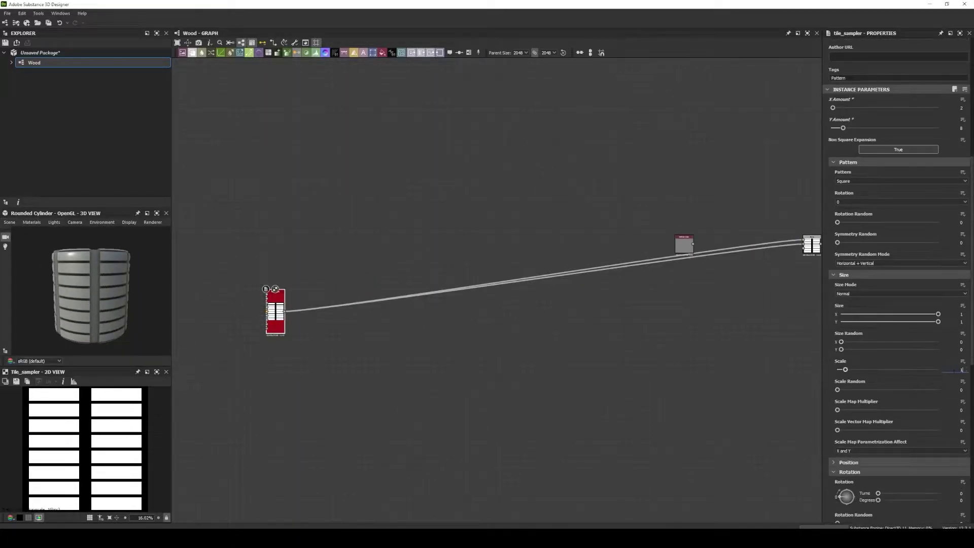
scroll(817, 376, "up", 5)
scroll(444, 278, "up", 3)
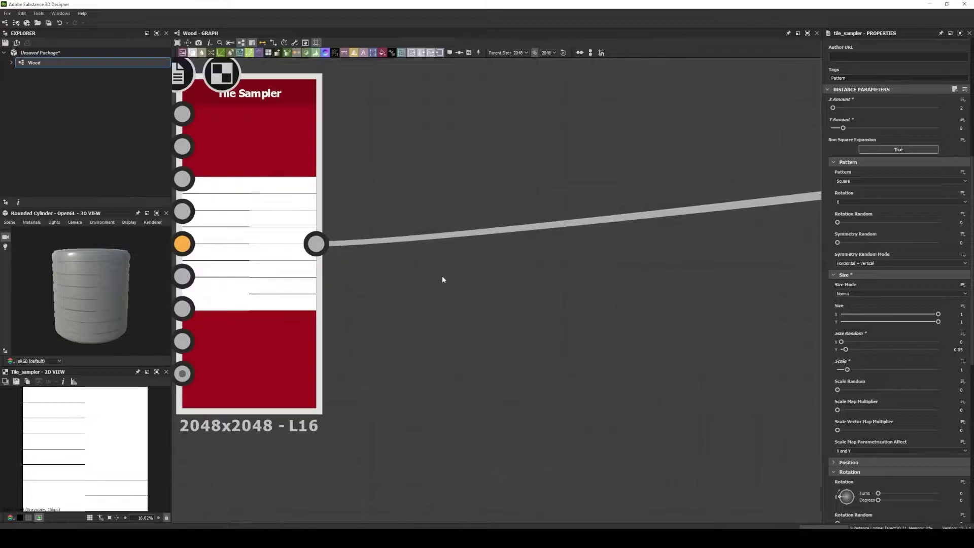
left_click_drag(837, 390, 841, 389)
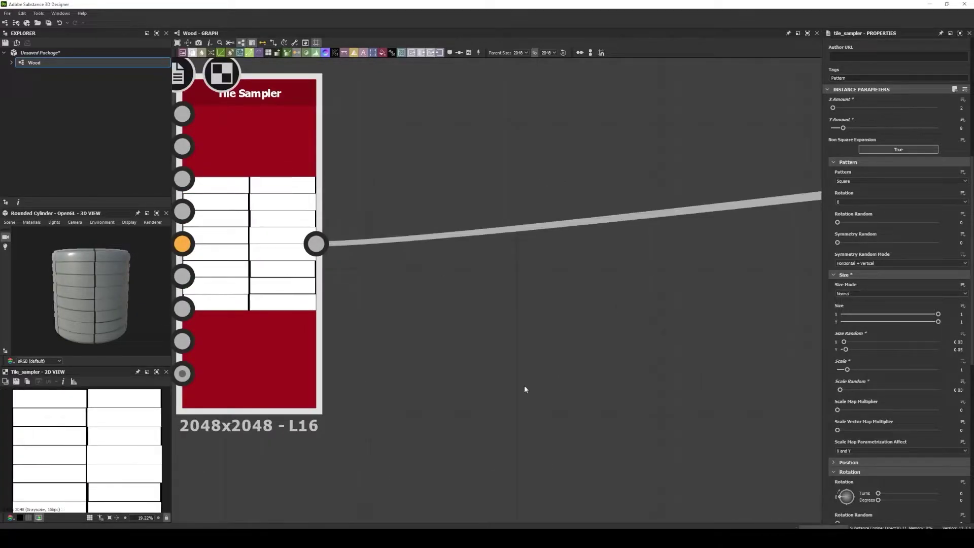
Step: Add slight Size Random and Scale Random variation to the planks
scroll(515, 193, "down", 3)
scroll(863, 292, "down", 5)
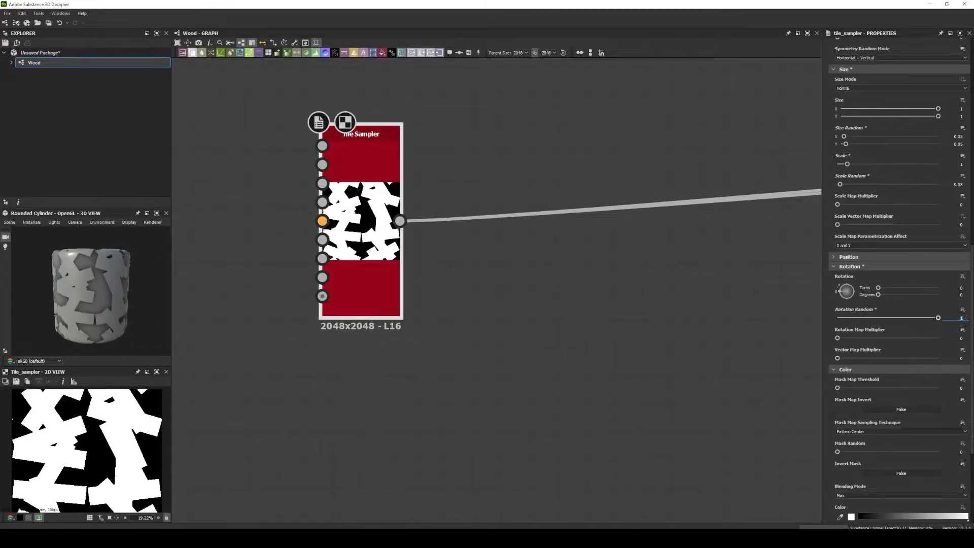
left_click_drag(837, 318, 837, 318)
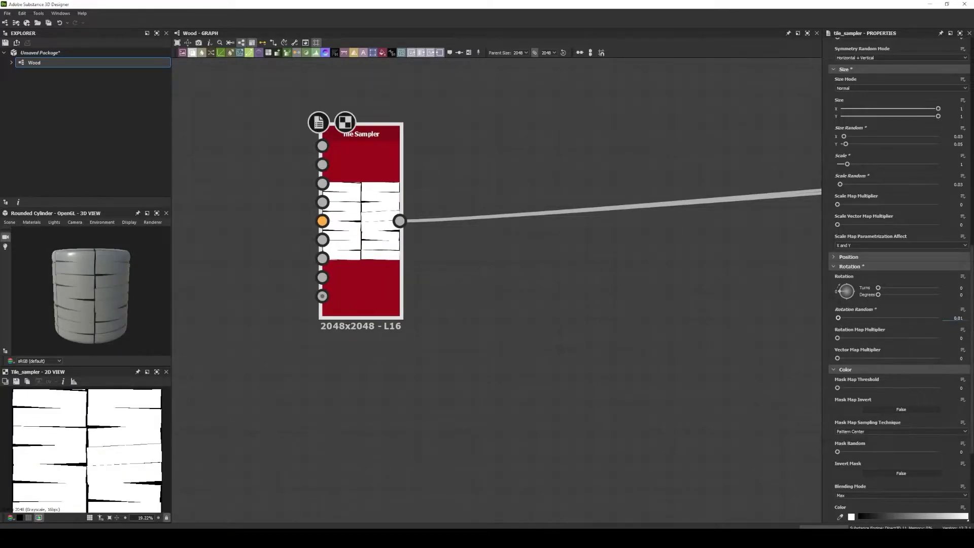
scroll(875, 420, "down", 5)
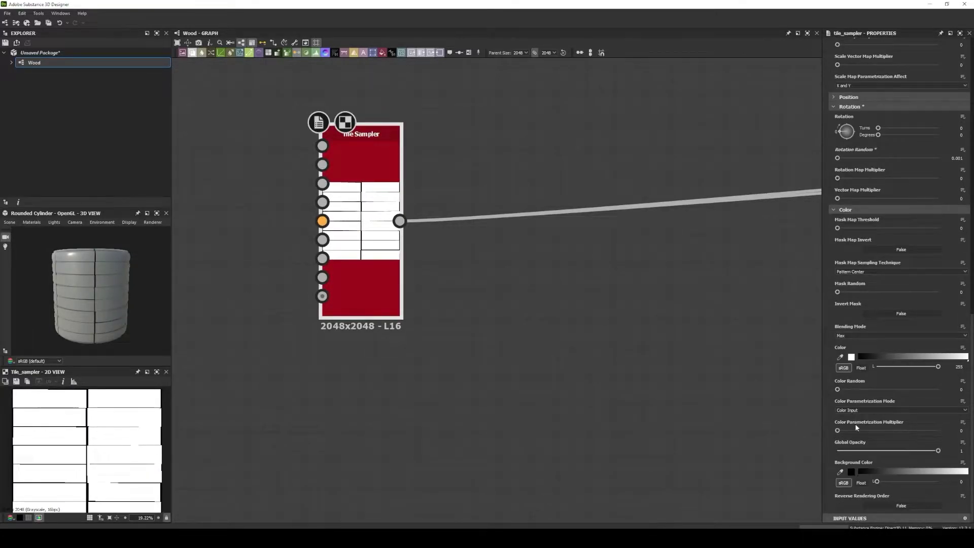
scroll(857, 428, "up", 3)
scroll(857, 427, "up", 4)
scroll(852, 436, "up", 4)
scroll(848, 445, "up", 3)
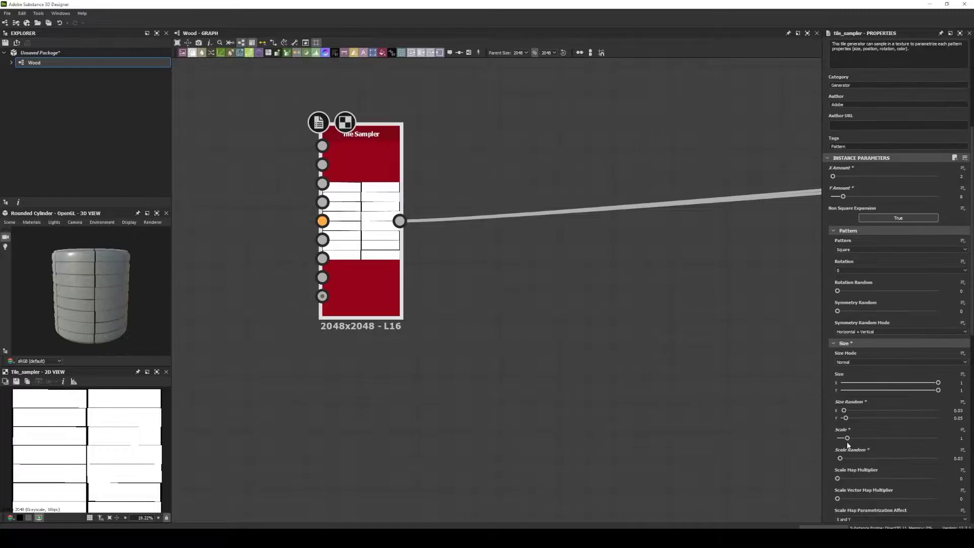
scroll(847, 445, "down", 3)
scroll(69, 454, "up", 4)
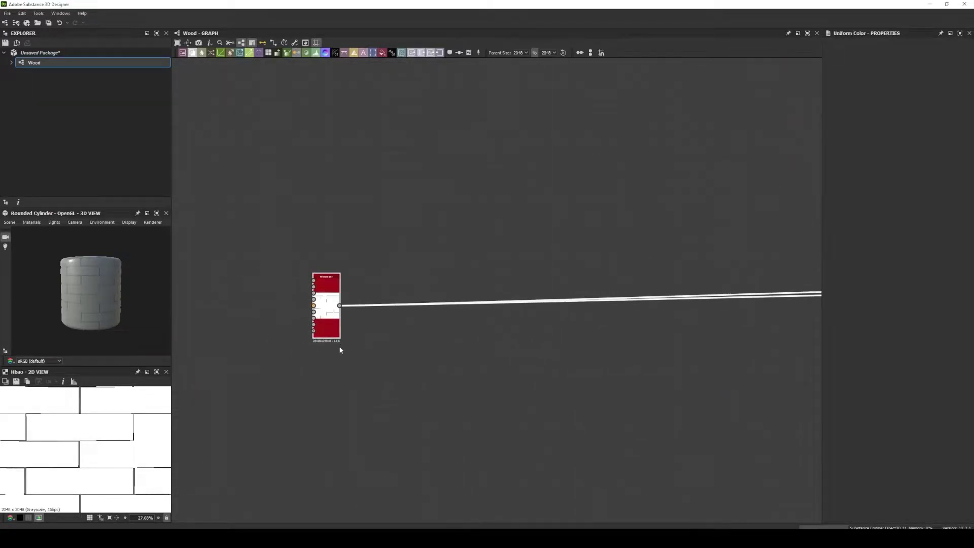
Step: Feed the Tile Sampler output into a new Distance node
left_click_drag(336, 291, 525, 199)
left_click(430, 387)
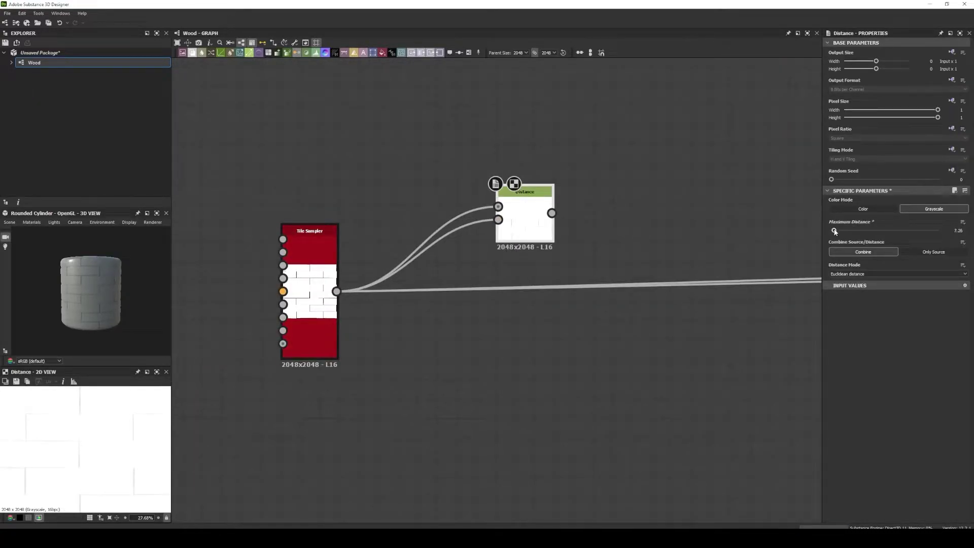
mouse_move(336, 292)
left_mouse_down("shift")
mouse_move(435, 282)
mouse_move(551, 213)
left_mouse_up("shift")
scroll(954, 407, "down", 3)
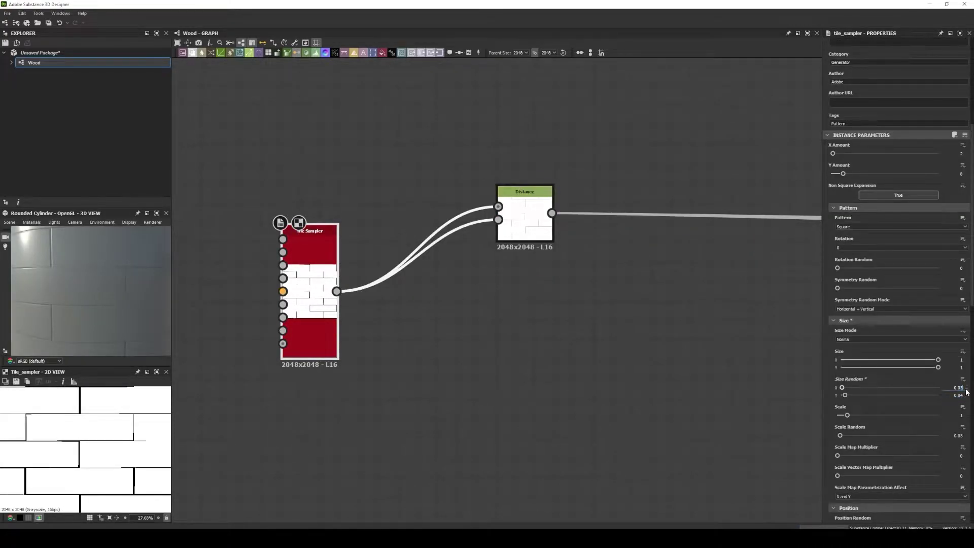
Step: Group the Tile Sampler and Distance nodes in a frame titled Base
left_click(524, 218, "shift")
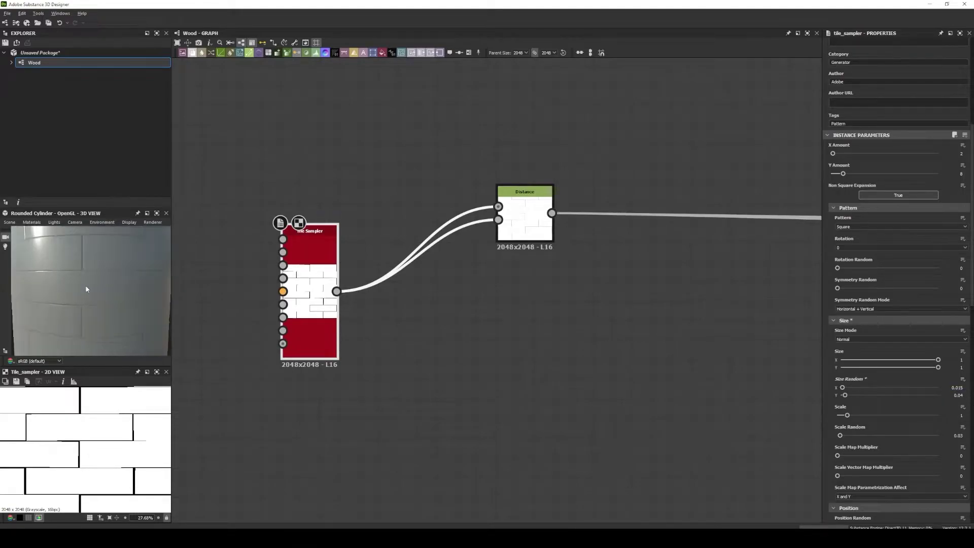
scroll(396, 248, "down", 3)
key("ctrl+f")
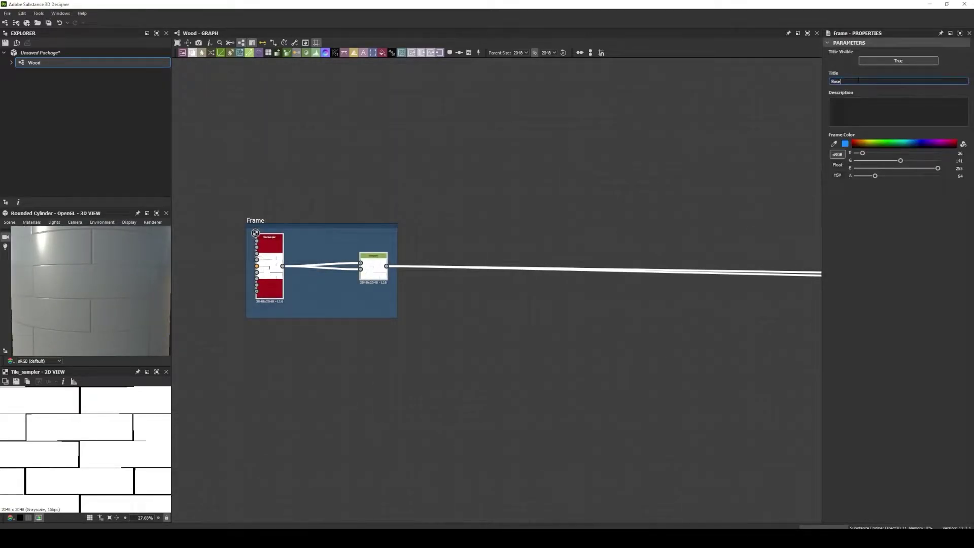
key("Return")
scroll(394, 285, "down", 2)
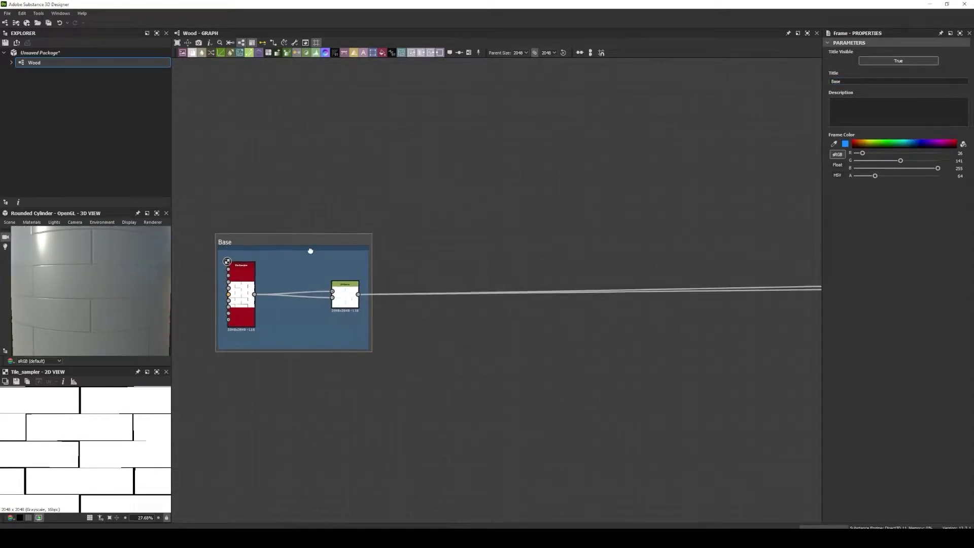
Step: Add an Anisotropic Noise node to the graph
key("space")
type("aniso")
key("Return")
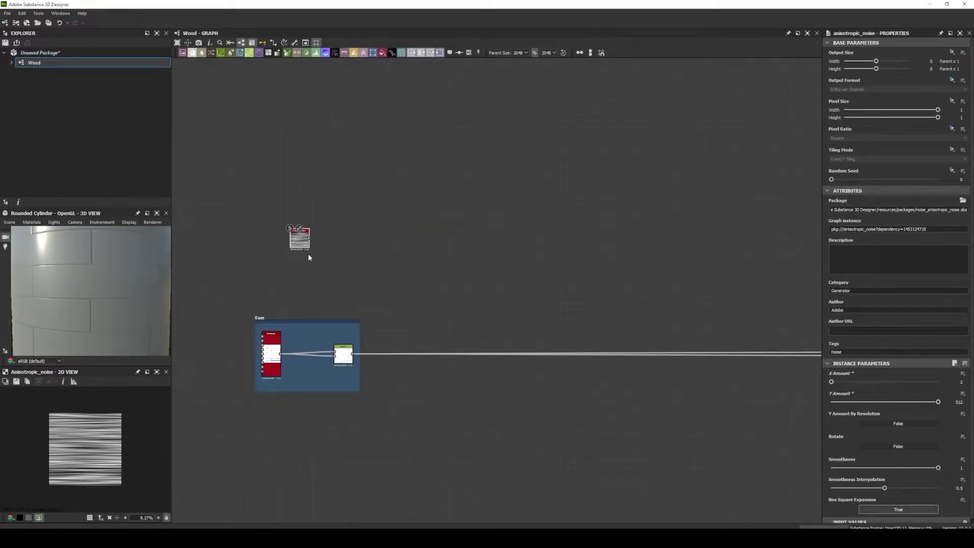
Step: Add a Distance node after Anisotropic Noise with a low Maximum Distance
scroll(303, 243, "up", 5)
left_click_drag(332, 236, 400, 239)
type("distance")
key("Return")
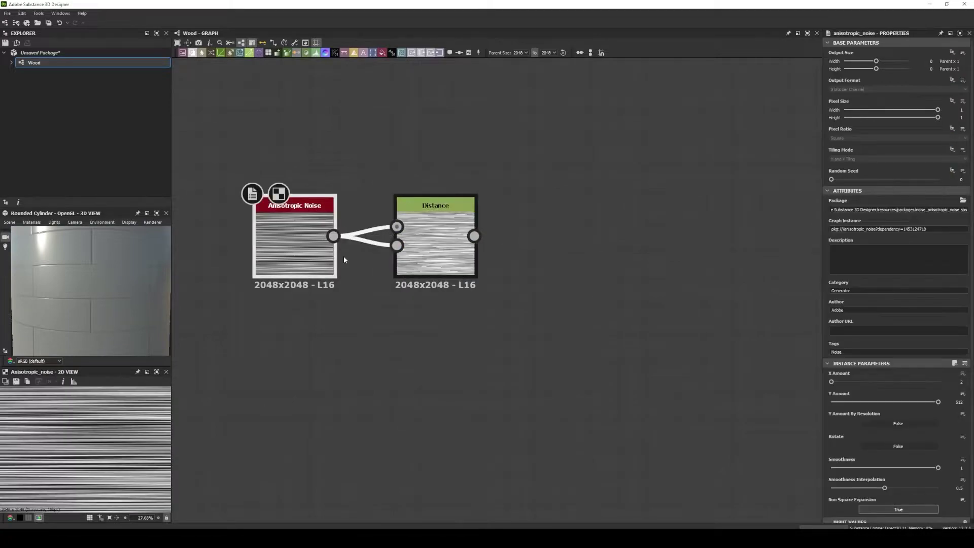
mouse_move(832, 231)
left_mouse_down()
mouse_move(851, 232)
mouse_move(832, 230)
left_mouse_up()
double_click(960, 230)
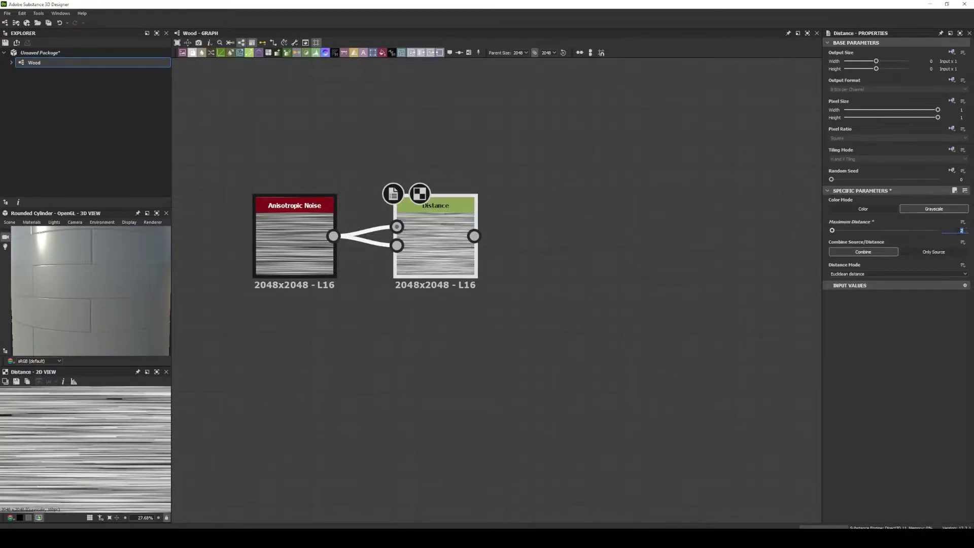
scroll(301, 252, "down", 3)
Step: Warp the Distance output with Perlin Noise, lowering Perlin scale to about 8
key("space")
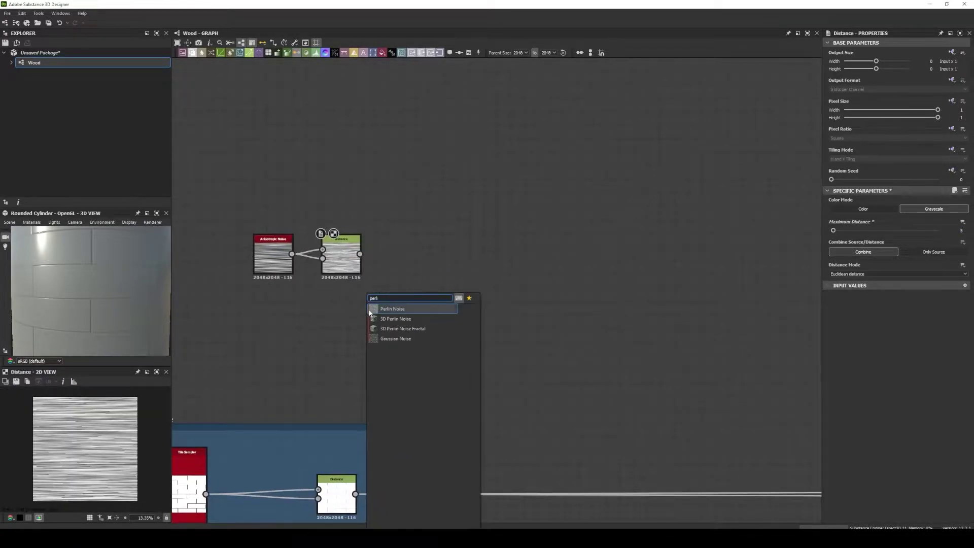
type("perlin")
key("Return")
left_click_drag(360, 253, 423, 282)
type("warp")
key("Return")
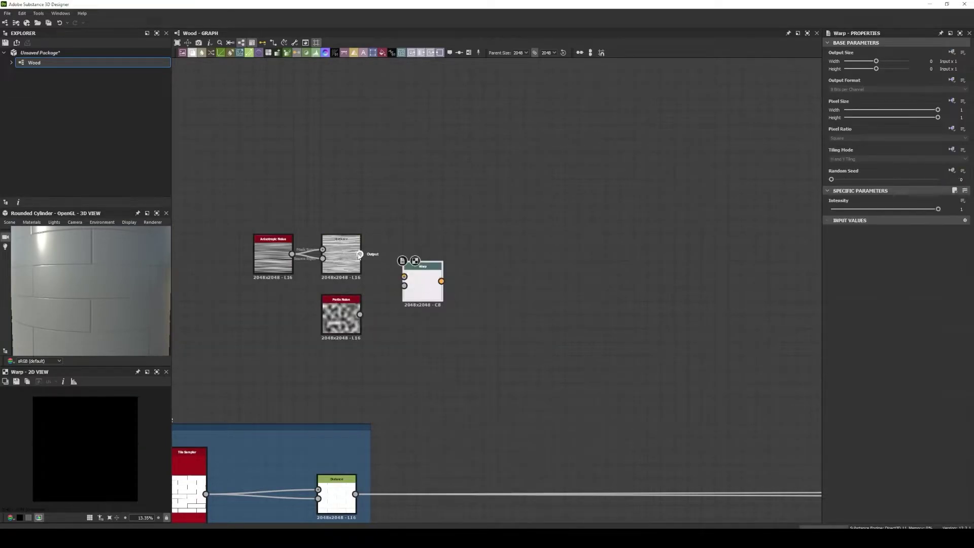
left_click_drag(359, 315, 404, 286)
left_click(355, 312)
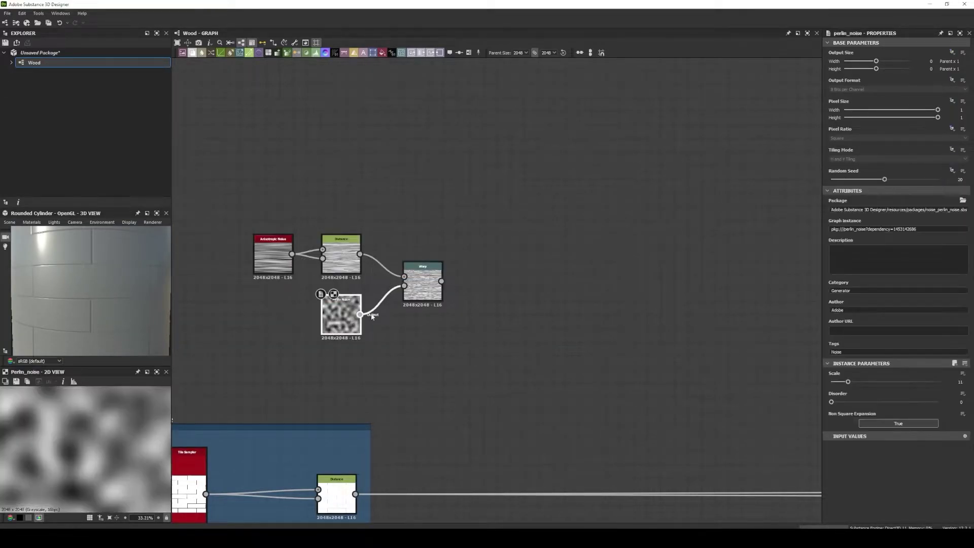
left_click_drag(847, 381, 848, 384)
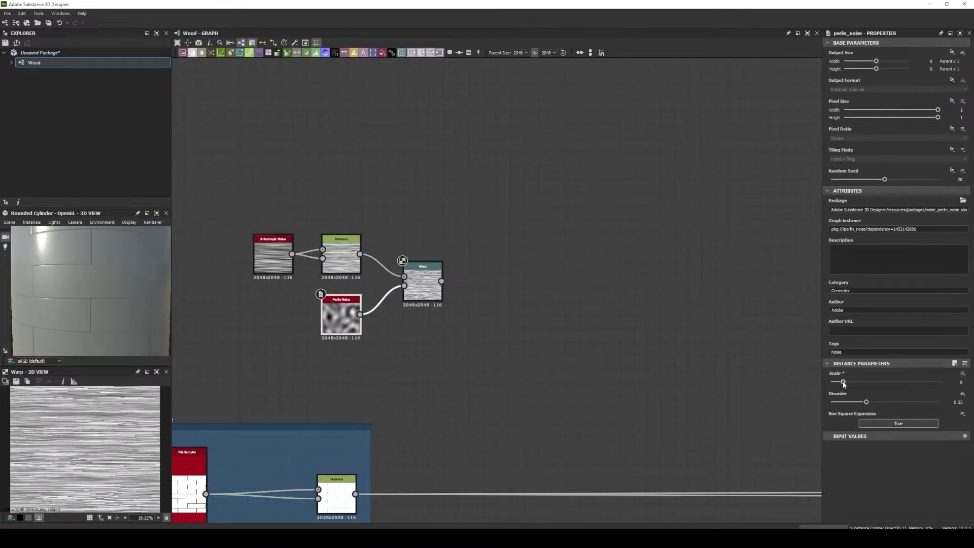
Step: Frame the four nodes as purple 'Base Lines' and insert a Blend after Base
scroll(372, 333, "down", 2)
right_click(414, 301)
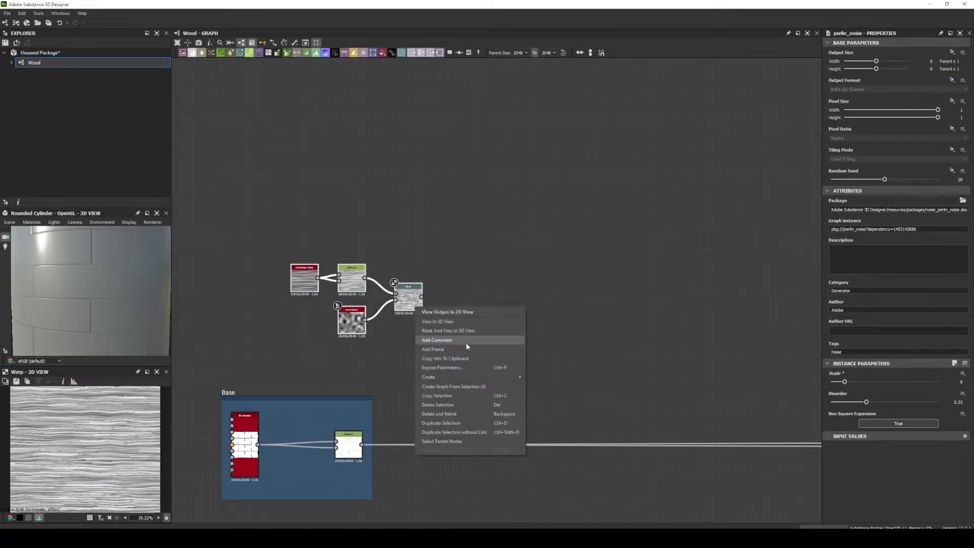
left_click(420, 321)
key("ctrl+f")
type("ines")
key("Return")
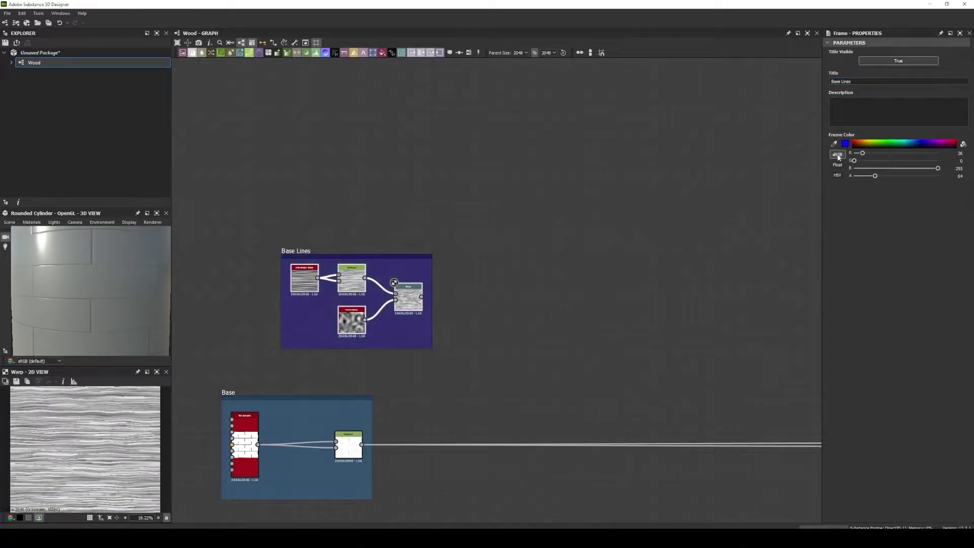
middle_click_drag(738, 217, 765, 161)
right_click(374, 293)
left_click(386, 309)
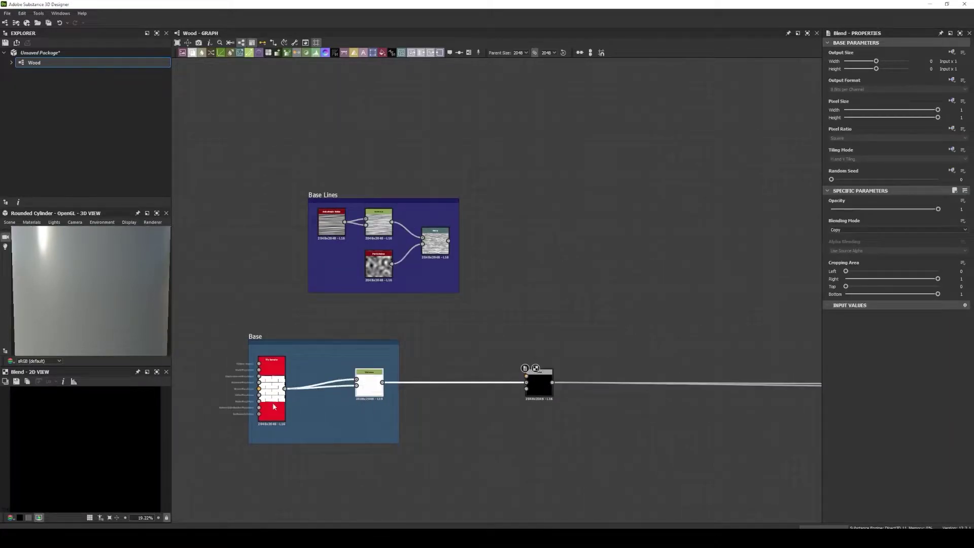
Step: Blend the Warp output into Base at about a quarter opacity
left_click_drag(450, 243, 526, 376)
left_click(852, 230)
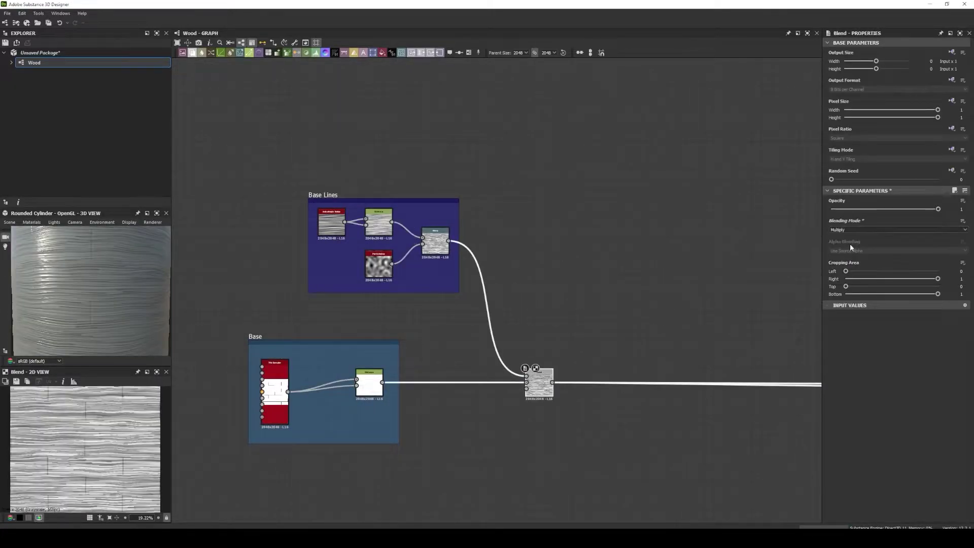
left_click_drag(935, 210, 854, 218)
Step: Add Flood Fill from the tiles and Flood Fill to Random Grayscale with seed 9
key("space")
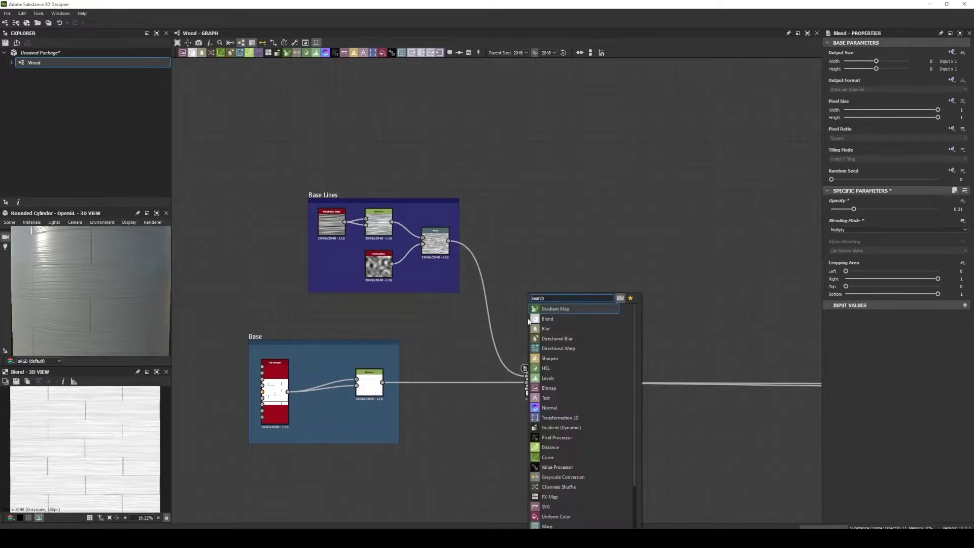
type("flood")
key("Return")
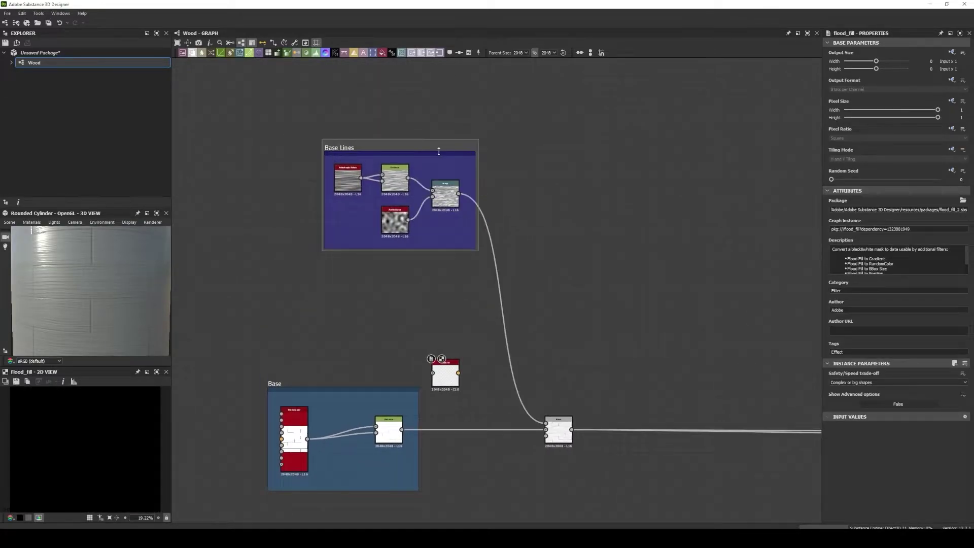
left_click(472, 247)
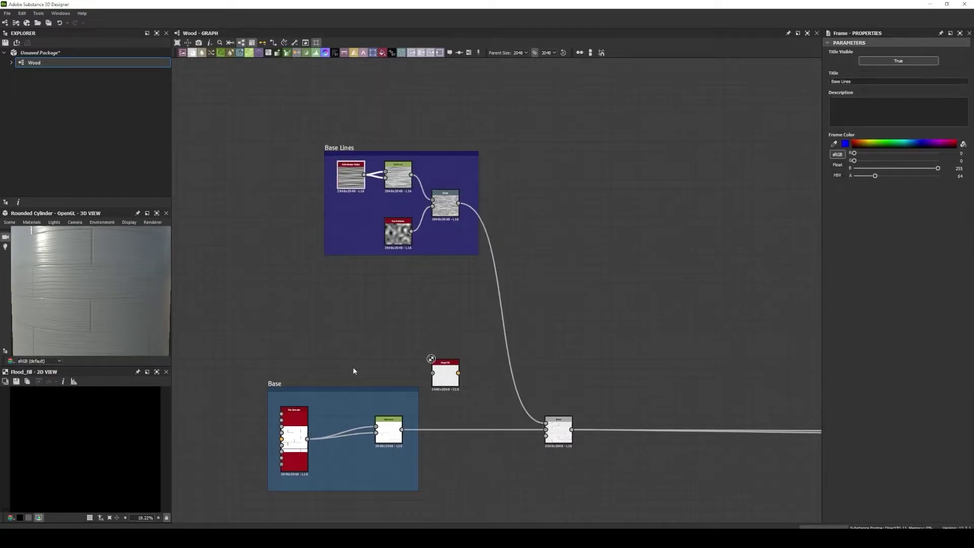
mouse_move(309, 383)
left_mouse_down()
mouse_move(353, 289)
mouse_move(421, 295)
left_mouse_up()
left_click(466, 361)
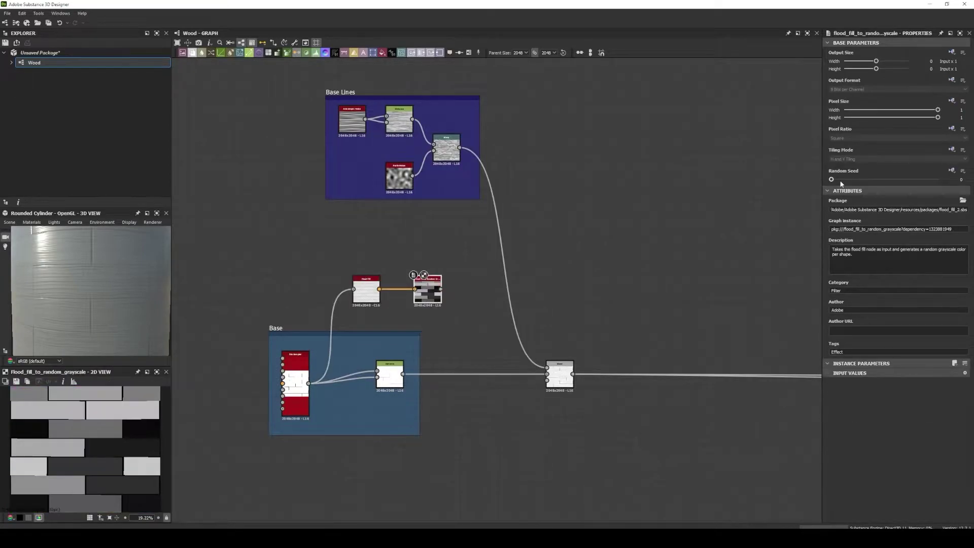
left_click_drag(841, 182, 926, 179)
Step: Add a Directional Warp driven by Warp and the grayscale fills at 12° angle
scroll(291, 322, "up", 2)
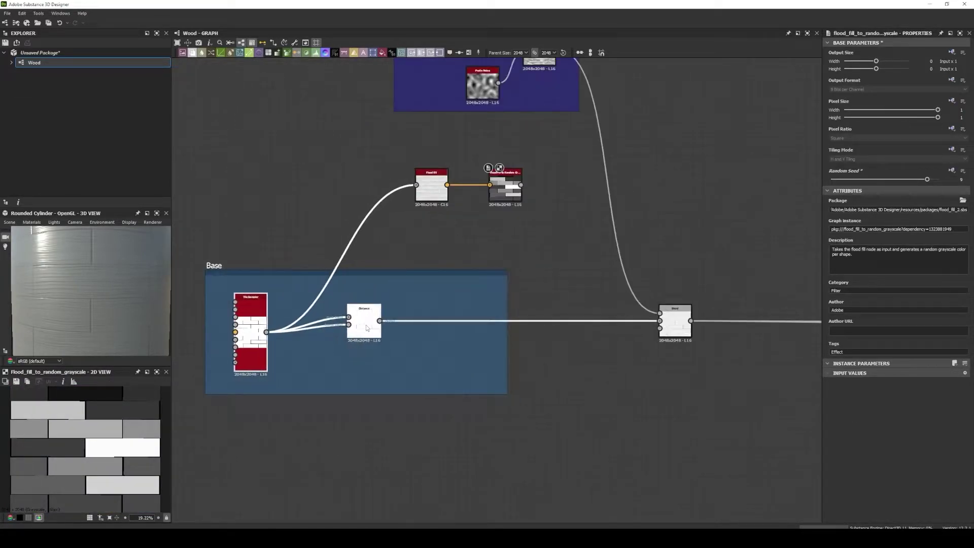
left_click(435, 312)
middle_click_drag(435, 312, 220, 472)
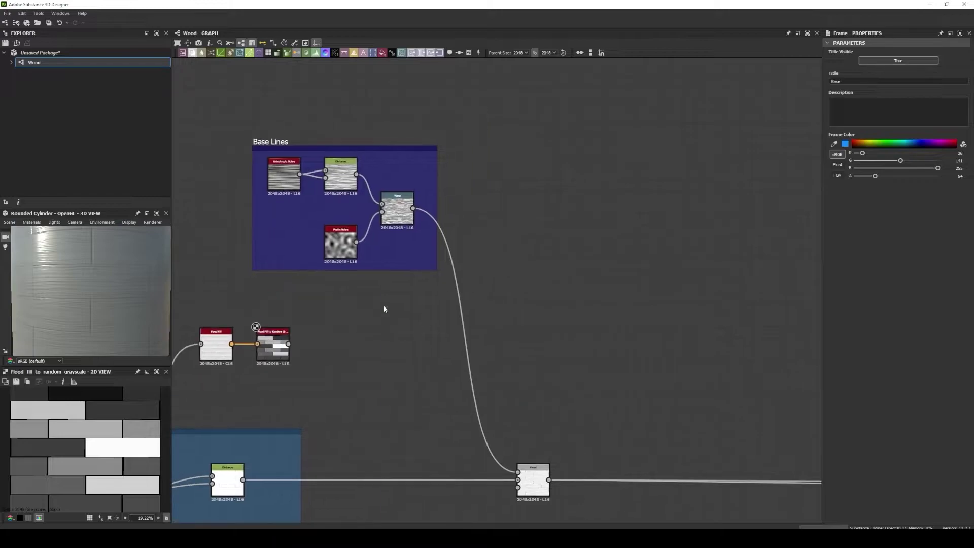
key("space")
left_click_drag(413, 208, 483, 295)
left_click_drag(288, 344, 483, 302)
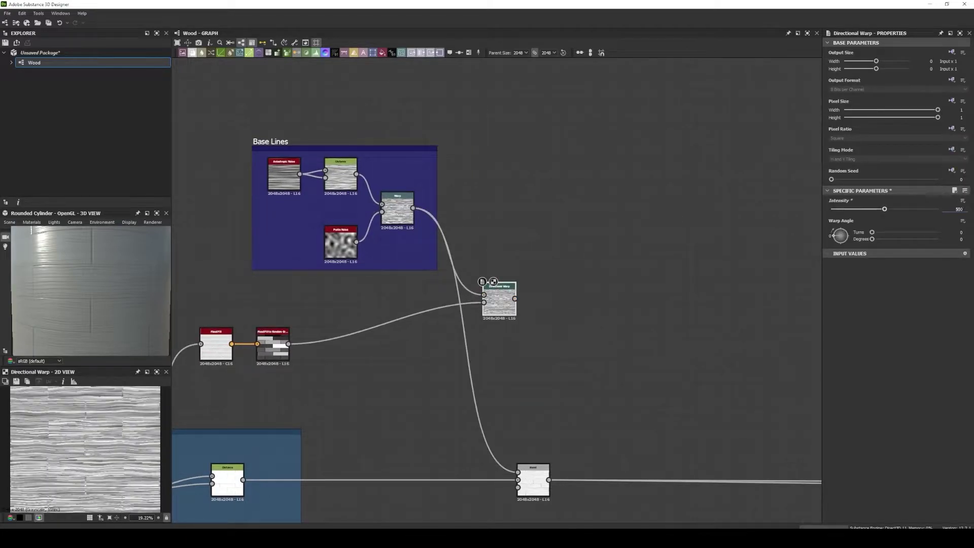
left_click_drag(872, 239, 873, 239)
Step: Widen the Base Lines frame to enclose the Directional Warp and reposition the flood fill nodes
scroll(587, 444, "down", 1)
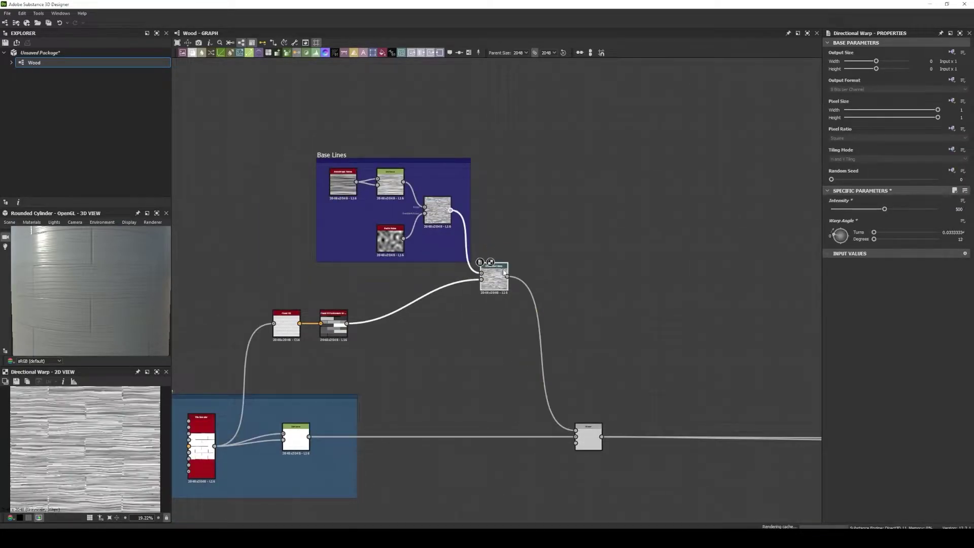
left_click_drag(470, 262, 518, 263)
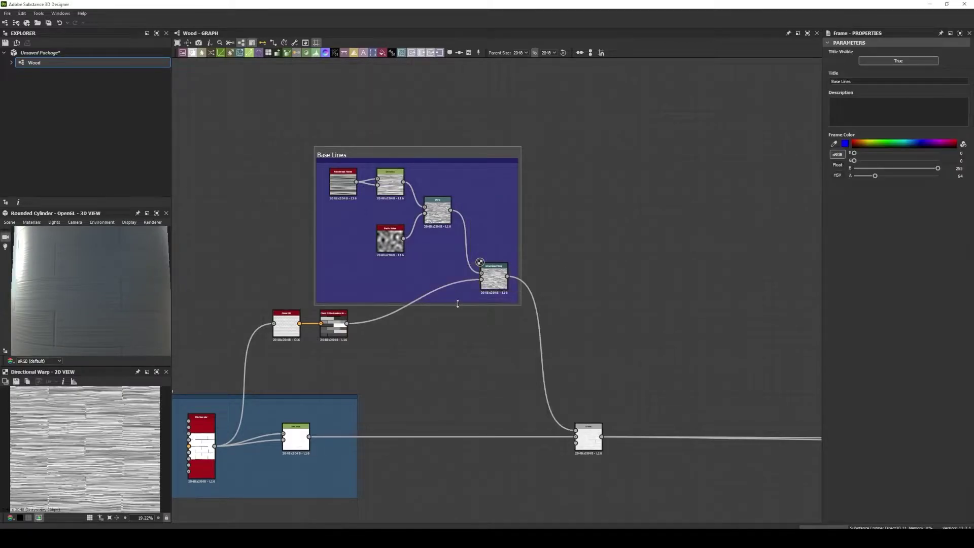
scroll(457, 303, "down", 2)
left_click_drag(436, 260, 454, 277)
Step: Add a Flood Fill to Gradient node from the Flood Fill output
middle_click_drag(454, 278, 431, 313)
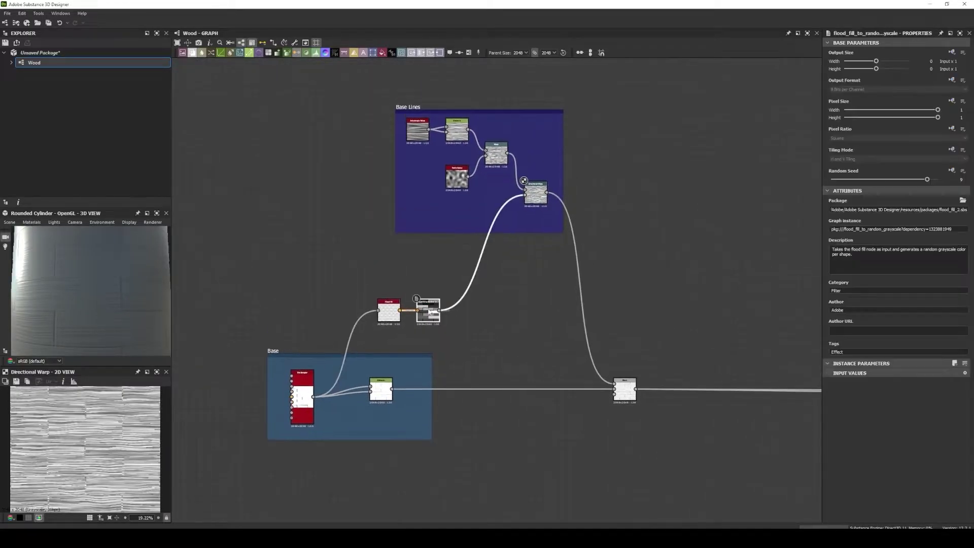
key("space")
type("rando")
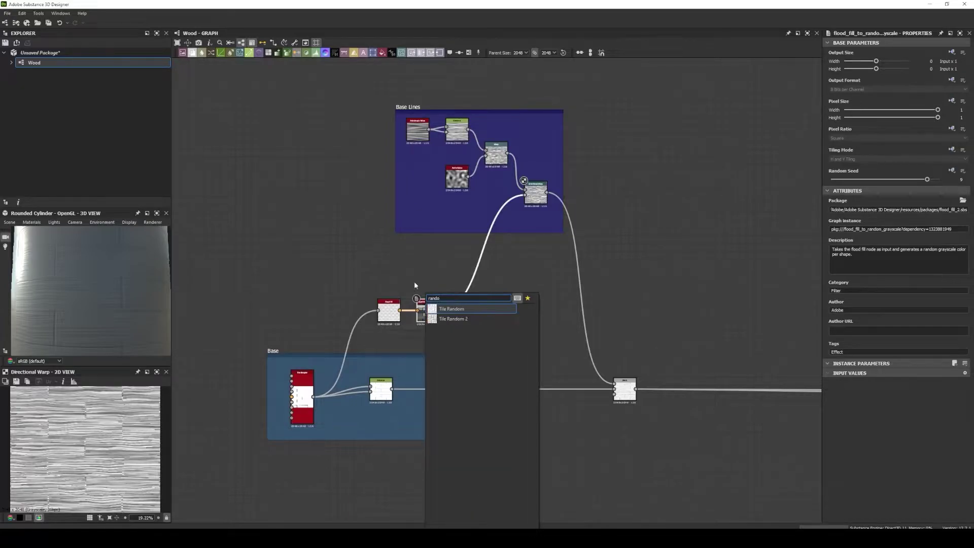
key("Return")
left_click_drag(401, 310, 420, 293)
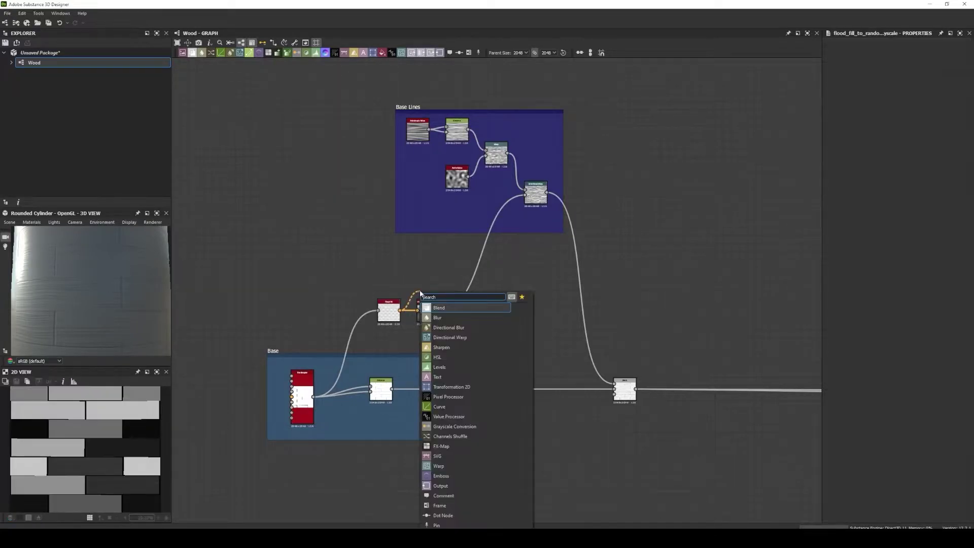
left_click(454, 327)
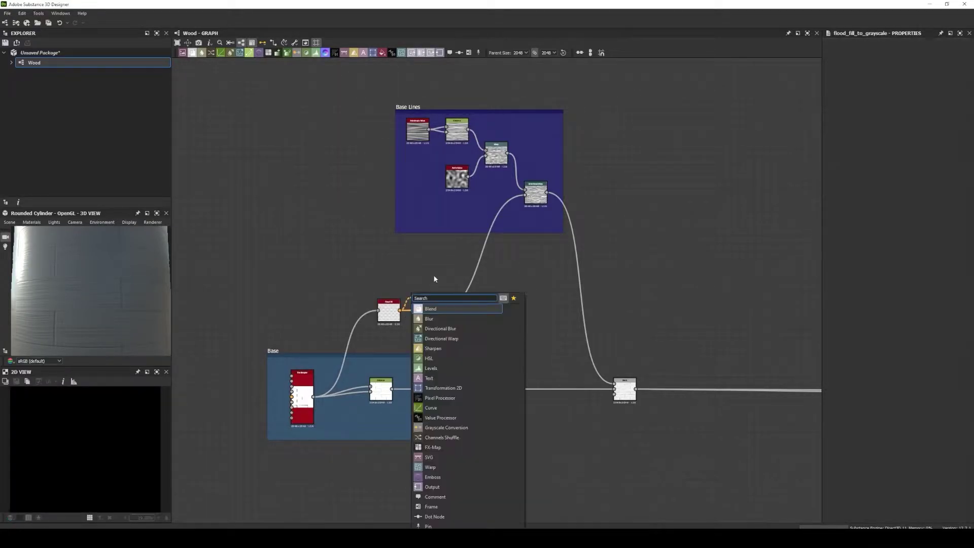
Step: Multiply the gradient into the base height through a Blend at 0.35 opacity
mouse_move(464, 317)
middle_mouse_down()
mouse_move(485, 251)
mouse_move(406, 262)
middle_mouse_up()
key("space")
type("ble")
key("Return")
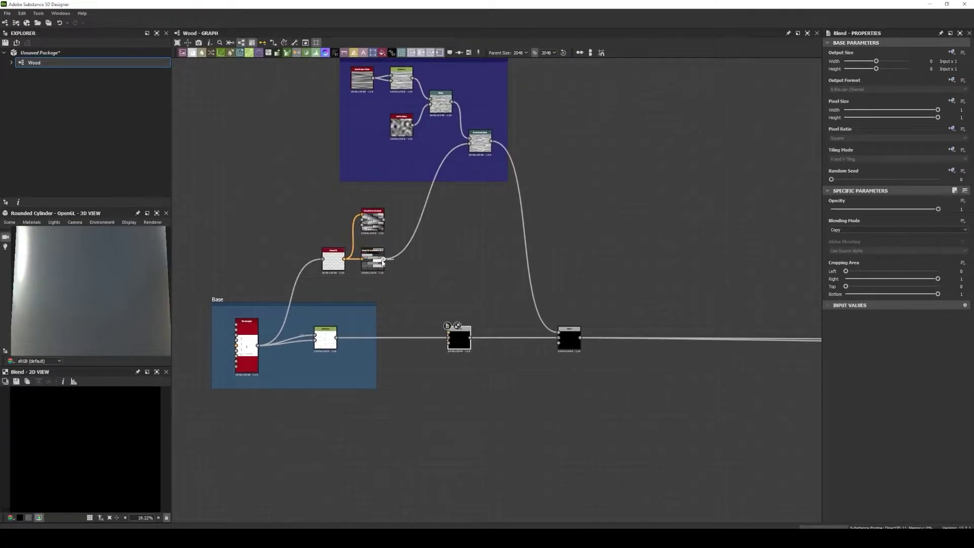
left_click_drag(383, 260, 448, 332)
left_click_drag(938, 209, 869, 209)
left_click(897, 230)
left_click(842, 247)
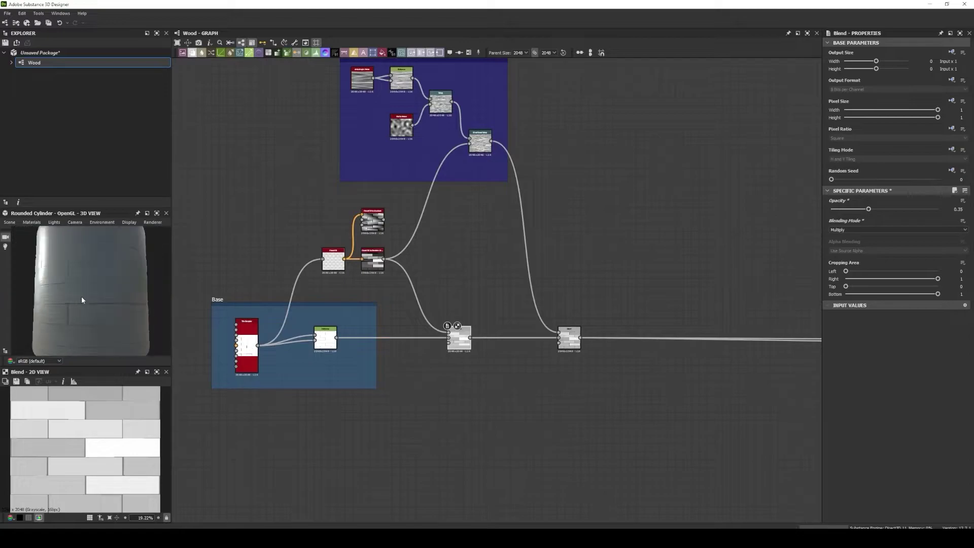
scroll(81, 300, "down", 3)
scroll(483, 330, "down", 3)
middle_click_drag(483, 330, 761, 243)
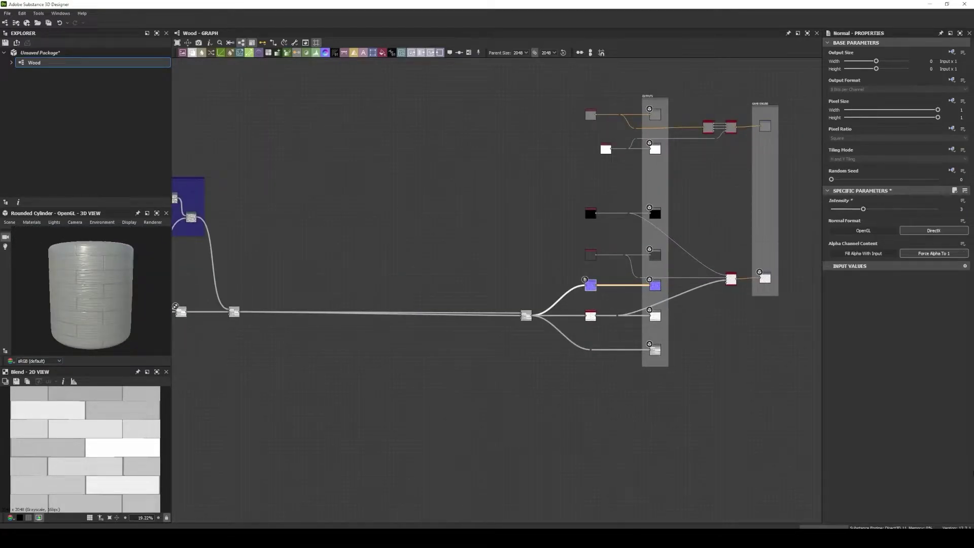
Step: Save the package as Wood.sbs in the project folder
key("ctrl+s")
double_click(87, 76)
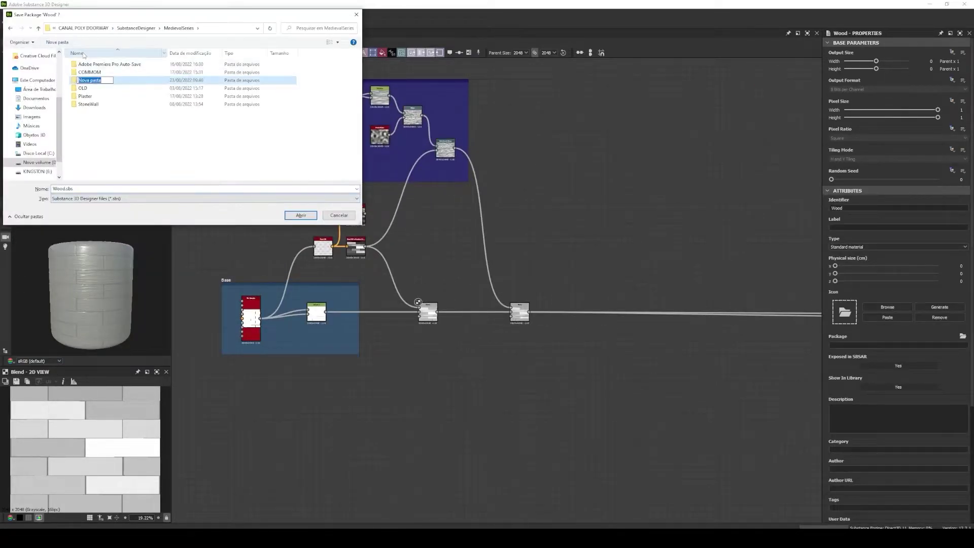
left_click(301, 213)
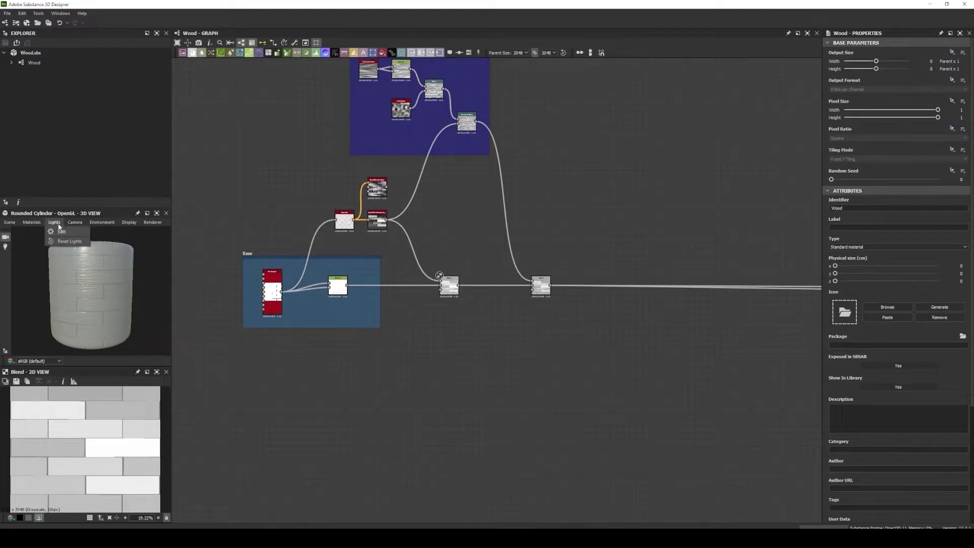
left_click(147, 254)
scroll(849, 414, "down", 3)
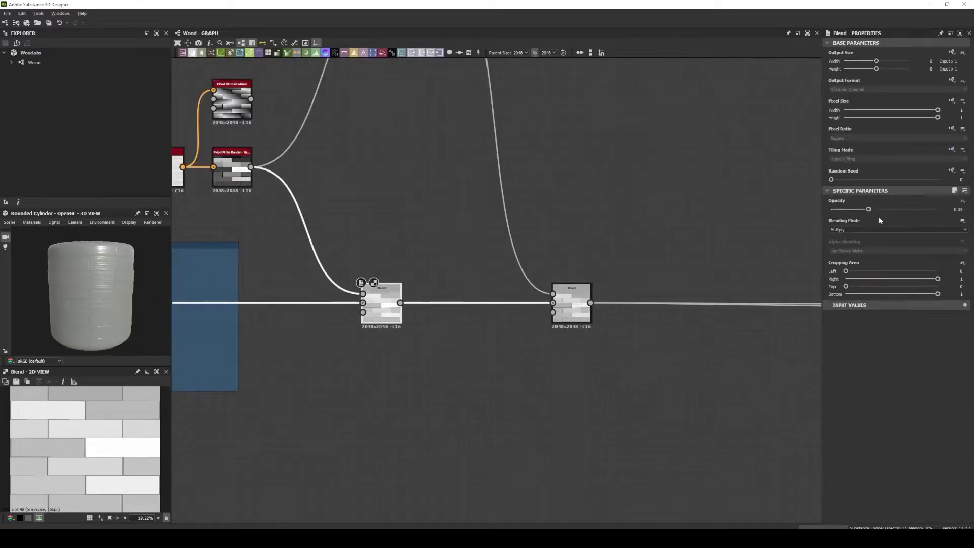
scroll(449, 351, "down", 3)
Step: Wrap the flood fill nodes in a frame titled Height Variation
right_click(399, 229)
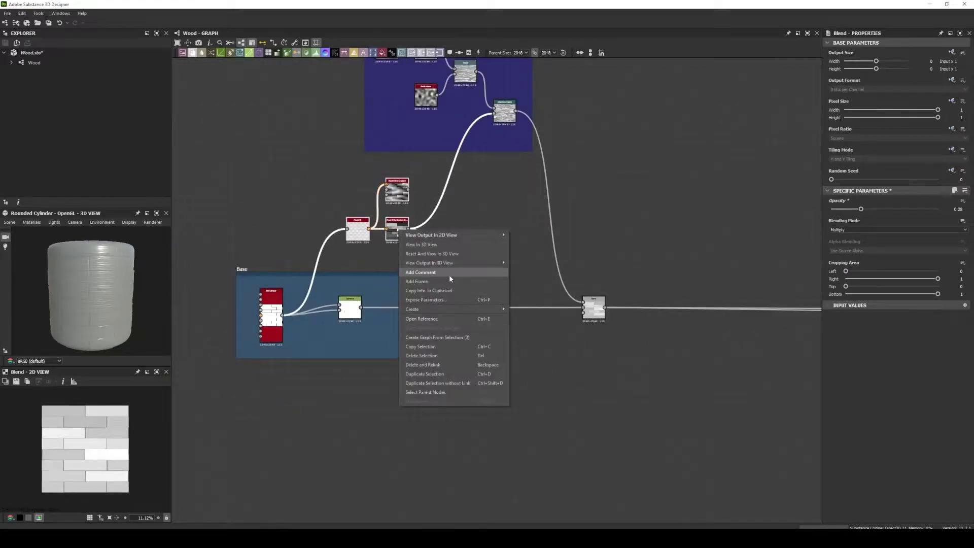
left_click(449, 275)
middle_click_drag(465, 238, 427, 231)
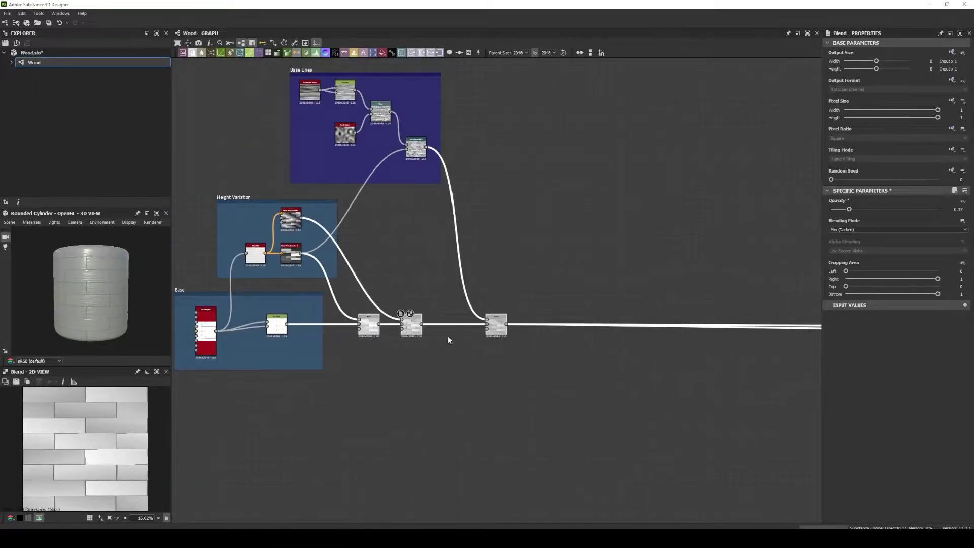
Step: Frame the three blends as a red Blend Line frame and annotate them with comments
left_click_drag(334, 285, 608, 373)
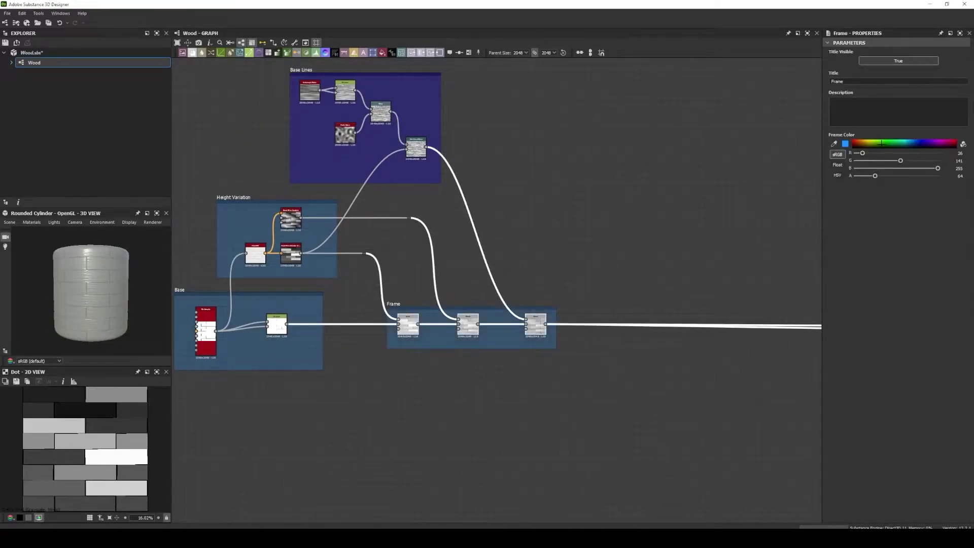
left_click(426, 365)
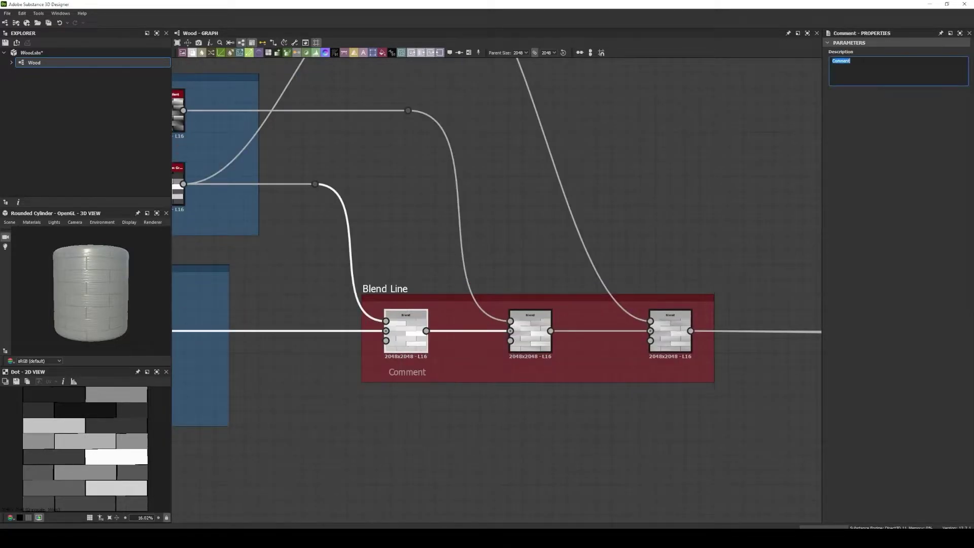
right_click(529, 339)
left_click(543, 373)
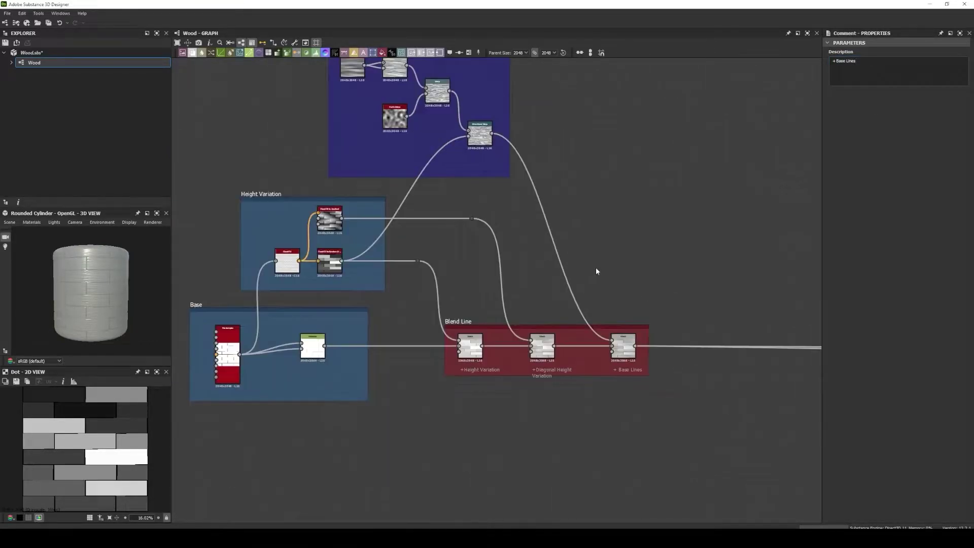
Step: Add a Perlin Noise and a Warp node that warps Transformation 2D, then adjust scale and intensity
key("Return")
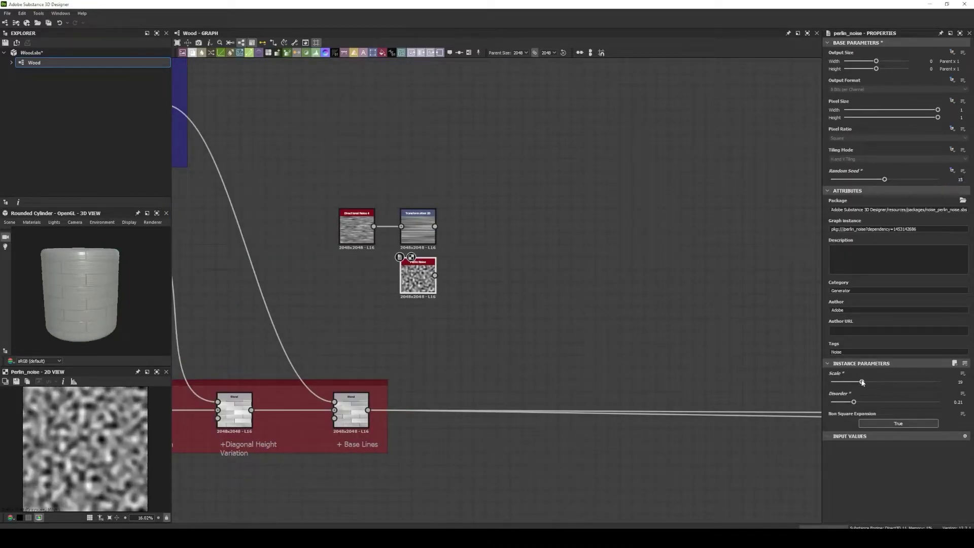
left_click_drag(886, 381, 880, 382)
key("Return")
left_click_drag(435, 226, 487, 234)
left_click_drag(435, 275, 487, 243)
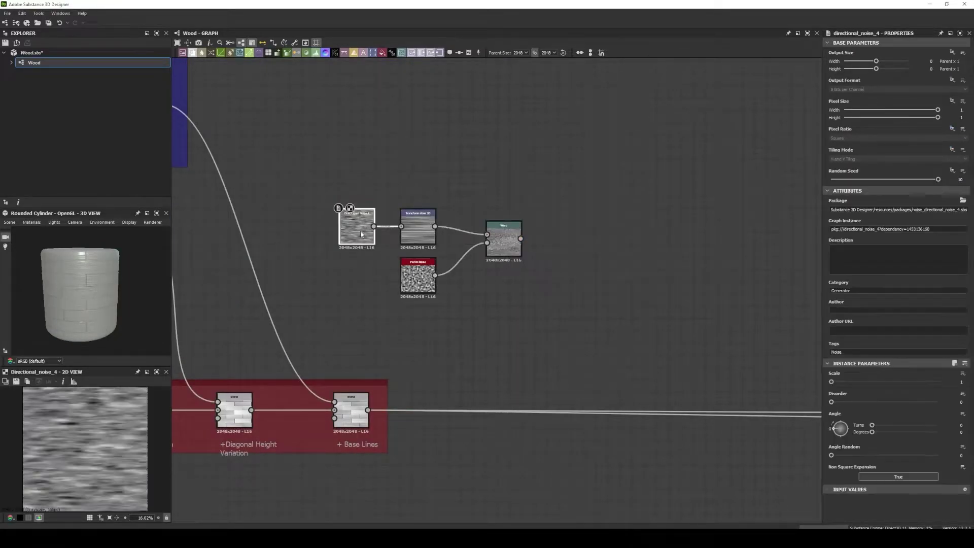
left_click_drag(863, 209, 840, 209)
Step: Raise Directional Noise 4 scale to 3 and add a Directional Warp below it
left_click(359, 221)
left_click_drag(883, 381, 865, 387)
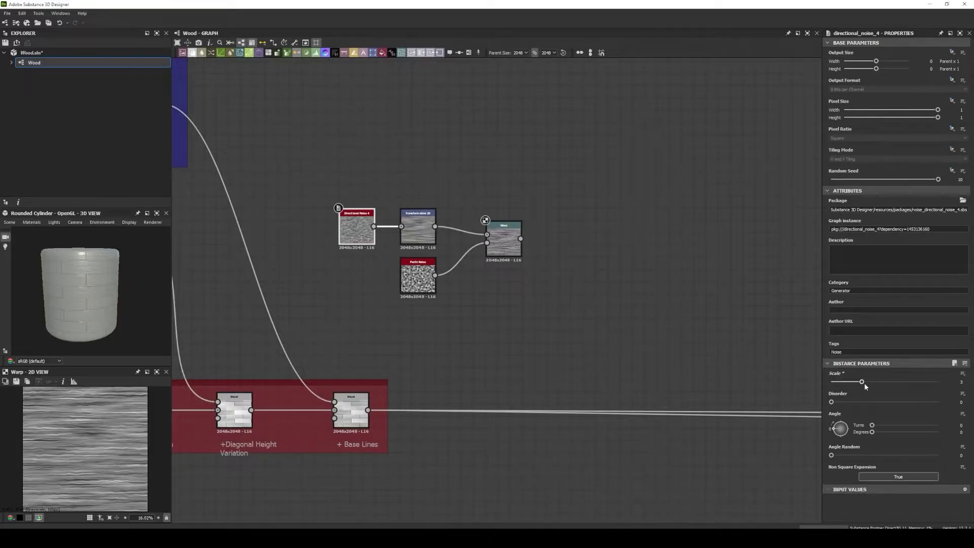
scroll(484, 257, "down", 2)
scroll(558, 261, "down", 2)
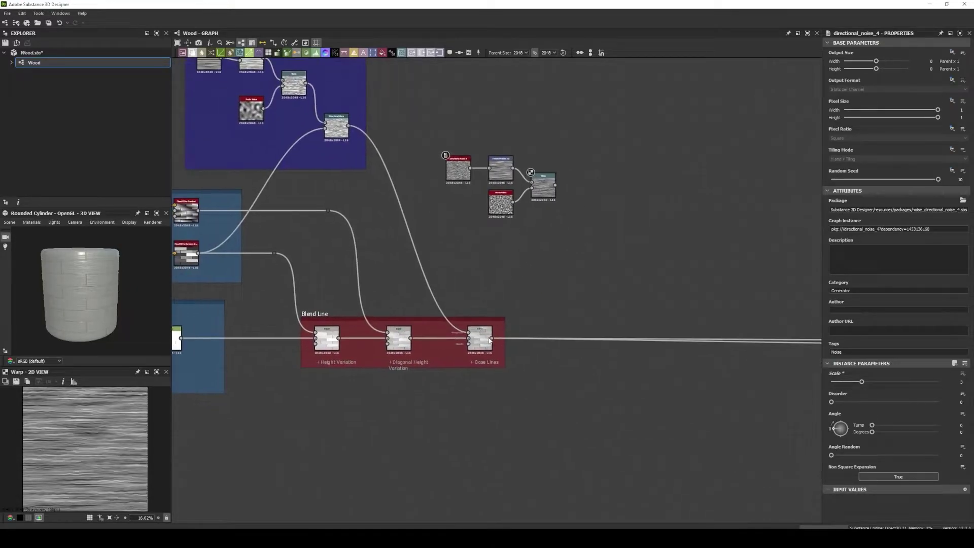
key("space")
key("Return")
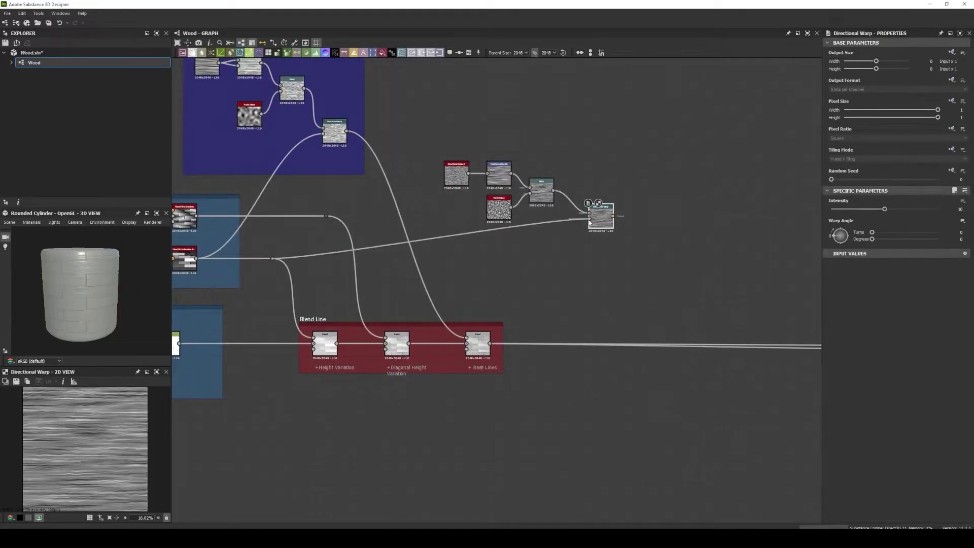
left_click_drag(599, 215, 601, 254)
Step: Add a fourth Blend node at the end of the Blend Line
scroll(552, 223, "up", 3)
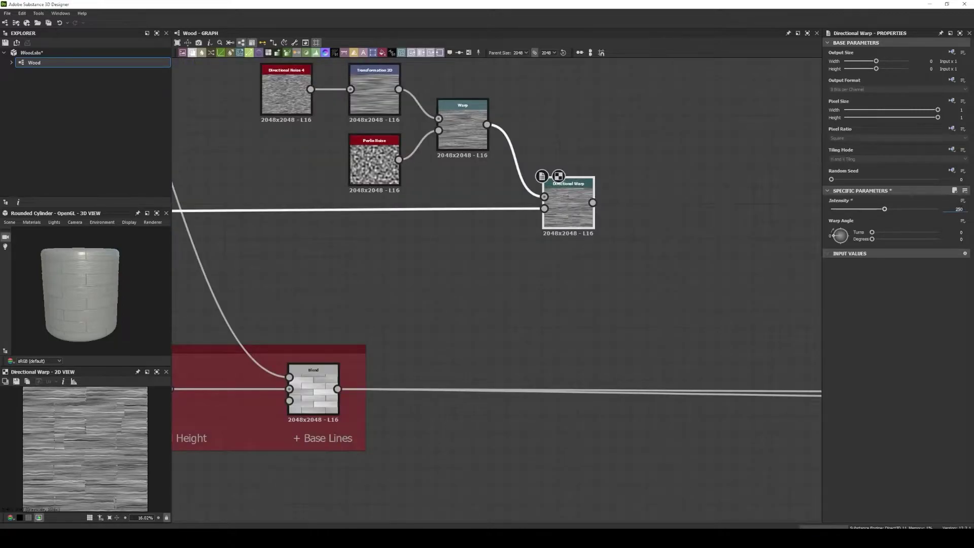
scroll(599, 232, "down", 2)
left_click(412, 330)
key("space")
type("bl")
key("Return")
scroll(516, 245, "down", 1)
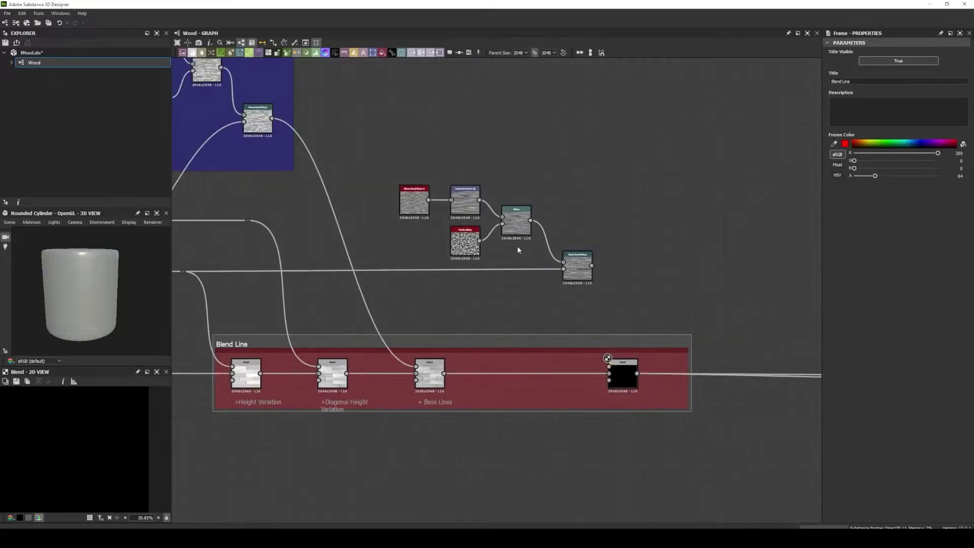
left_click_drag(517, 246, 483, 285)
Step: Wire the Directional Warp into the new Blend, set Min (Darken) at 0.16 opacity
scroll(483, 285, "up", 2)
left_click_drag(472, 235, 571, 372)
left_click(590, 386)
left_click(896, 229)
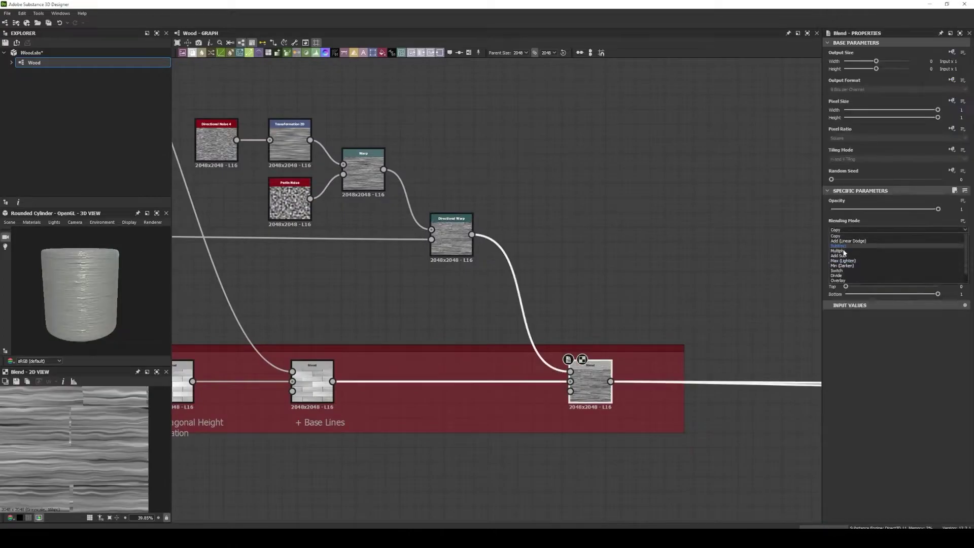
scroll(57, 442, "up", 3)
scroll(410, 354, "up", 2)
left_click_drag(922, 209, 847, 209)
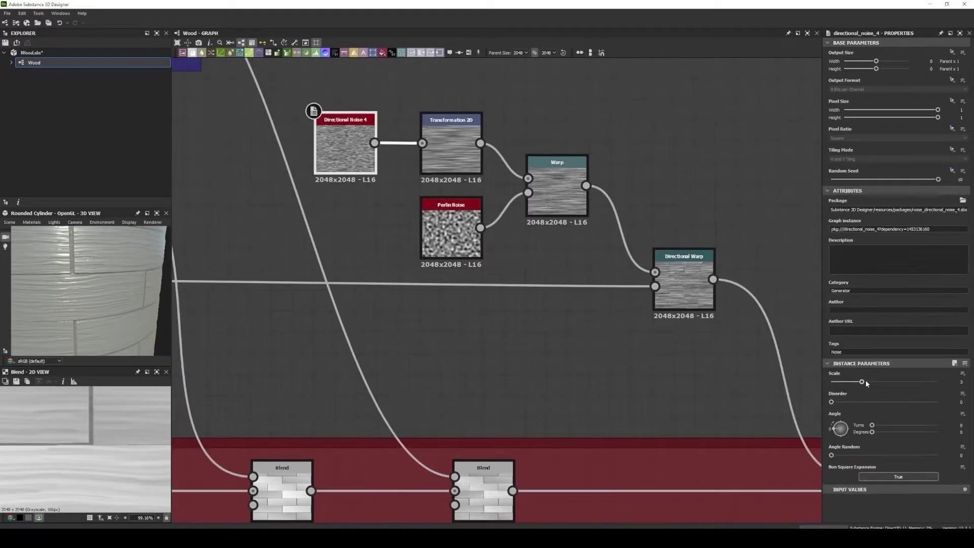
Step: Frame the five middle line nodes in a frame titled 'Adicional Lines'
left_click(634, 312)
scroll(72, 443, "down", 3)
scroll(533, 274, "down", 3)
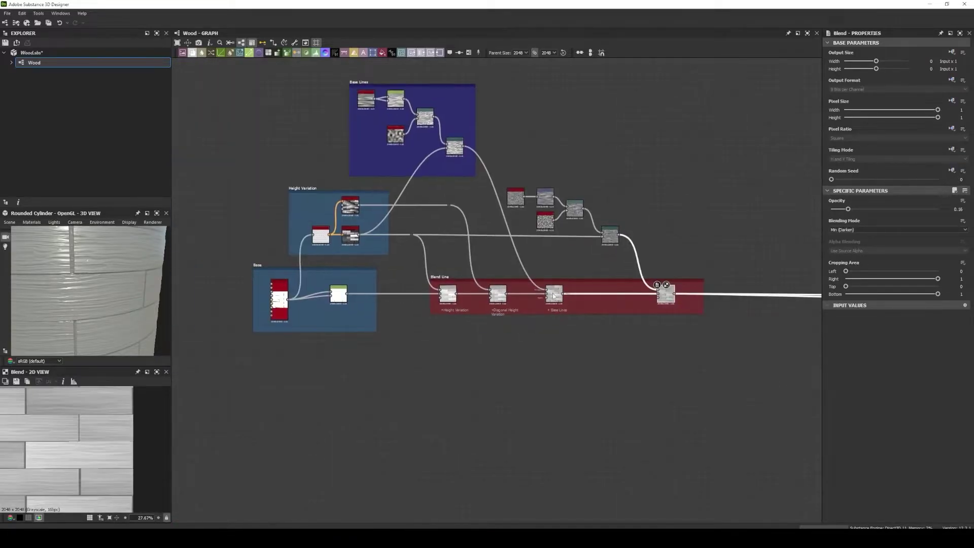
key("ctrl+f")
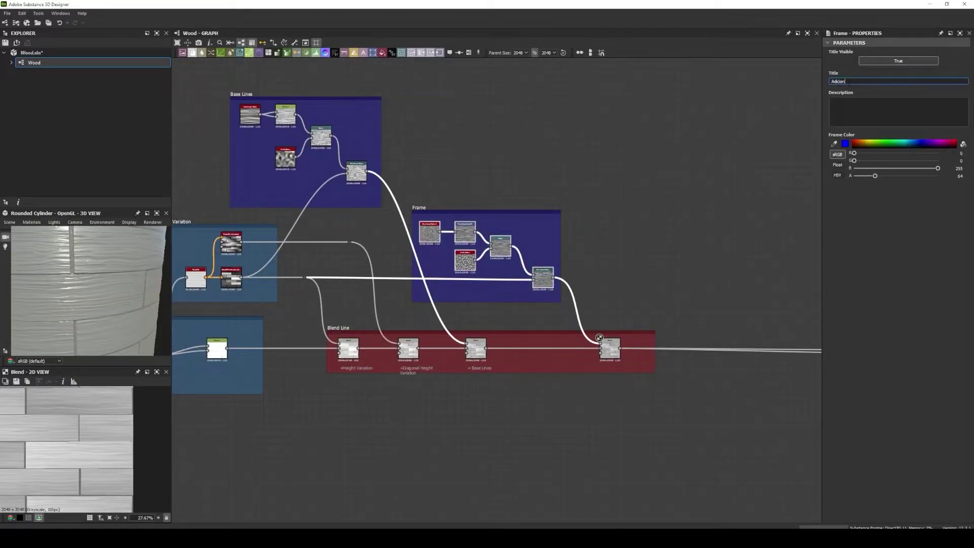
type("al Lines")
key("Return")
scroll(467, 142, "down", 1)
scroll(312, 191, "up", 2)
middle_click_drag(312, 191, 332, 181)
scroll(332, 181, "up", 3)
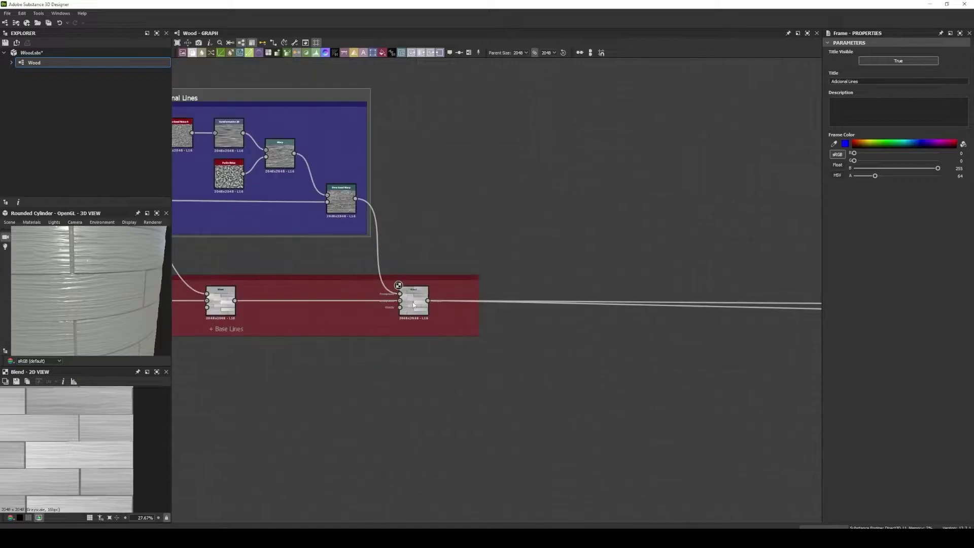
Step: Comment the merging Blend node with '+Adicional Lines'
left_click(412, 302)
key("ctrl+m")
type("nes")
scroll(398, 285, "down", 3)
Step: Add a Tile Sampler node in an empty area of the graph
middle_click_drag(449, 175, 467, 210)
key("space")
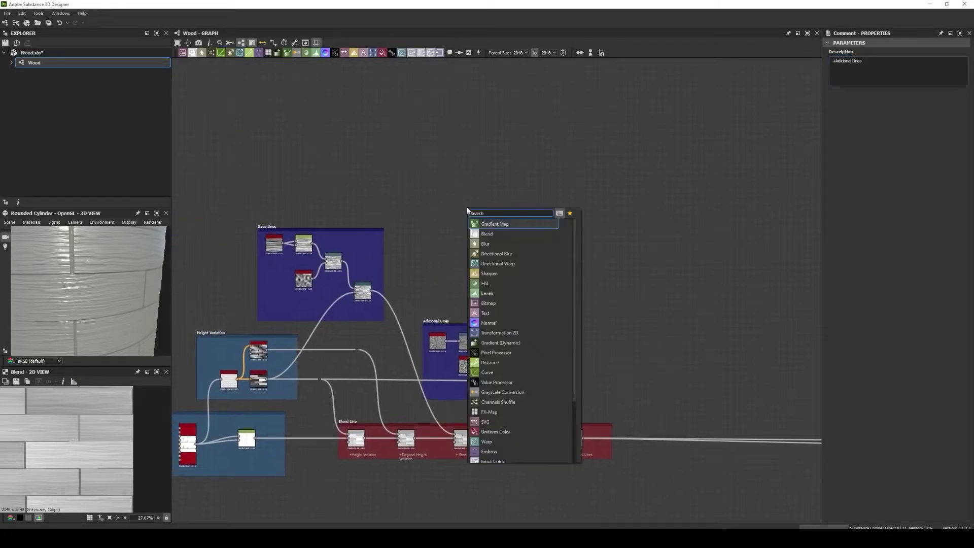
type("tile sampler")
key("Return")
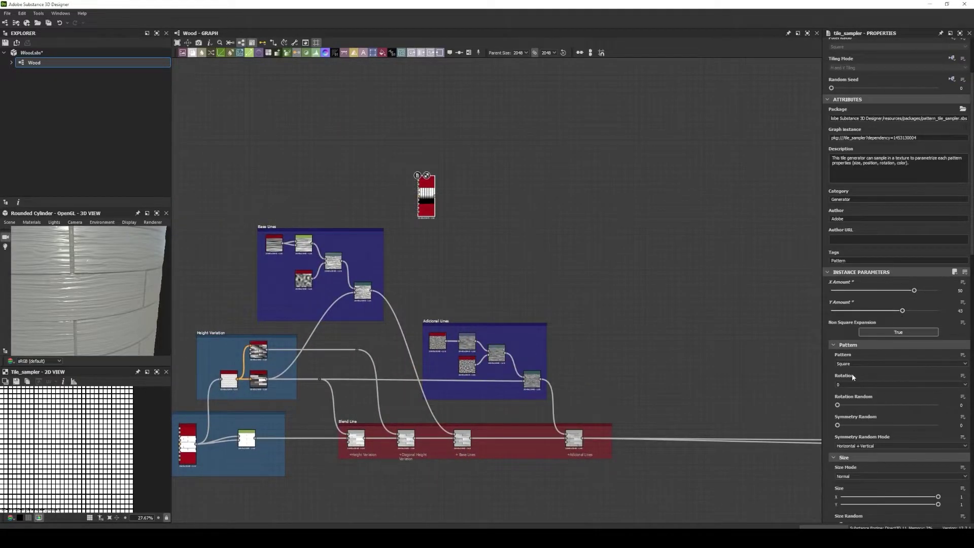
scroll(85, 425, "up", 5)
scroll(85, 426, "down", 5)
scroll(682, 362, "down", 1)
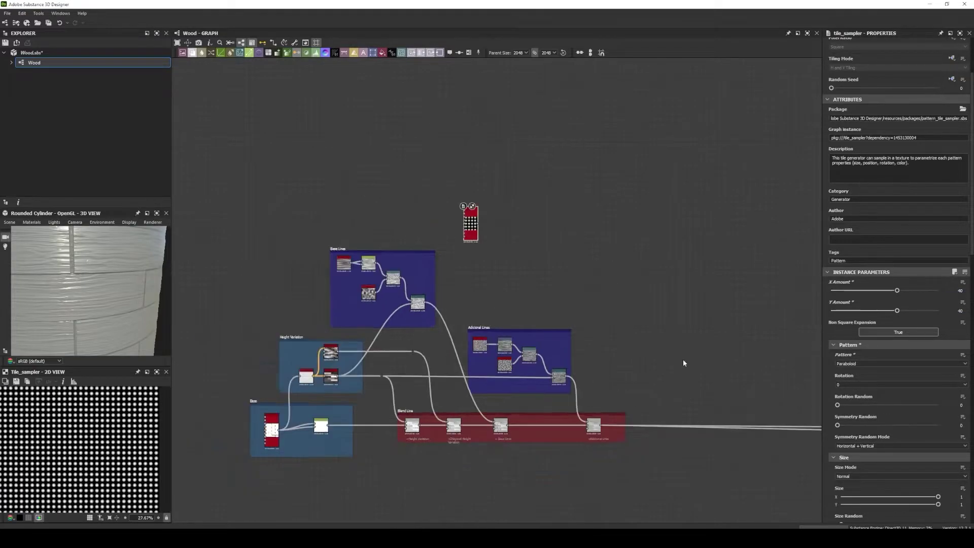
scroll(682, 362, "down", 1)
scroll(888, 350, "down", 5)
Step: Randomize the Tile Sampler's dot size, scale, rotation and masking slightly
scroll(883, 386, "down", 1)
scroll(878, 425, "down", 1)
left_click_drag(837, 363, 855, 364)
scroll(888, 394, "down", 7)
scroll(888, 394, "up", 6)
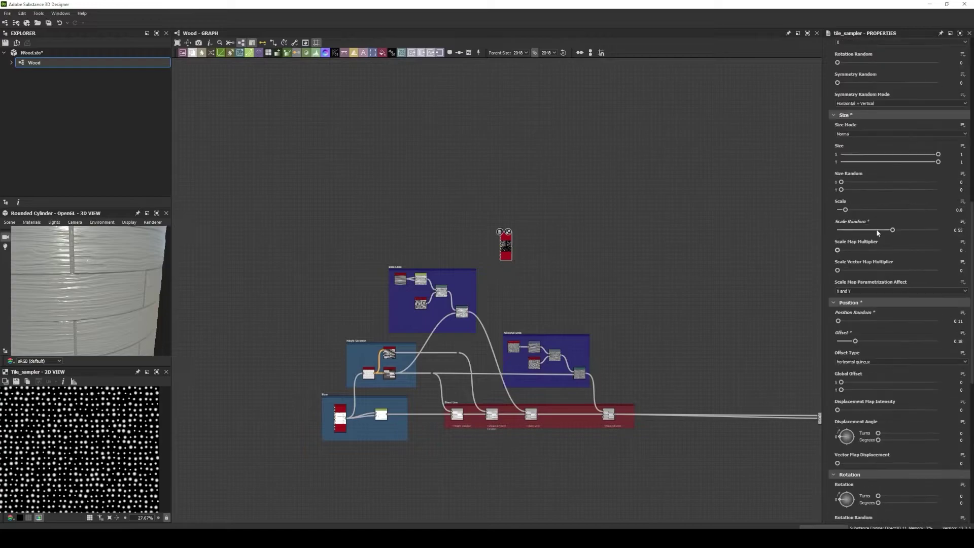
left_click_drag(841, 190, 846, 190)
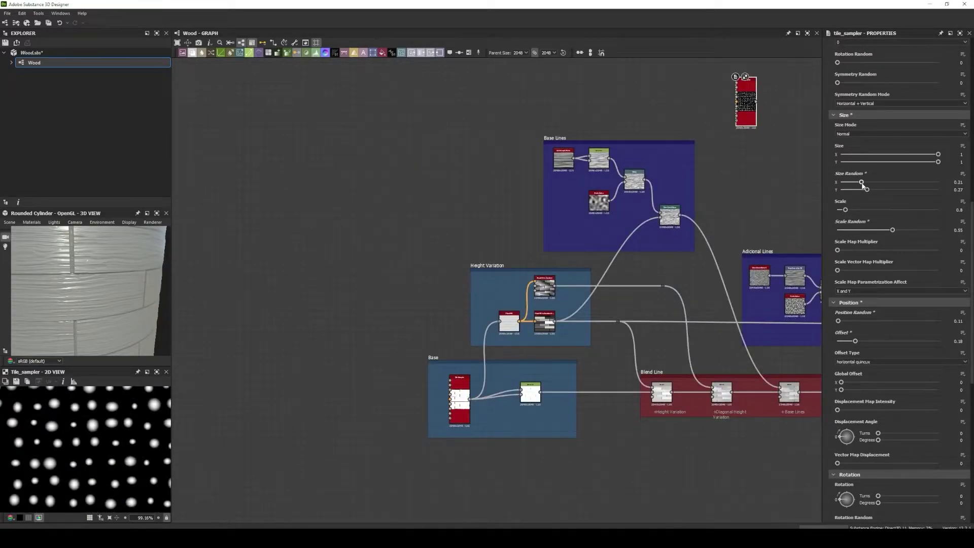
scroll(863, 186, "down", 2)
left_click_drag(837, 395, 893, 396)
scroll(849, 446, "down", 4)
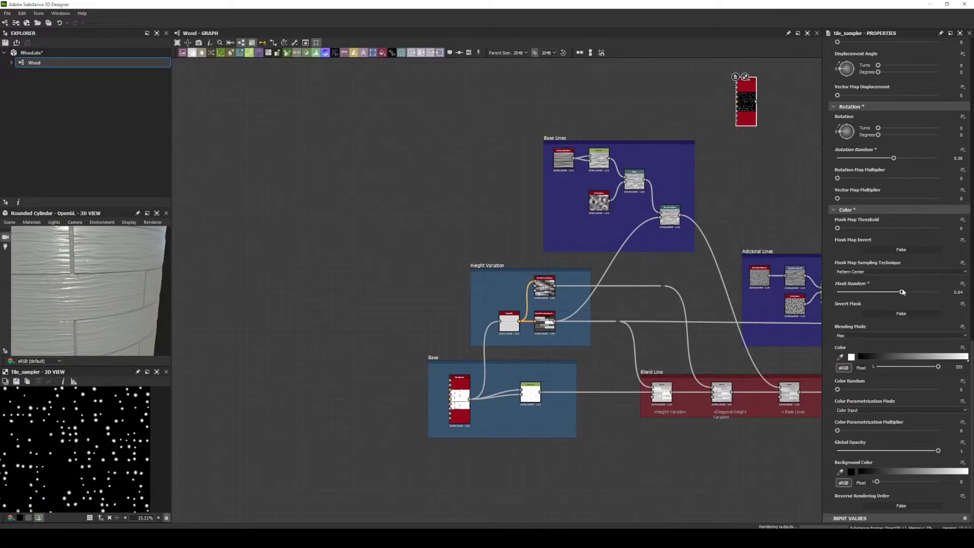
left_click_drag(905, 292, 906, 293)
middle_click_drag(751, 167, 508, 288)
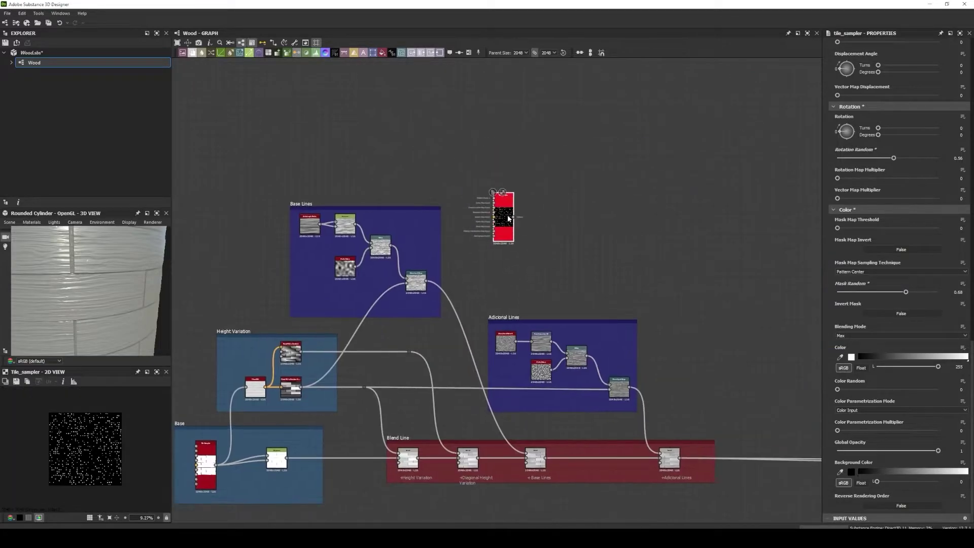
scroll(510, 173, "up", 5)
Step: Soften the dots with a small Blur HQ Grayscale followed by a Directional Warp
left_click_drag(509, 320, 546, 318)
left_click(563, 329)
left_click_drag(886, 382, 838, 383)
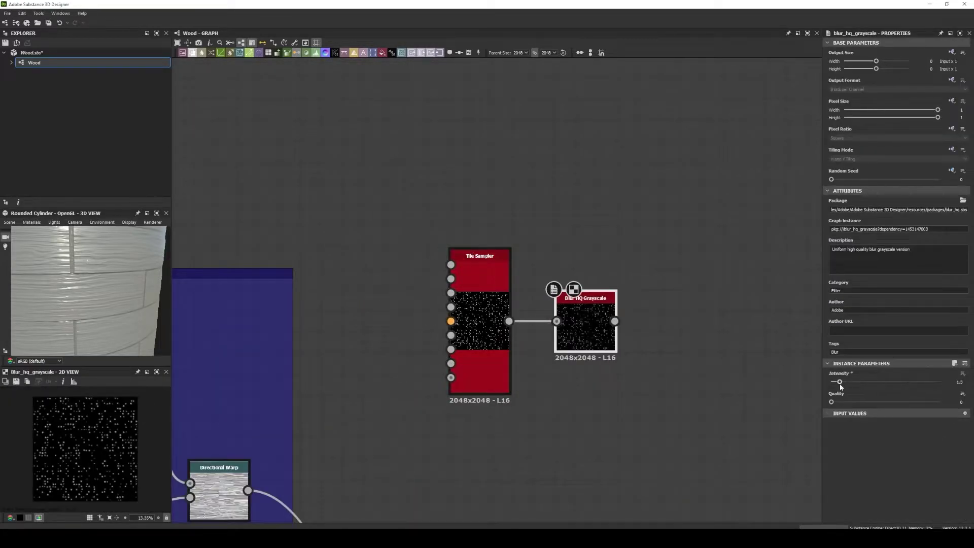
scroll(320, 263, "down", 2)
left_click_drag(523, 304, 629, 299)
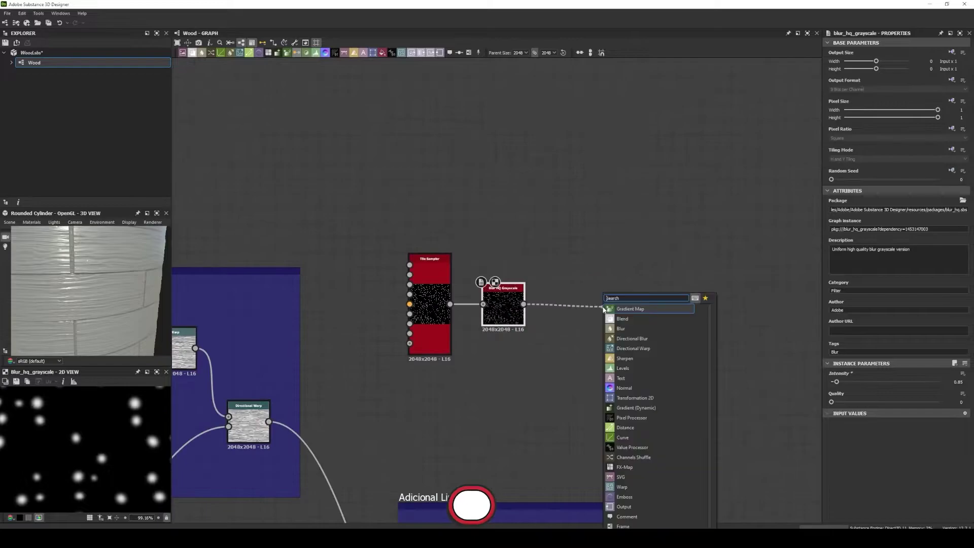
left_click(641, 304)
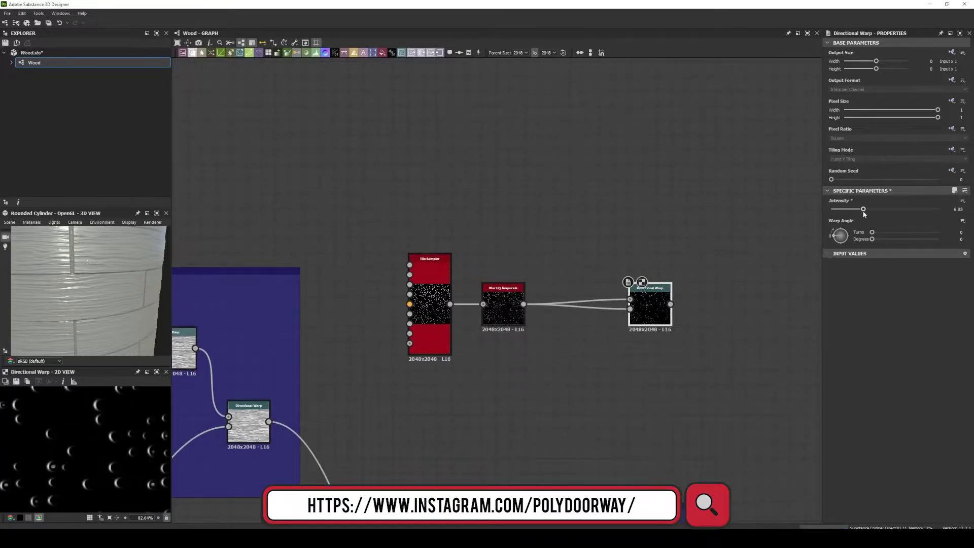
Step: Add Grunge Map nodes and drive the Directional Warp with a grunge map
key("space")
type("grunge")
left_click(587, 306)
key("space")
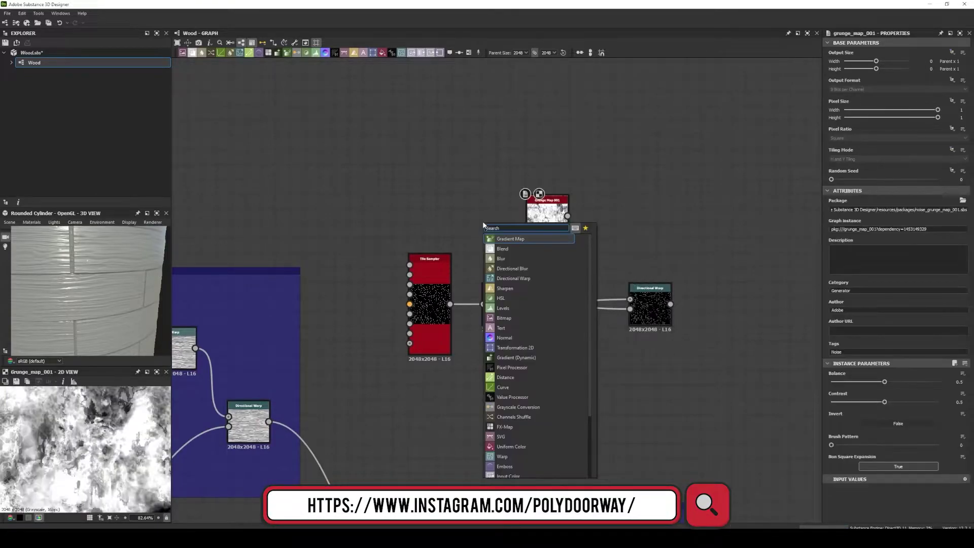
left_click(532, 403)
left_click_drag(509, 215, 630, 299)
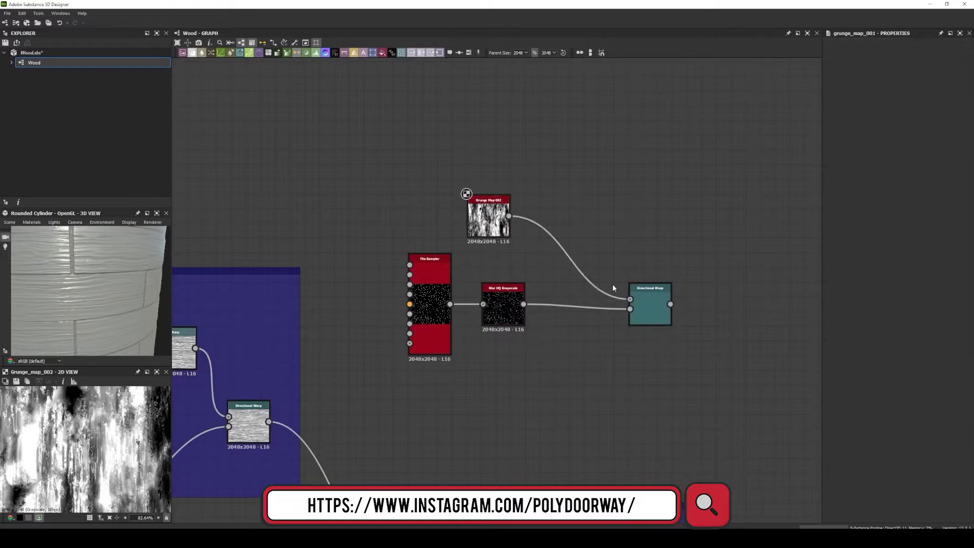
double_click(642, 295)
scroll(645, 292, "down", 2)
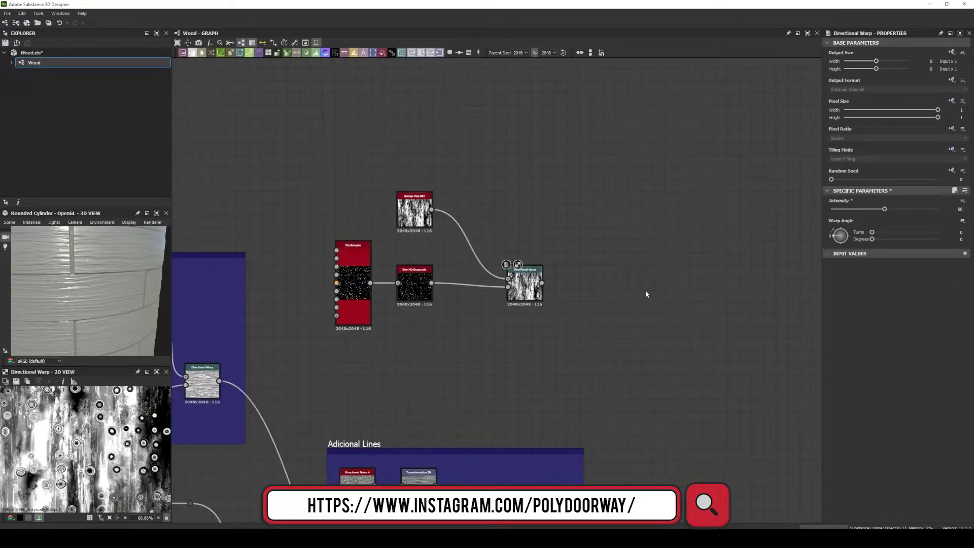
Step: Blend the warped dots with the blurred dots and preview the result
key("shift+b")
left_click_drag(542, 283, 631, 291)
left_click_drag(471, 285, 472, 319, "alt")
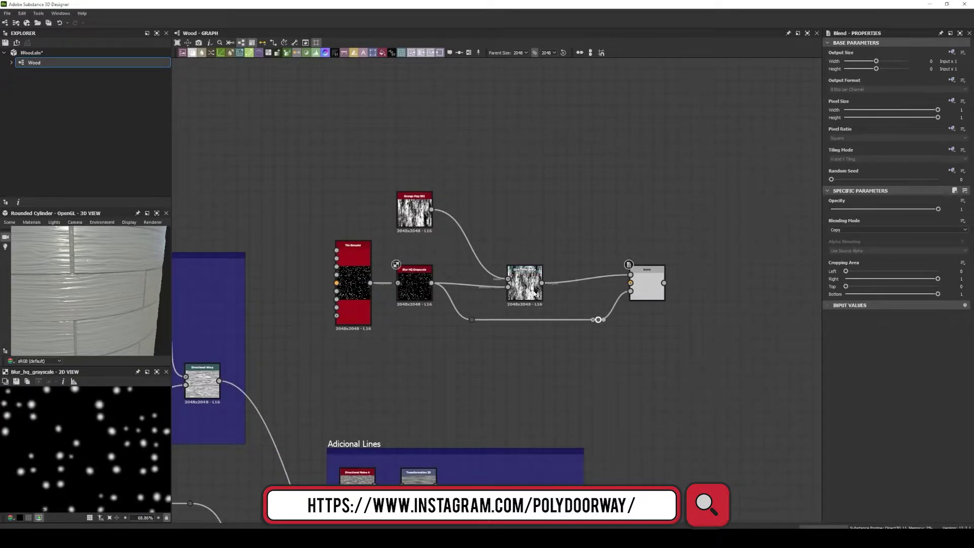
left_click_drag(534, 292, 521, 259)
left_click_drag(432, 283, 630, 283)
double_click(647, 287)
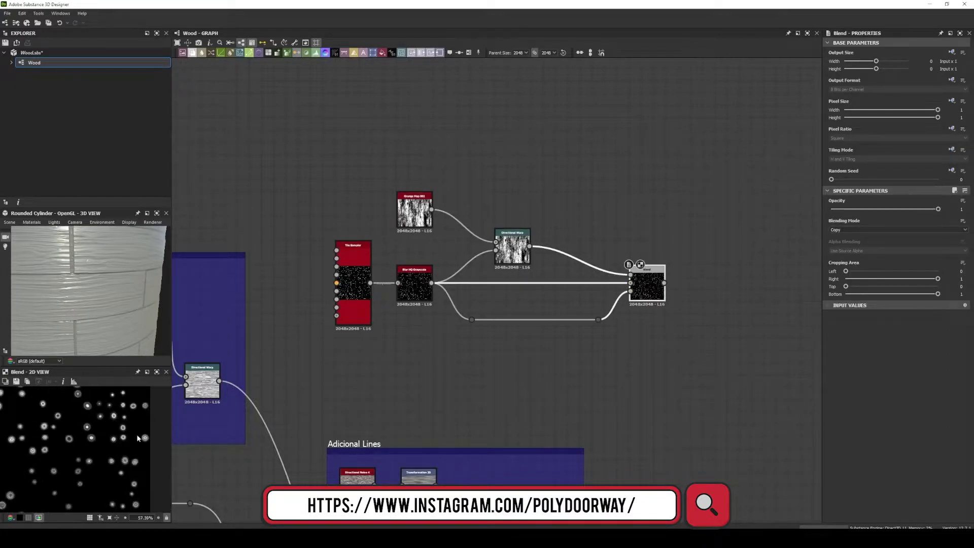
scroll(248, 446, "up", 1)
left_click_drag(604, 284, 549, 322)
Step: Reduce the warp angle to about 42 degrees and add Levels after the Blend
left_click(442, 274)
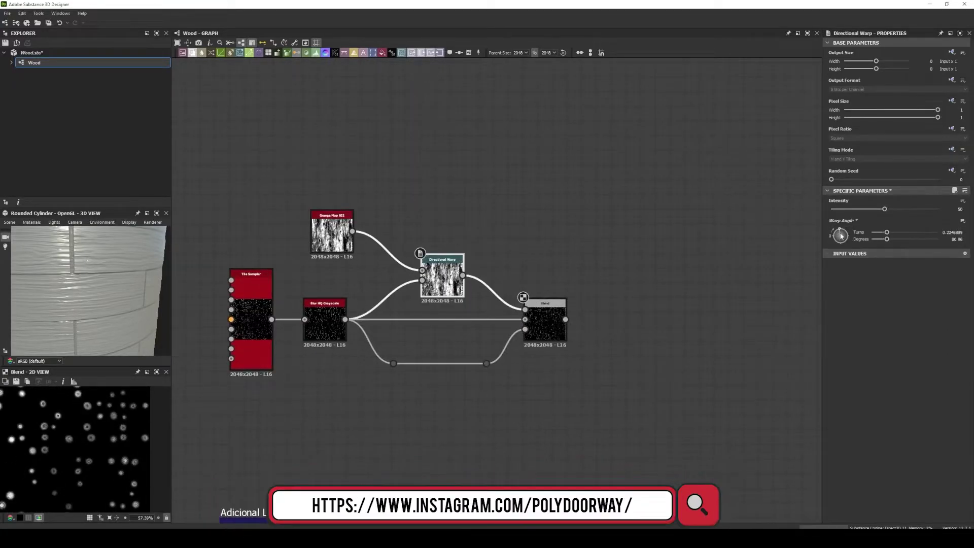
left_click_drag(429, 279, 400, 279)
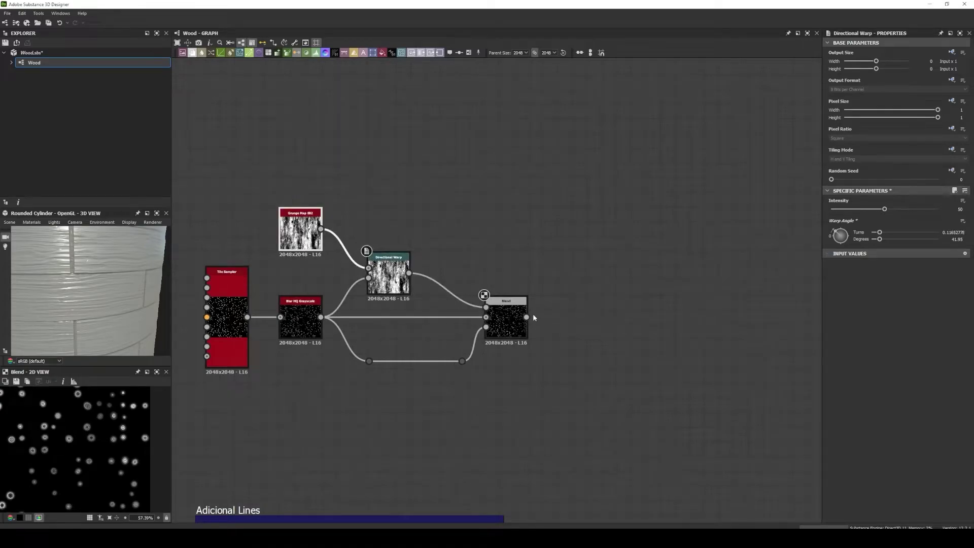
left_click_drag(527, 317, 559, 317)
Step: Blur the Levels output with Blur HQ Grayscale and Subtract it from the plank height
left_click_drag(600, 317, 644, 317)
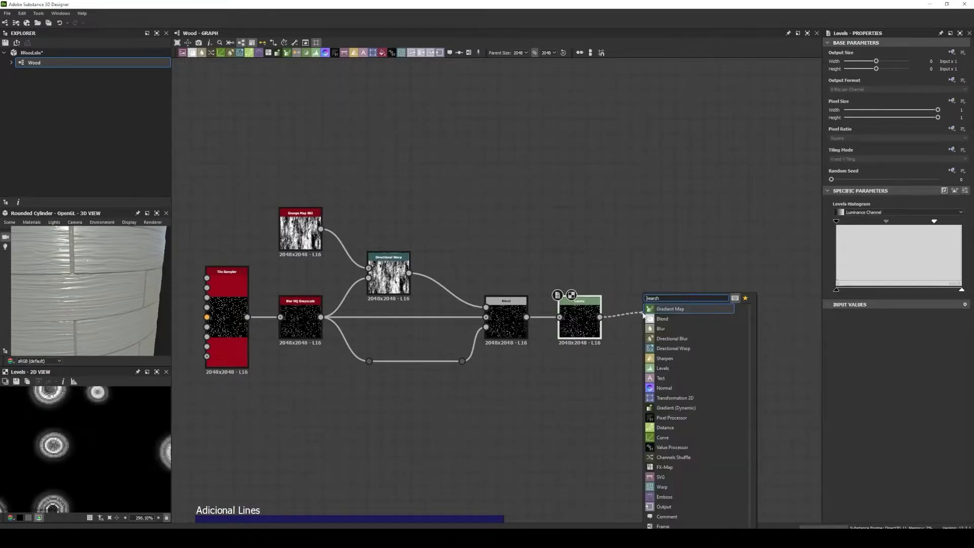
left_click(679, 355)
scroll(43, 449, "down", 4)
key("f")
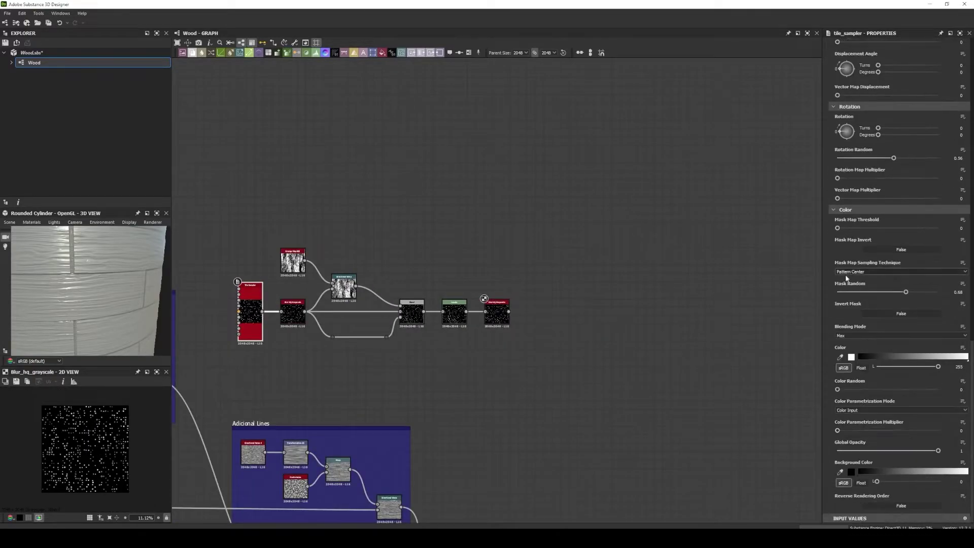
left_click_drag(838, 292, 931, 293)
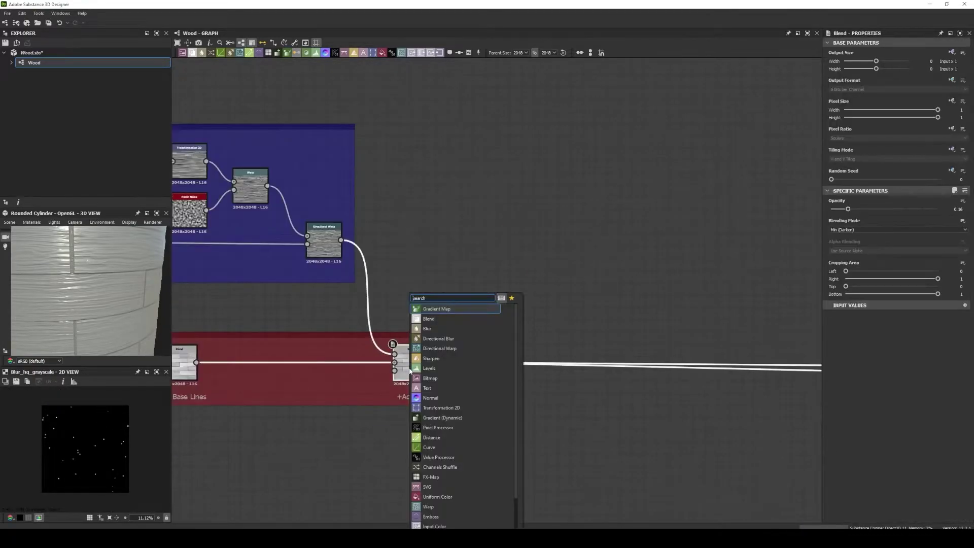
left_click(842, 230)
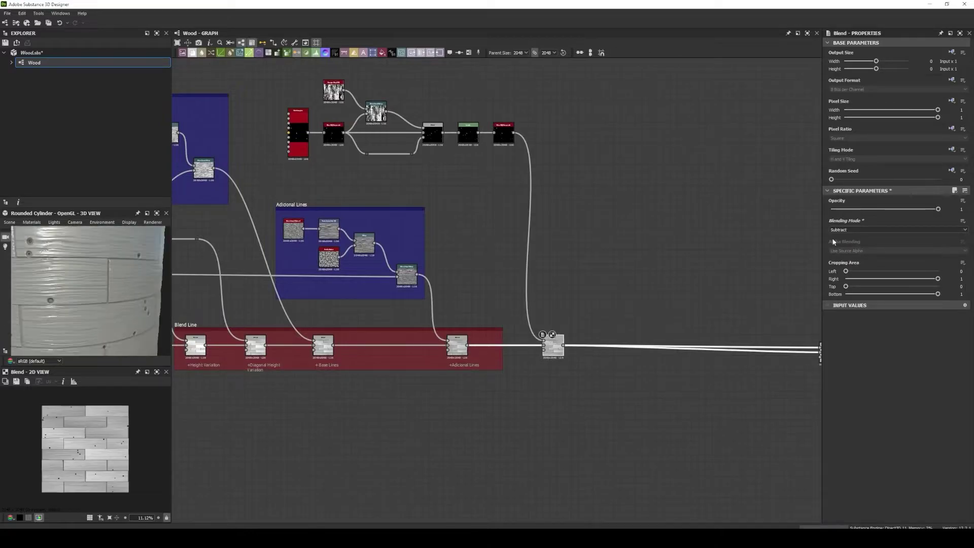
scroll(497, 254, "down", 3)
Step: Add a second Directional Warp after the Adicional Lines warp output
left_click(653, 196)
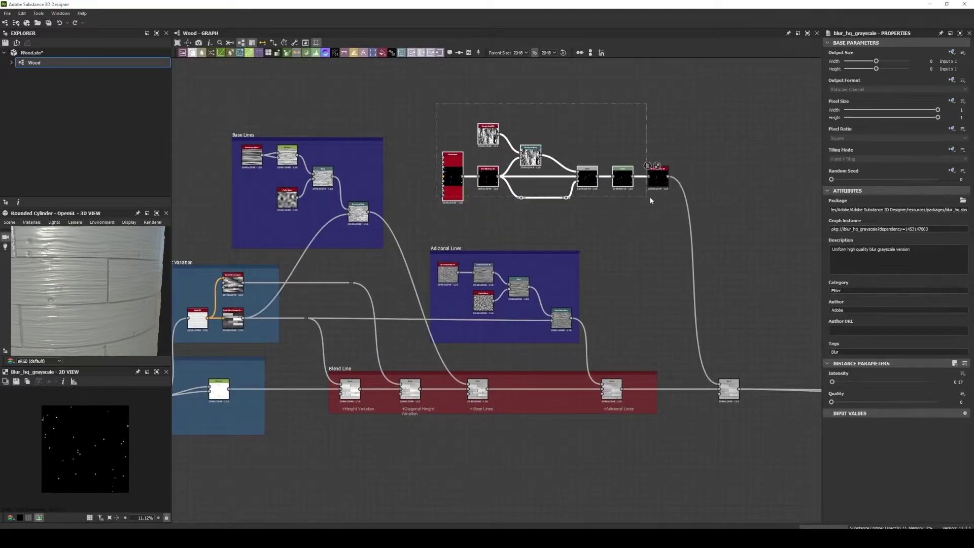
scroll(482, 265, "up", 4)
scroll(482, 265, "down", 3)
mouse_move(492, 323)
left_mouse_down()
mouse_move(540, 305)
mouse_move(454, 91)
left_mouse_up()
left_click(541, 306)
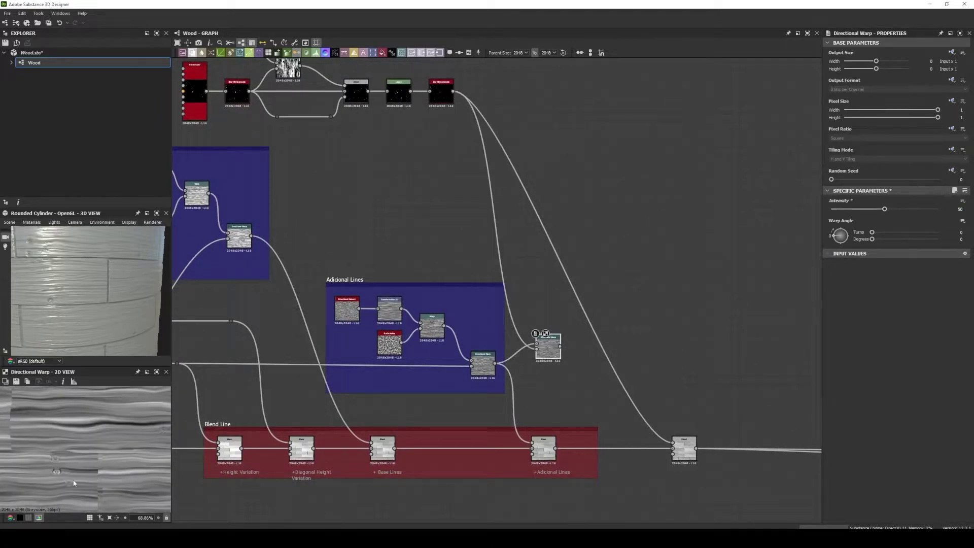
Step: Widen the Blend Line frame and feed the second warp into a new Darken Blend
middle_click_drag(543, 451, 542, 382)
left_click_drag(584, 400, 771, 400)
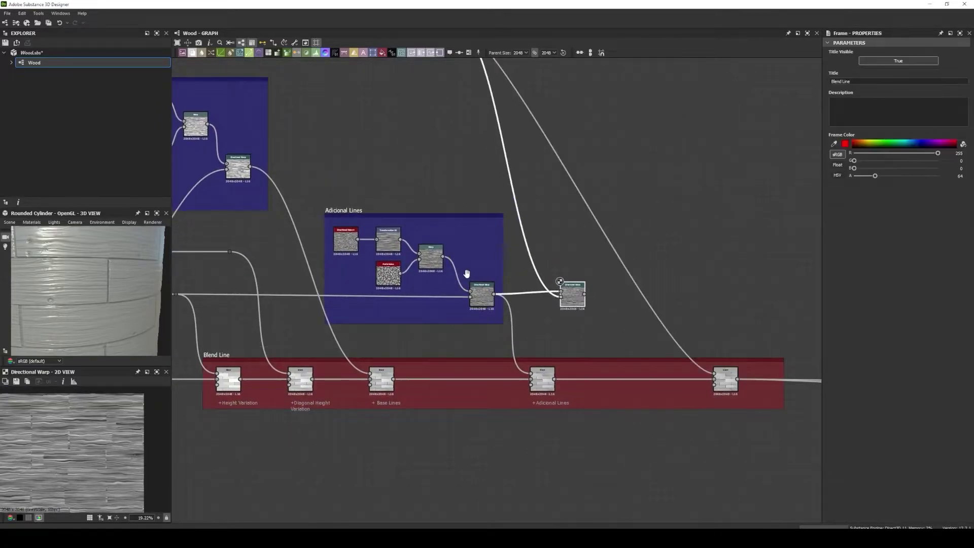
middle_click_drag(771, 400, 673, 361)
left_click_drag(486, 256, 449, 297)
left_click(459, 308)
middle_click_drag(559, 343, 408, 320)
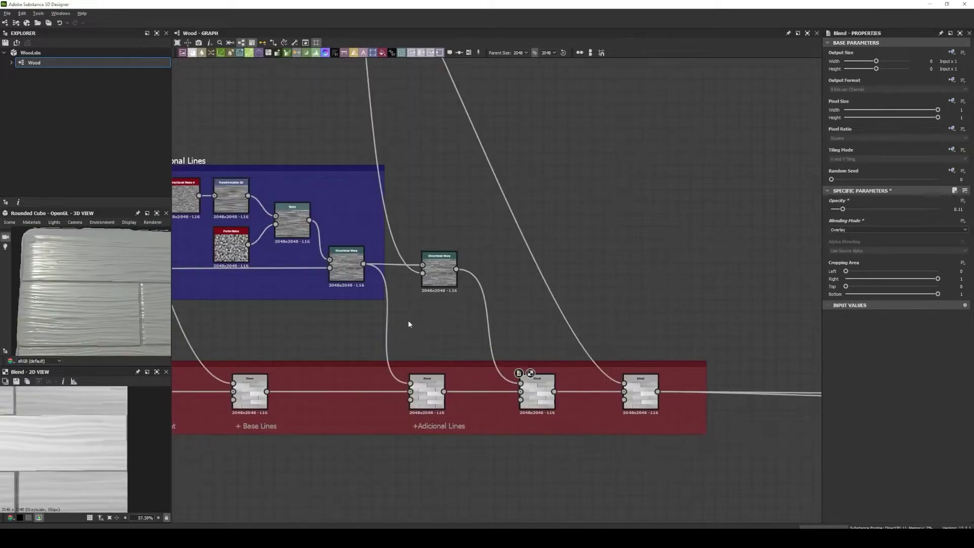
middle_click_drag(406, 126, 406, 456)
Step: Raise the second Directional Warp's intensity to about 14.8
left_click(334, 181)
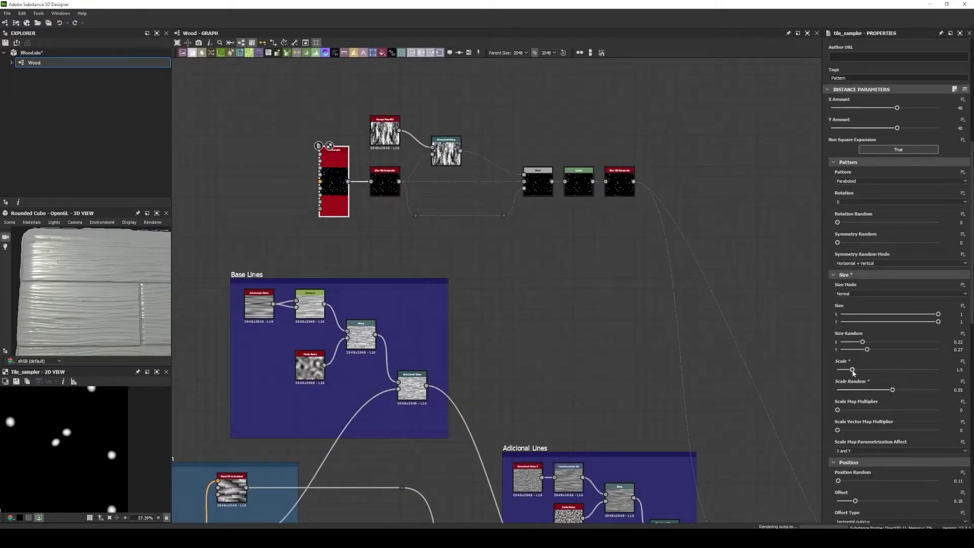
middle_click_drag(508, 355, 484, 219)
scroll(631, 400, "up", 2)
left_click(522, 213)
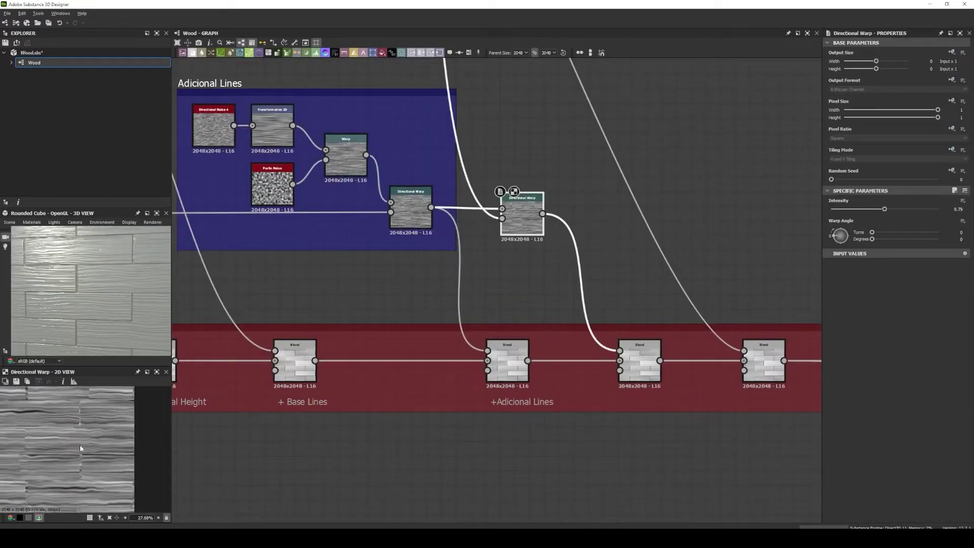
scroll(80, 449, "up", 2)
left_click_drag(885, 209, 913, 210)
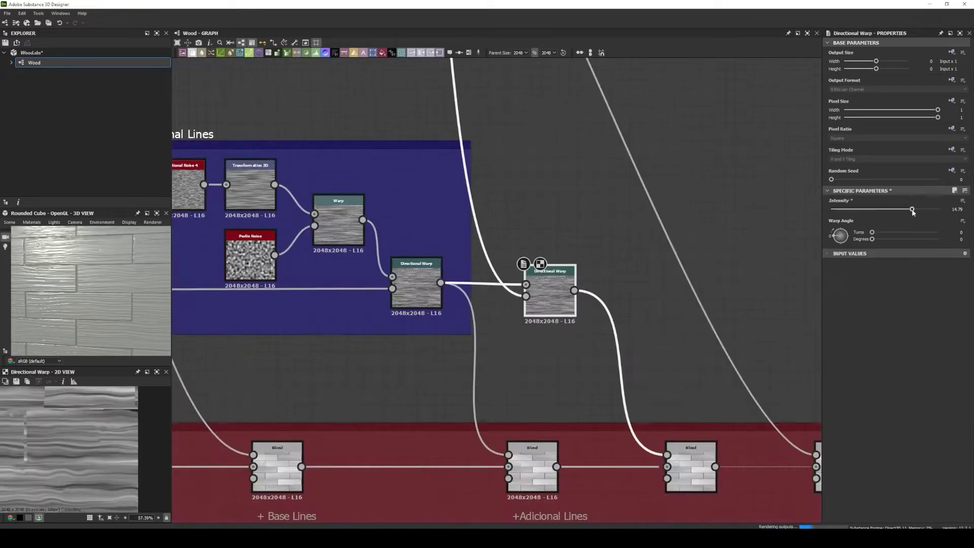
Step: Set the Overlay blend opacity to 0.34 and the Subtract blend to about 0.04
middle_click_drag(558, 355, 533, 207)
left_click(667, 307)
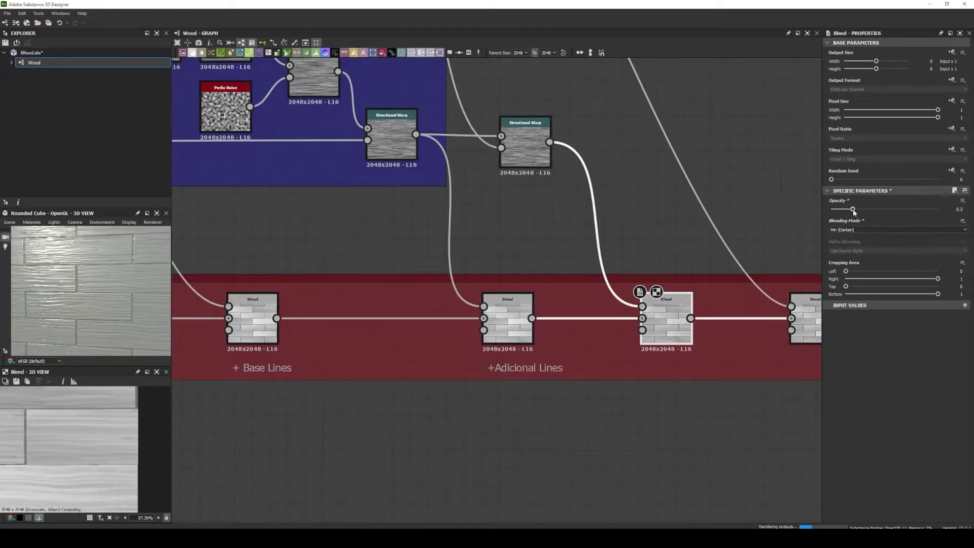
left_click_drag(857, 209, 868, 209)
scroll(492, 355, "down", 3)
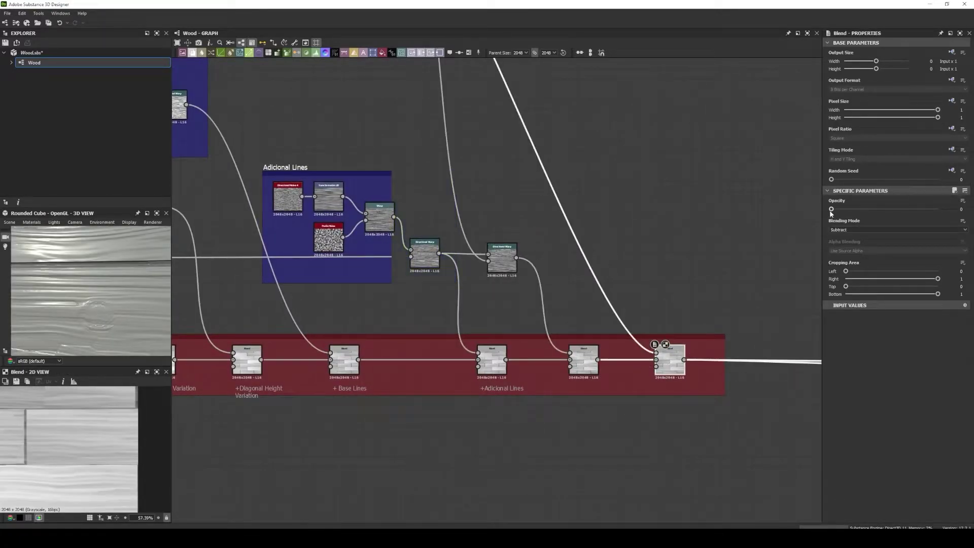
left_click_drag(831, 209, 835, 209)
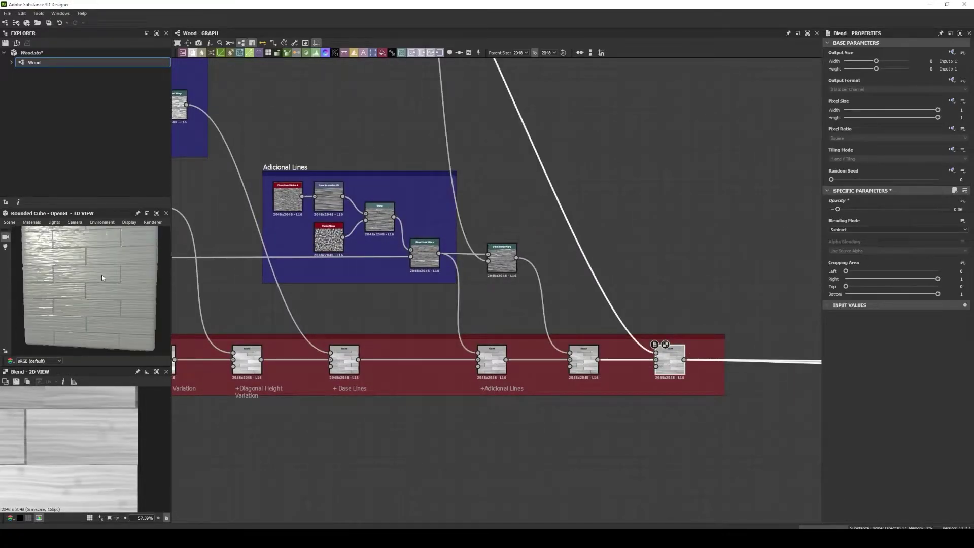
scroll(499, 156, "up", 2)
middle_click_drag(499, 156, 516, 233)
Step: Add a Blend node and a Flood Fill to Random Grayscale node from the flood fill output
scroll(289, 290, "up", 2)
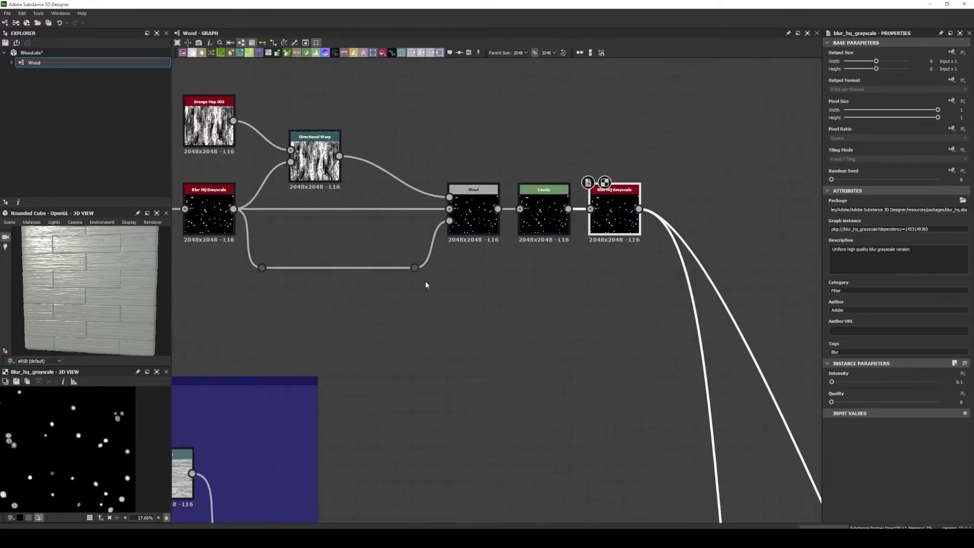
scroll(425, 281, "down", 2)
key("space")
type("blend")
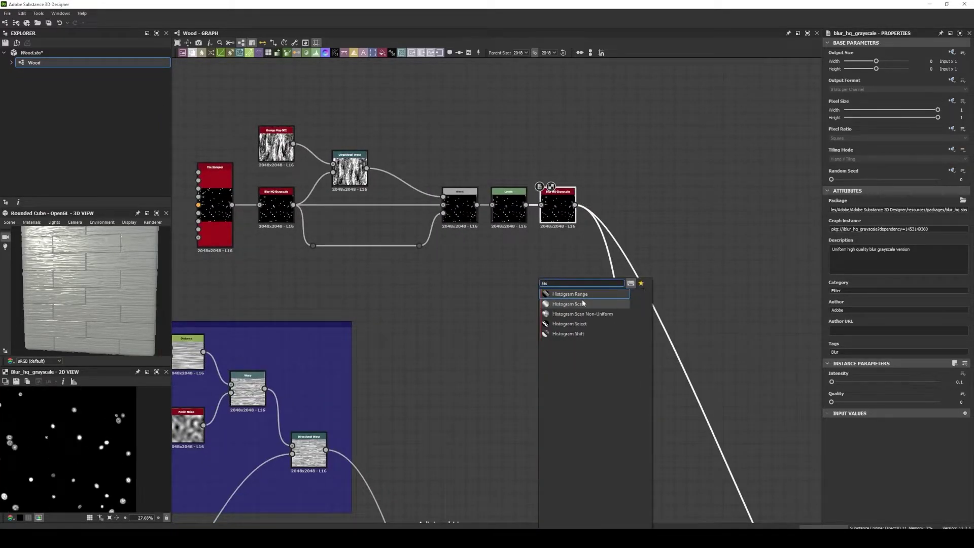
left_click(583, 299)
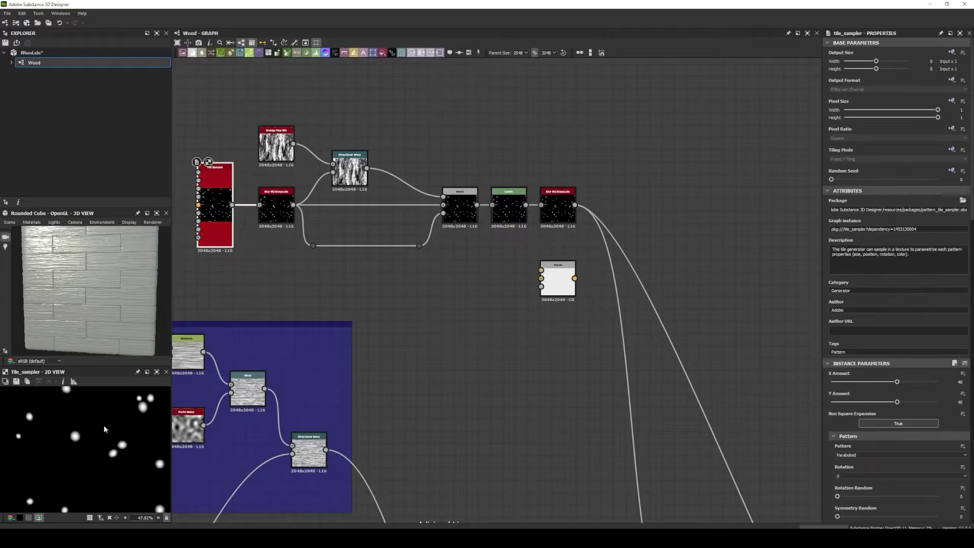
right_click(409, 257)
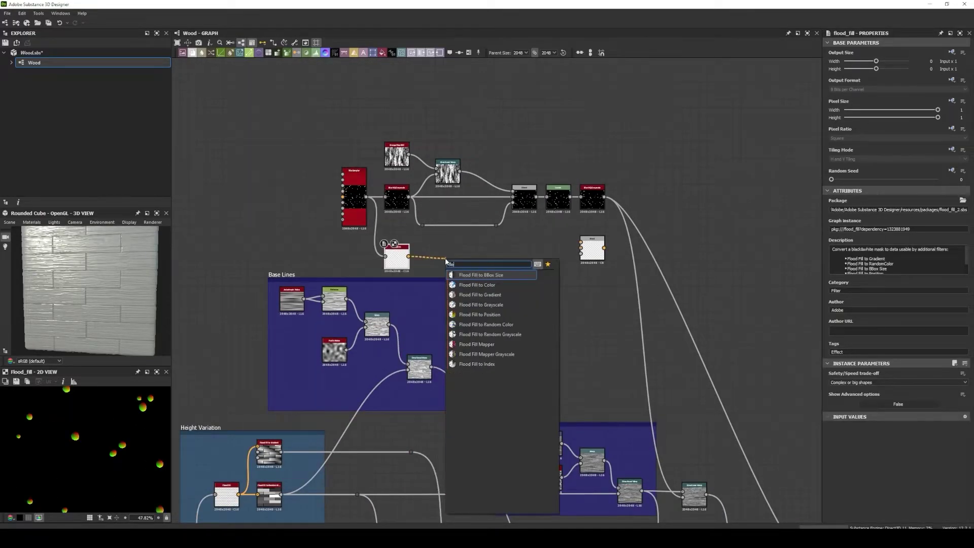
left_click(472, 335)
scroll(456, 256, "up", 3)
middle_click_drag(755, 122, 567, 173)
Step: Multiply the blurred dots by the random grayscale fill at about 0.25 opacity
left_click_drag(575, 185, 686, 269)
left_click(710, 274)
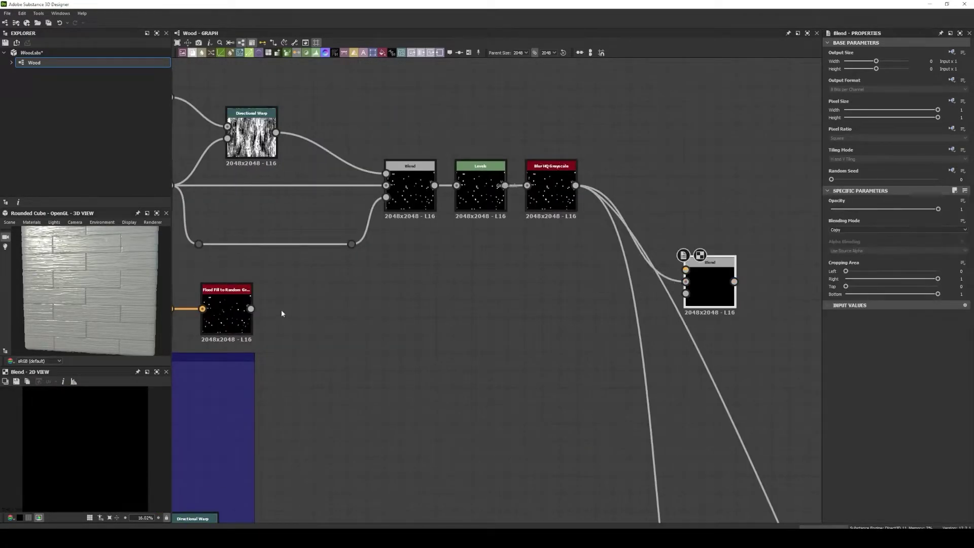
left_click_drag(250, 308, 686, 282)
left_click(897, 229)
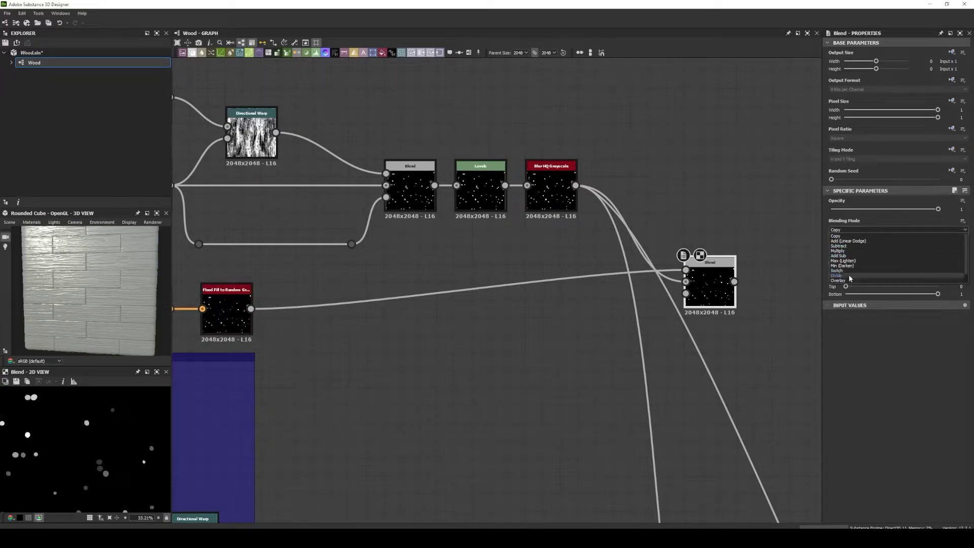
left_click(838, 251)
left_click_drag(938, 209, 862, 209)
Step: Reposition the Blend beside the dot chain, undo a change, and select the top node cluster
scroll(85, 468, "down", 5)
scroll(477, 188, "down", 5)
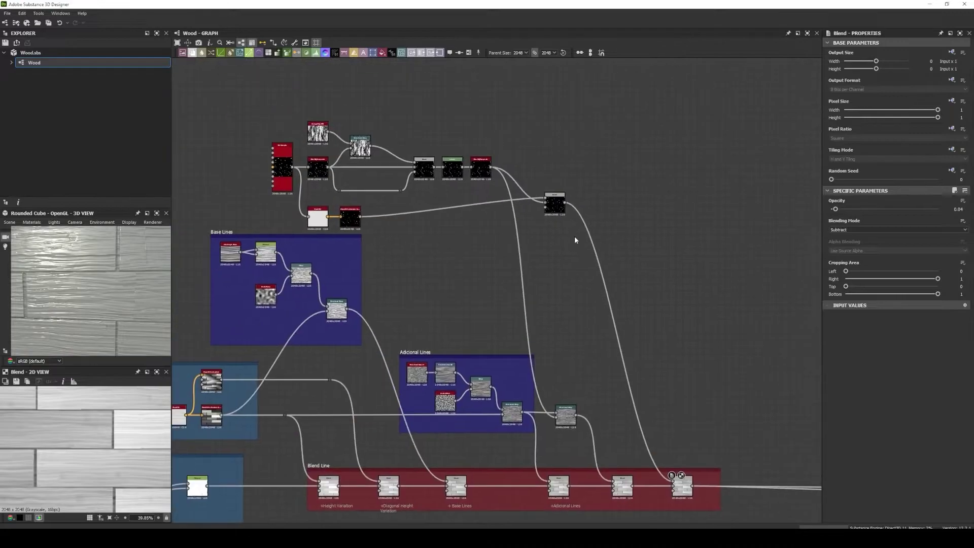
left_click_drag(580, 256, 550, 192)
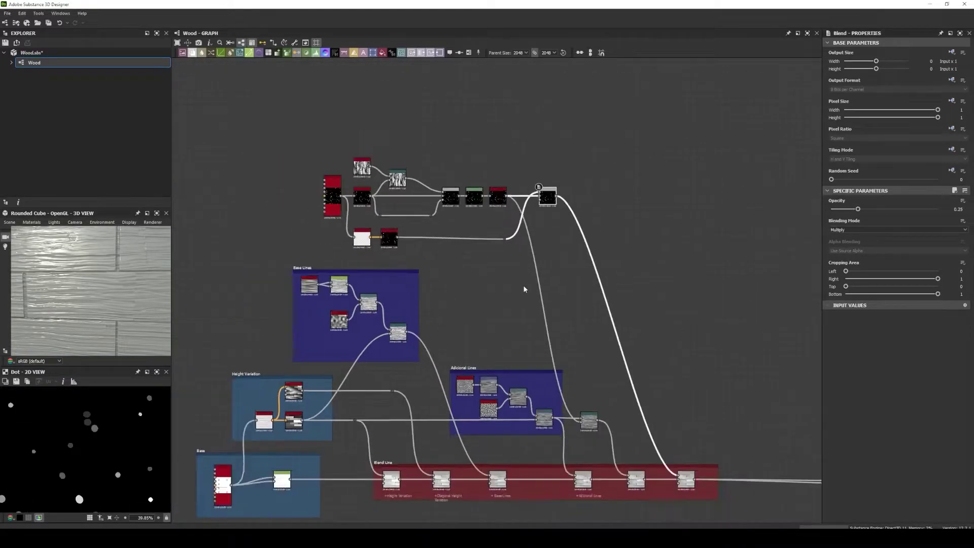
key("ctrl+z")
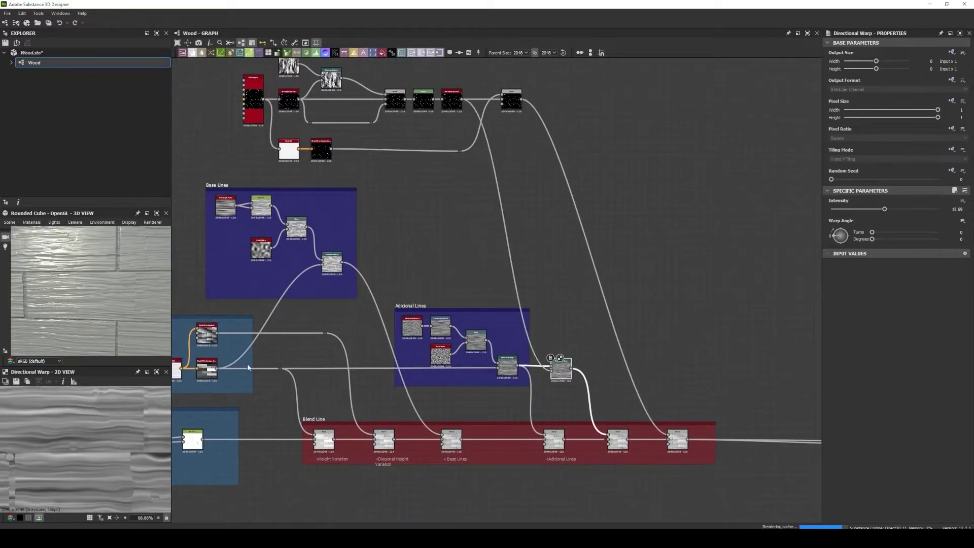
scroll(440, 157, "down", 3)
scroll(473, 213, "down", 2)
left_click_drag(334, 152, 433, 219)
Step: Wrap the selected top nodes in a frame coloured pure blue
right_click(489, 184)
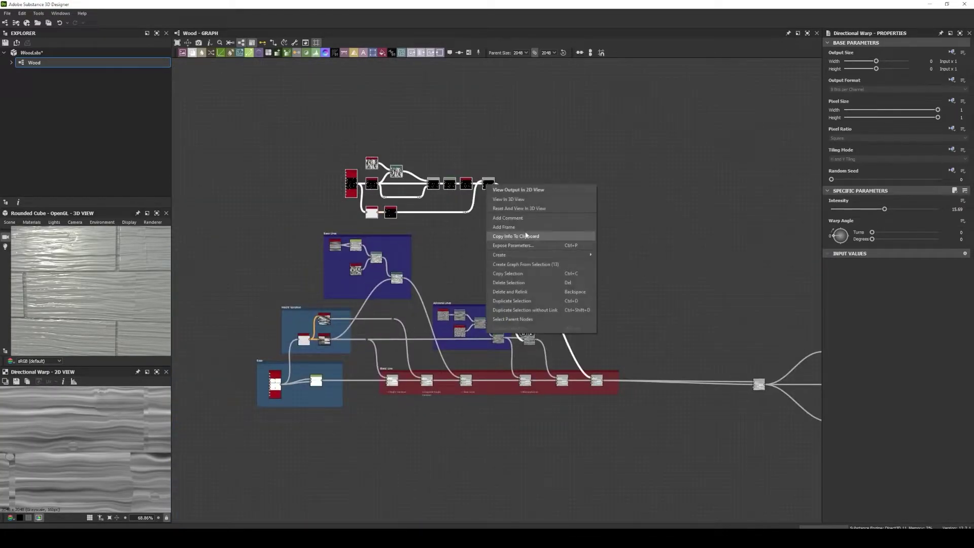
left_click(523, 232)
left_click(922, 143)
left_click(849, 81)
scroll(579, 268, "up", 2)
Step: Add a Slope Blur Grayscale node near the Base frame
double_click(282, 257)
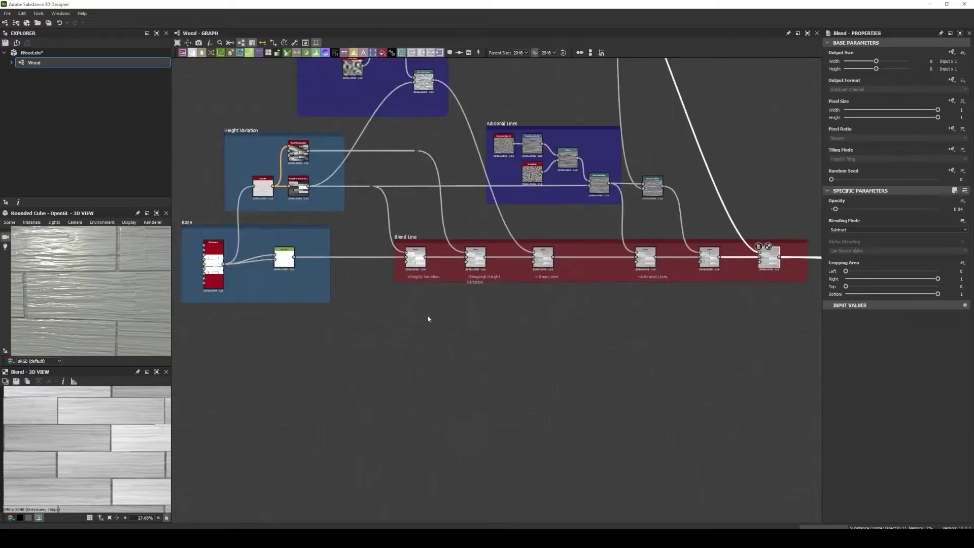
scroll(428, 319, "up", 1)
scroll(433, 286, "down", 1)
middle_click_drag(433, 285, 412, 293)
key("space")
type("slope blur")
key("Return")
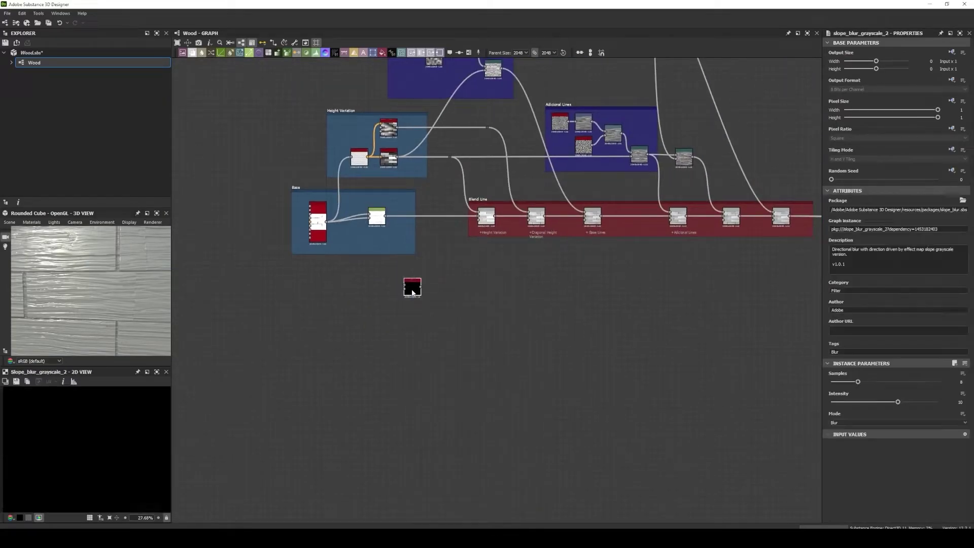
Step: Add a Gaussian Noise node and link it into the Slope Blur
scroll(407, 297, "up", 3)
key("space")
type("gaussian")
key("Return")
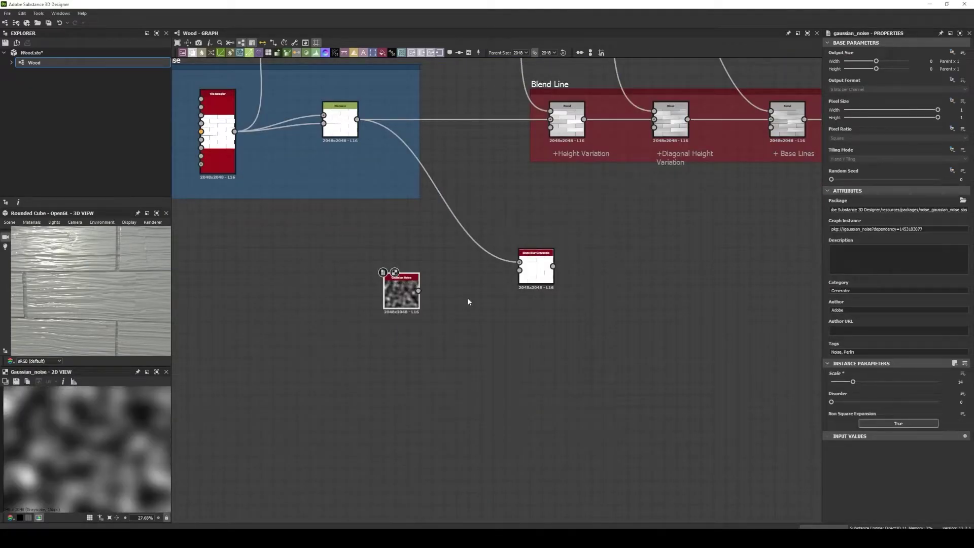
left_click_drag(418, 290, 519, 270)
double_click(536, 274)
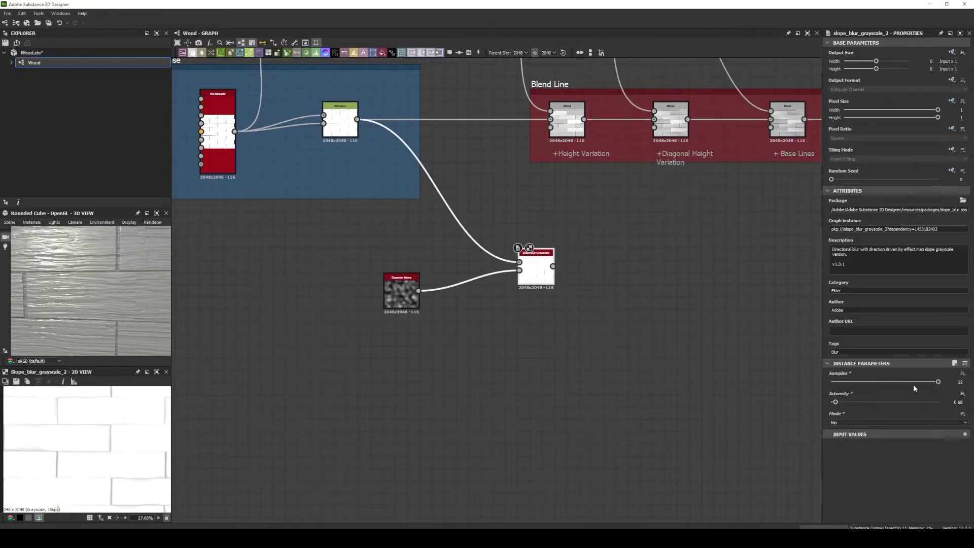
scroll(203, 439, "down", 2)
left_click(341, 337)
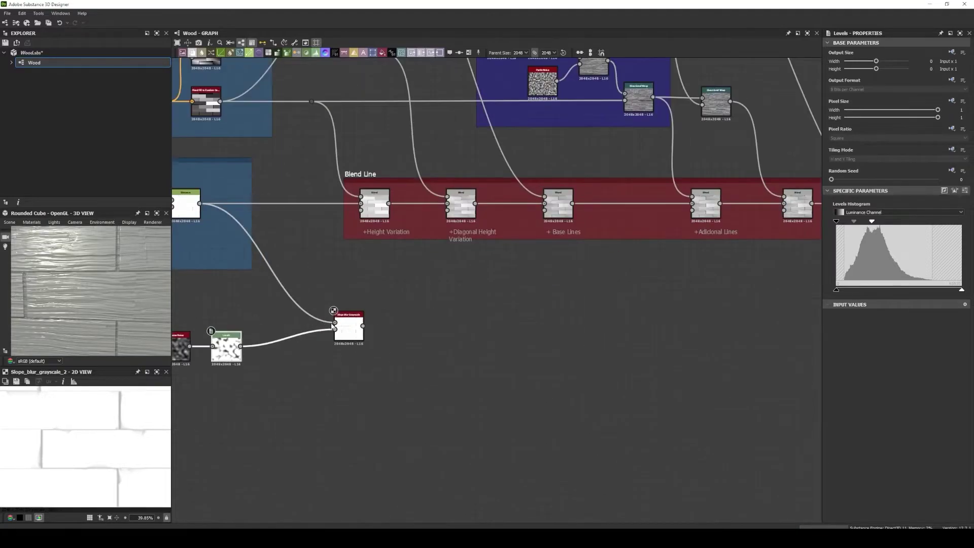
Step: Wire the Slope Blur into a new Blend at the Blend Line's start and tidy the chipping nodes
scroll(507, 254, "down", 3)
scroll(421, 254, "up", 1)
left_click(423, 250)
scroll(423, 250, "up", 2)
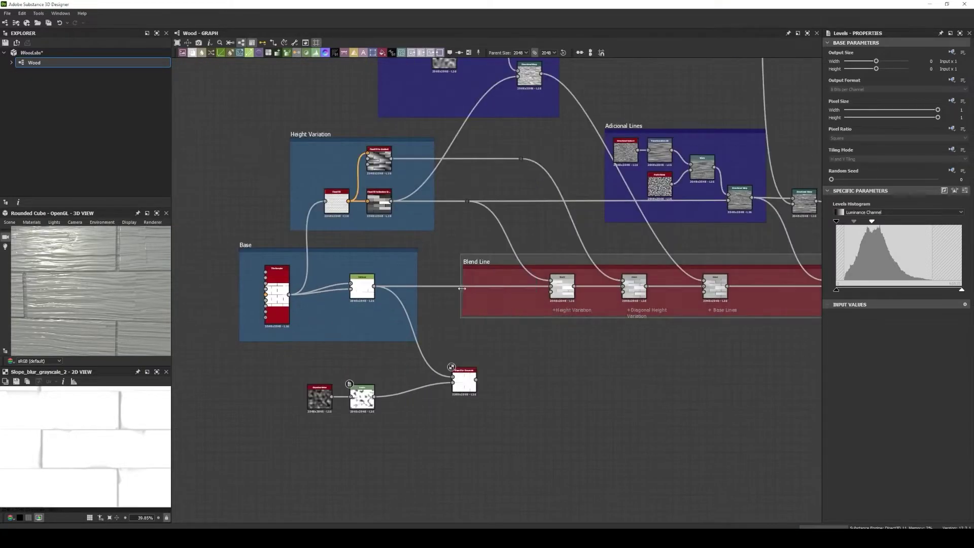
left_click_drag(479, 381, 468, 295)
left_click(477, 305)
scroll(495, 355, "up", 2)
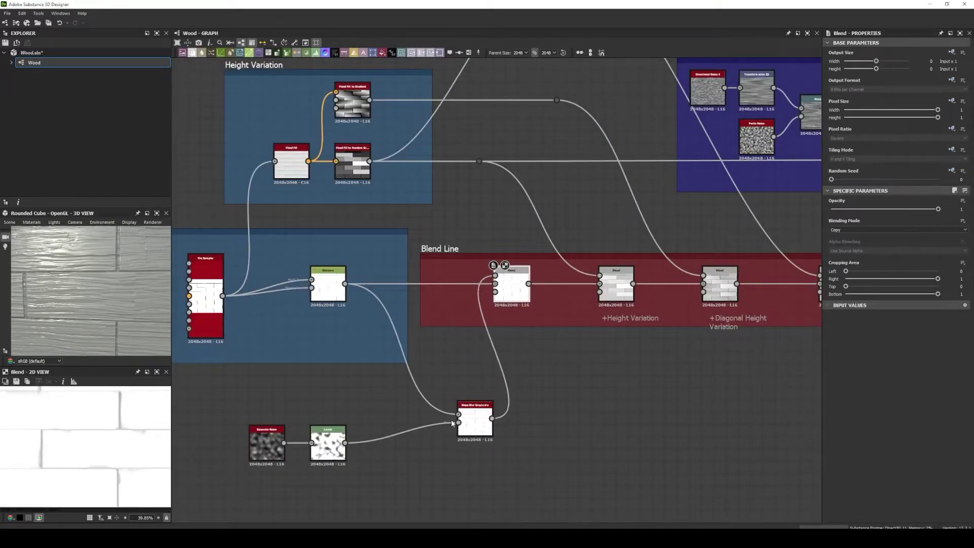
left_click_drag(469, 426, 408, 426)
left_click_drag(328, 446, 316, 422)
Step: Set the new Blend to Min (Darken) at 0.59 opacity
left_click(897, 230)
left_click(852, 254)
left_click_drag(938, 209, 936, 209)
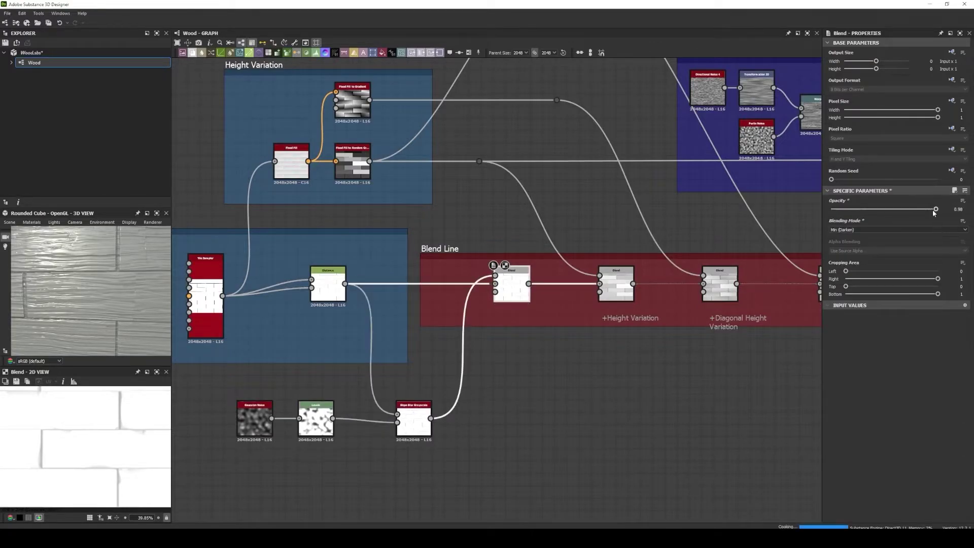
right_click(508, 276)
key("Escape")
Step: Frame the Gaussian Noise, Levels and Slope Blur nodes as a blue Chipping frame
right_click(409, 245)
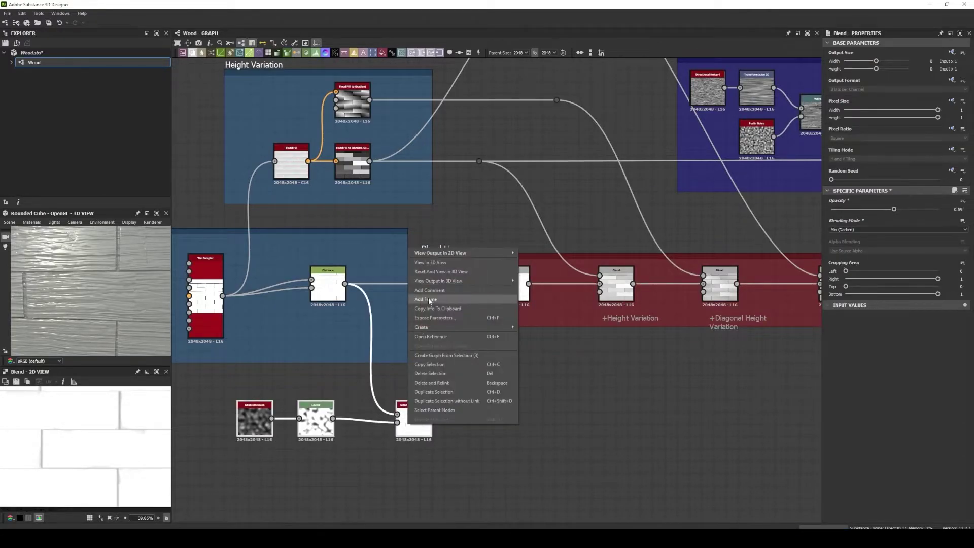
left_click(428, 297)
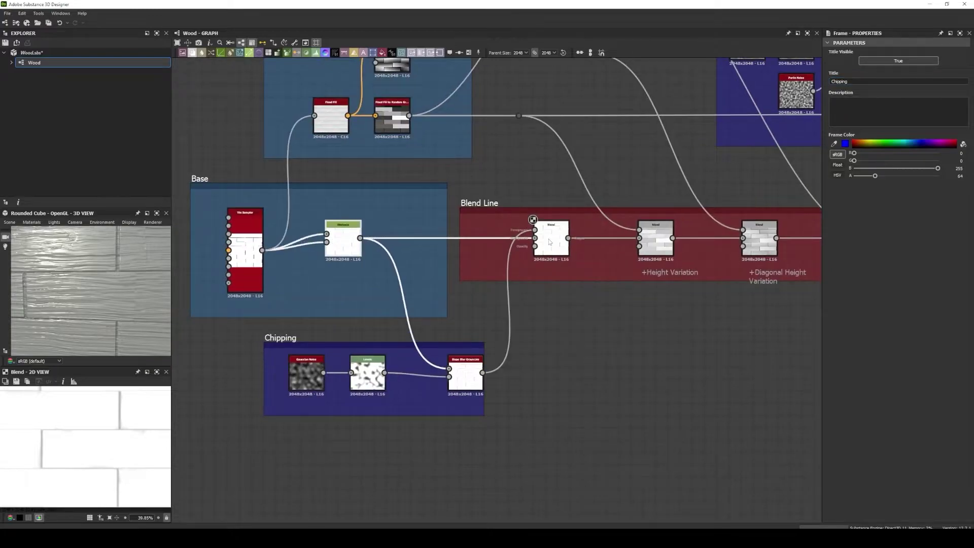
middle_click_drag(659, 304, 457, 305)
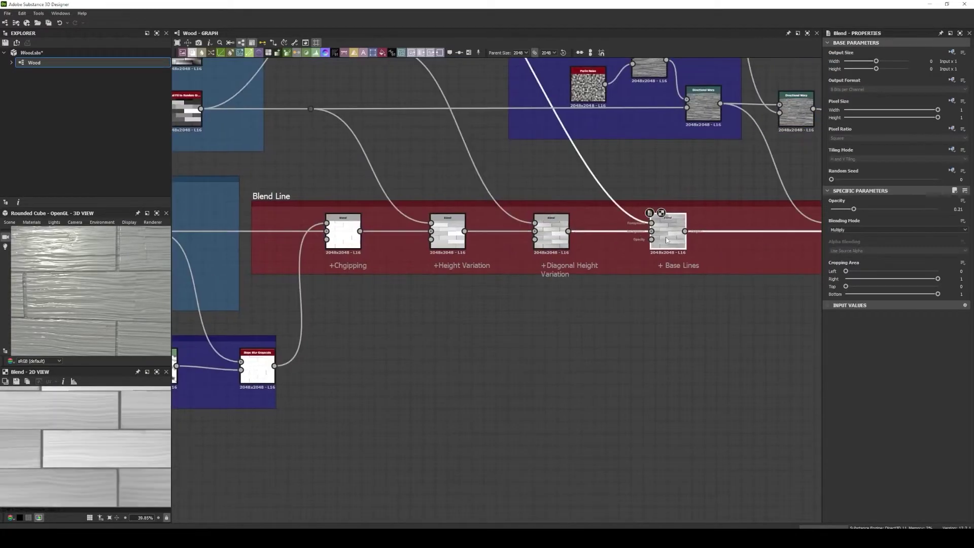
left_click(615, 218)
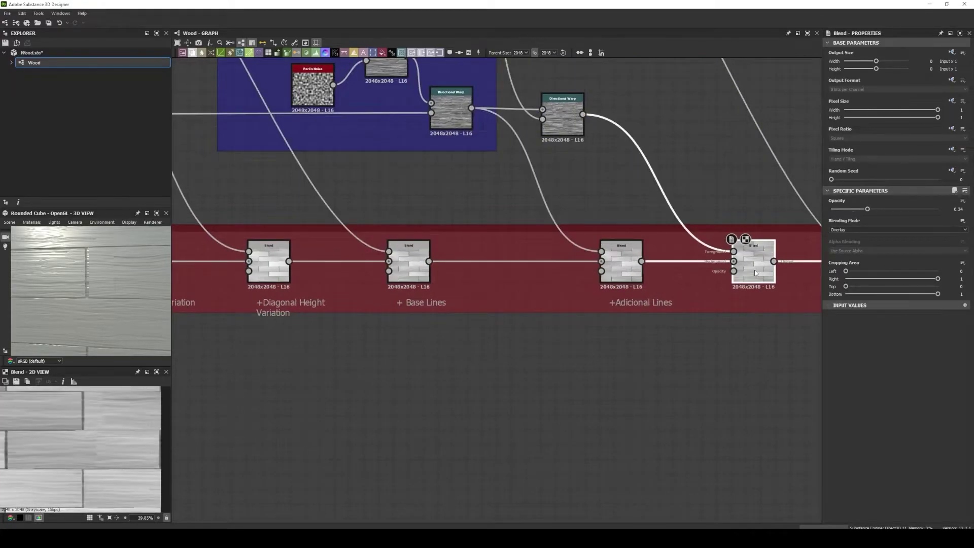
Step: Lower the Adicional Lines Overlay blend opacity to 0.07
scroll(754, 273, "up", 3)
left_click(558, 467)
left_click_drag(857, 209, 843, 209)
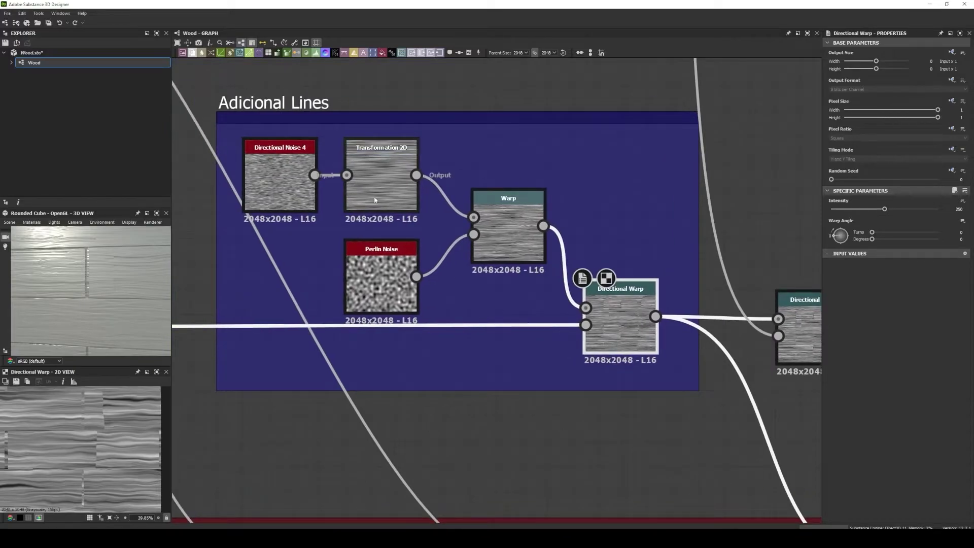
Step: Add an Anisotropic Noise into Levels and brighten the Levels output
key("space")
type("aniso")
key("Return")
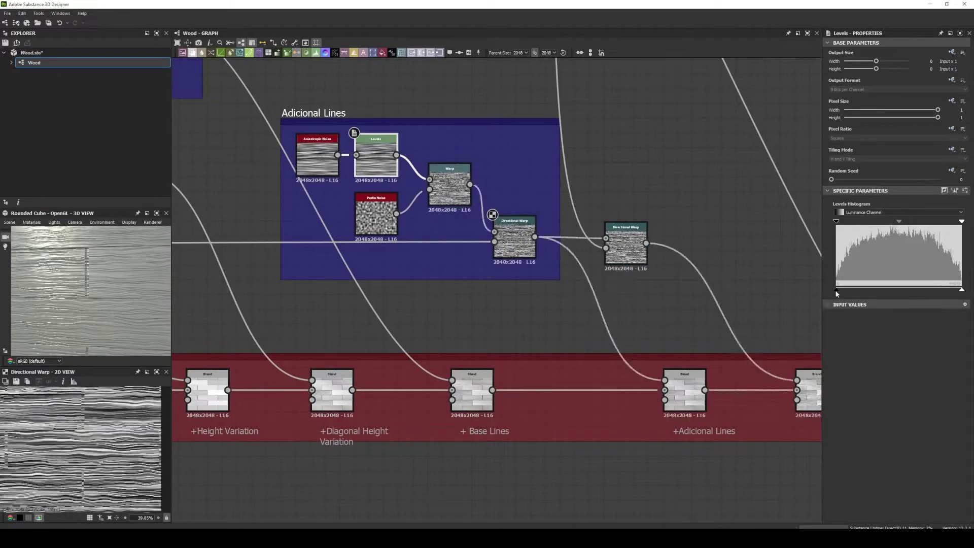
left_click_drag(837, 293, 910, 293)
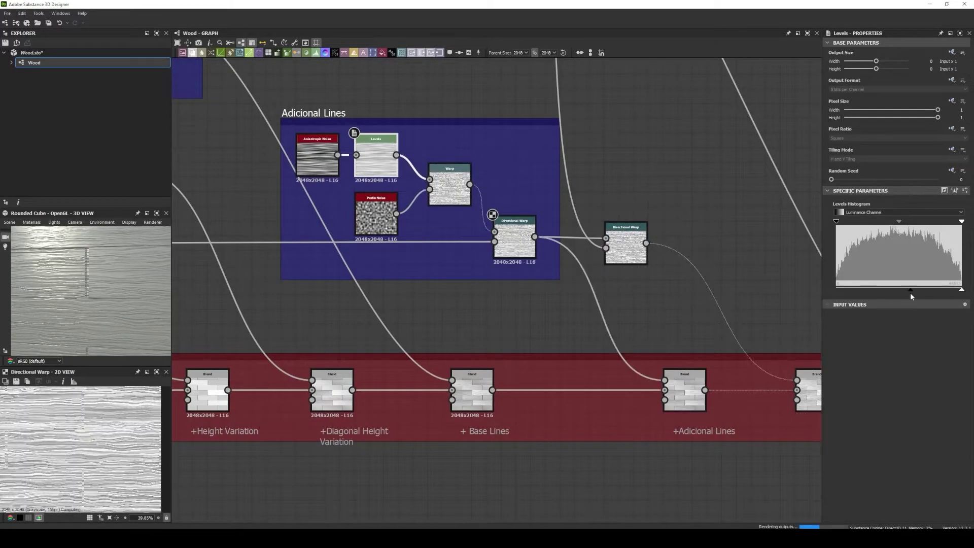
Step: Switch the +Adicional Lines blend to Min (Darken) after checking the Directional Warp nodes
left_click(517, 239)
left_click(376, 152)
left_click(517, 239)
left_click(626, 246)
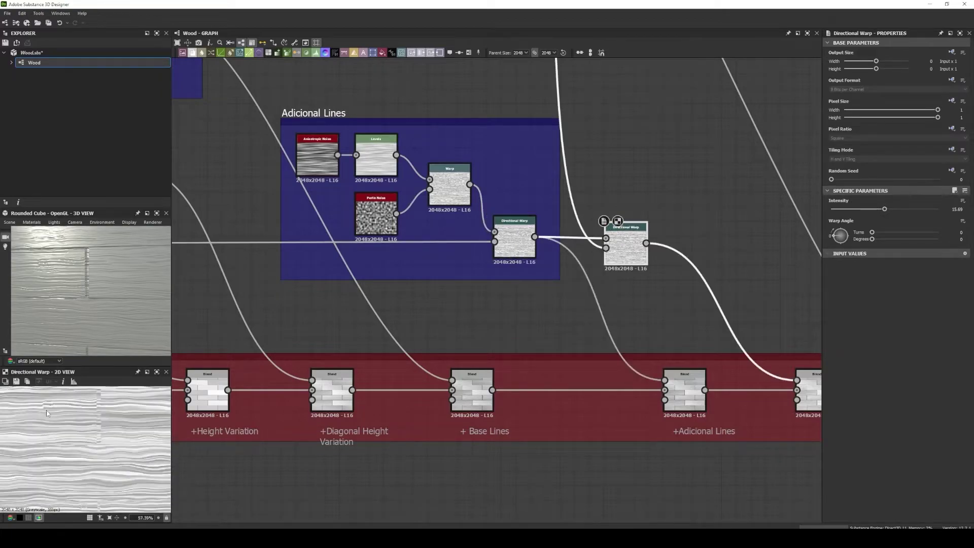
scroll(507, 335, "down", 3)
scroll(508, 335, "up", 2)
double_click(555, 312)
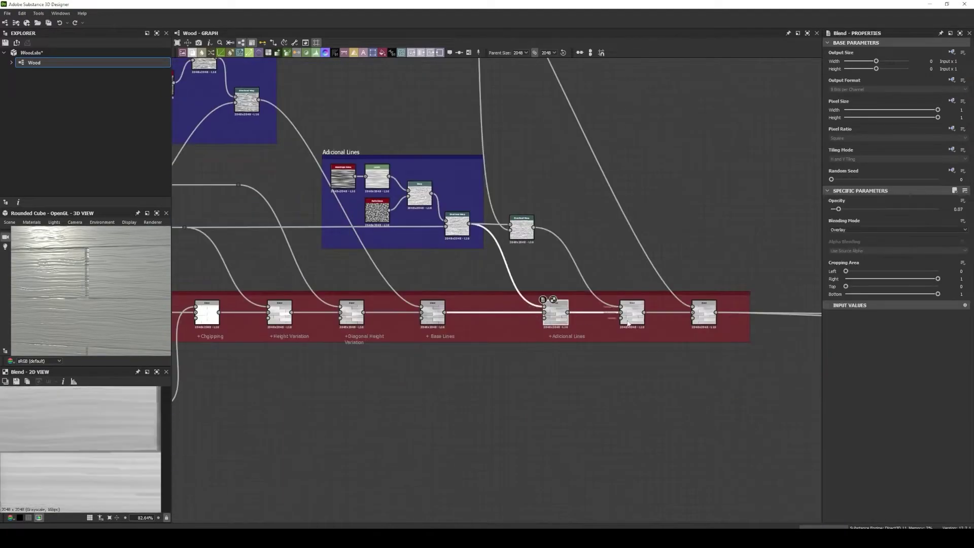
left_click(863, 229)
left_click(840, 270)
left_click(632, 313)
left_click(343, 176)
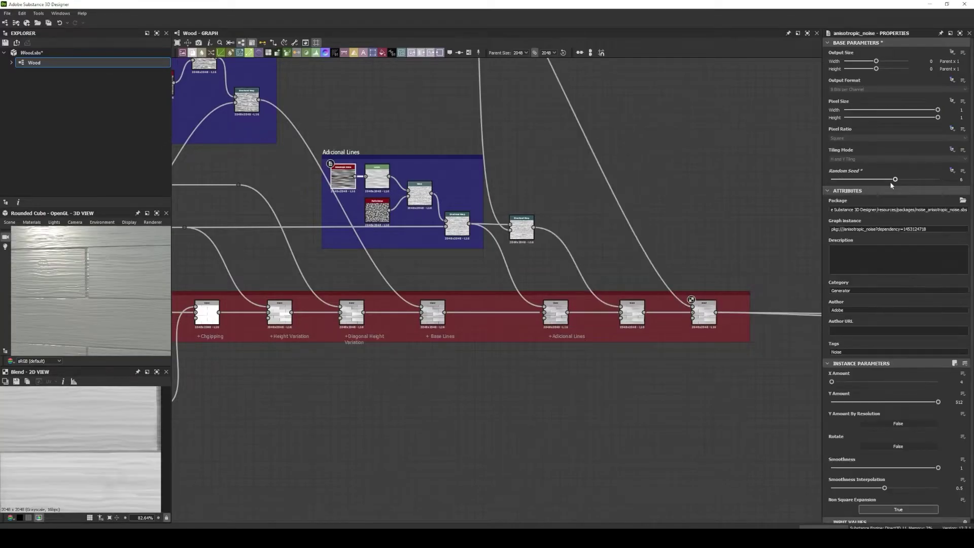
Step: Add an Auto Levels node after the +Knots blend
key("space")
type("au")
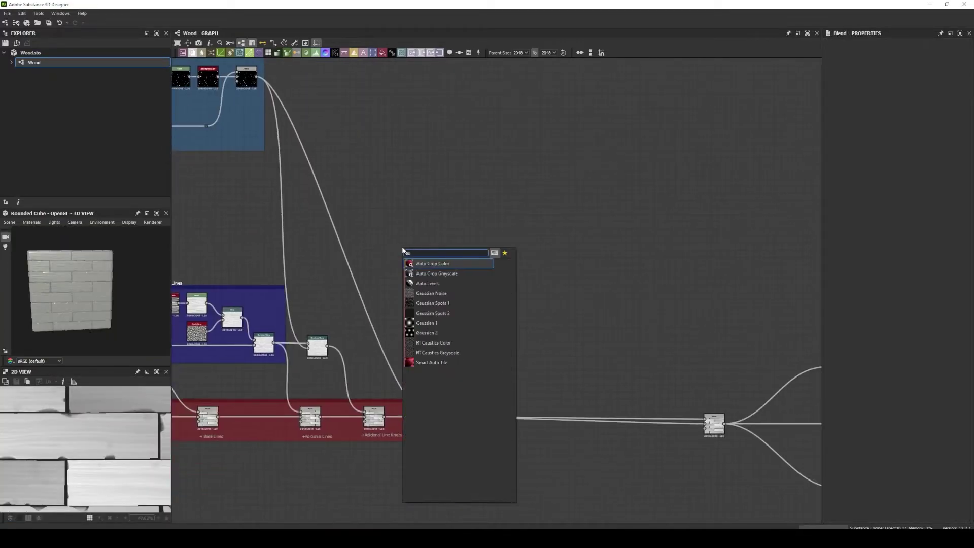
key("Return")
scroll(477, 245, "down", 5)
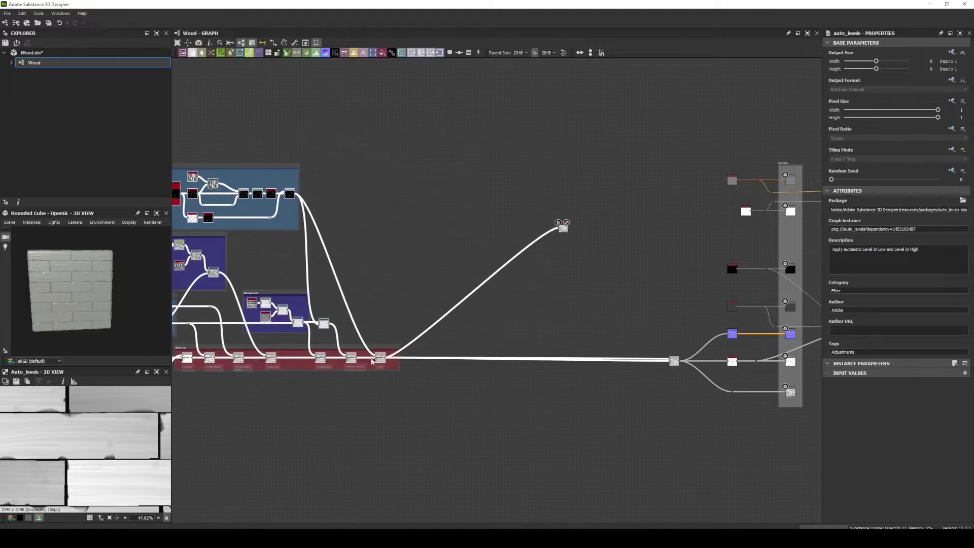
Step: Enclose all height node groups in a frame titled Height
key("ctrl+f")
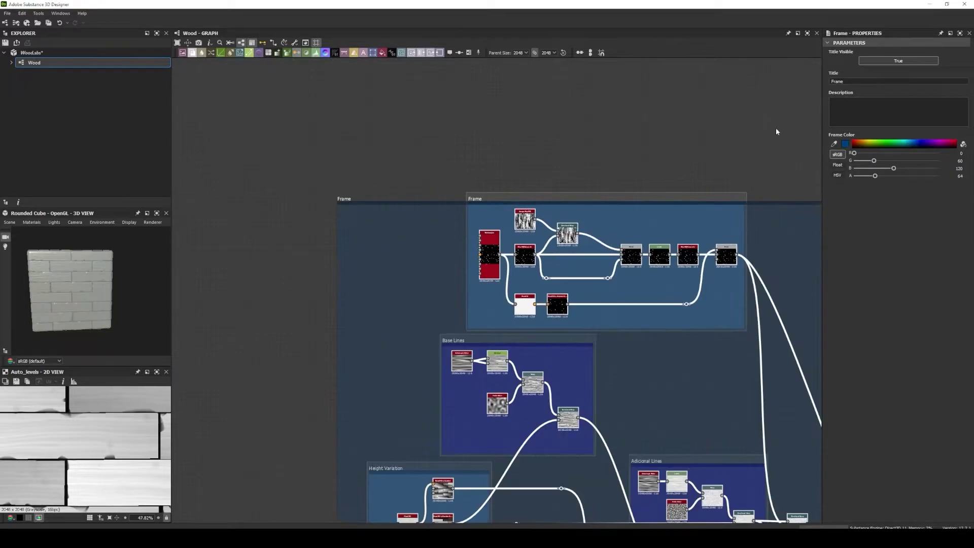
type("Height")
key("Return")
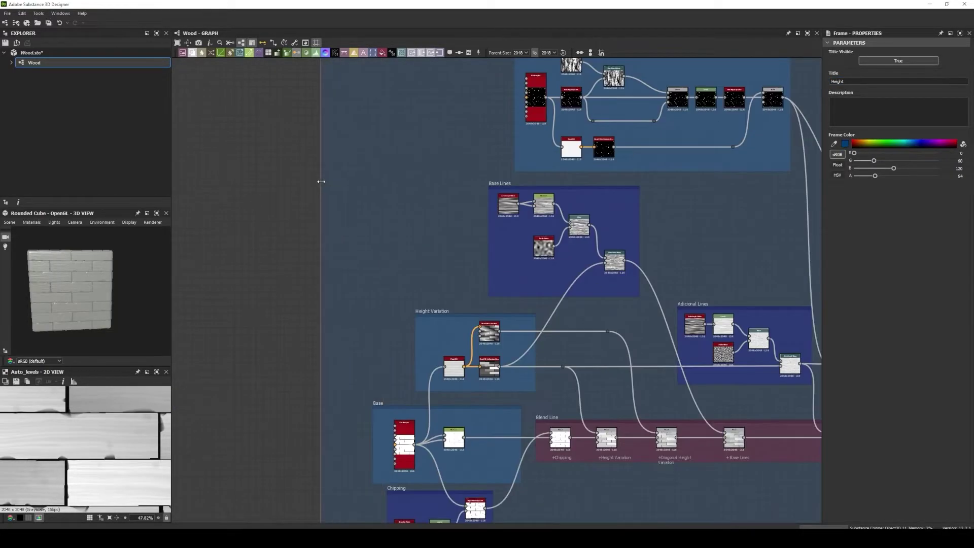
middle_click_drag(584, 456, 562, 410)
scroll(535, 329, "up", 3)
scroll(535, 329, "down", 5)
middle_click_drag(513, 213, 441, 116)
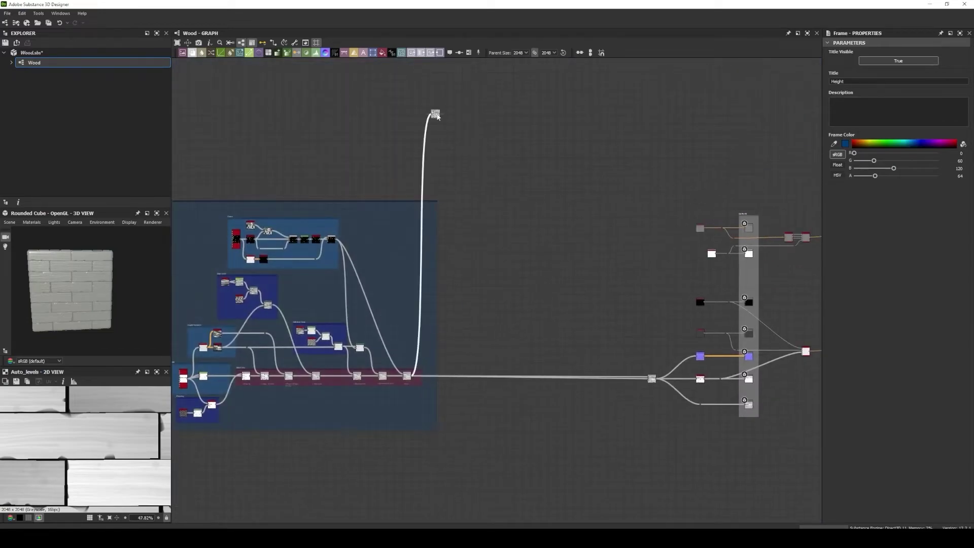
Step: Add a Gradient Map node after Auto Levels
scroll(501, 227, "up", 5)
left_click(458, 188)
key("space")
type("gradient")
key("Return")
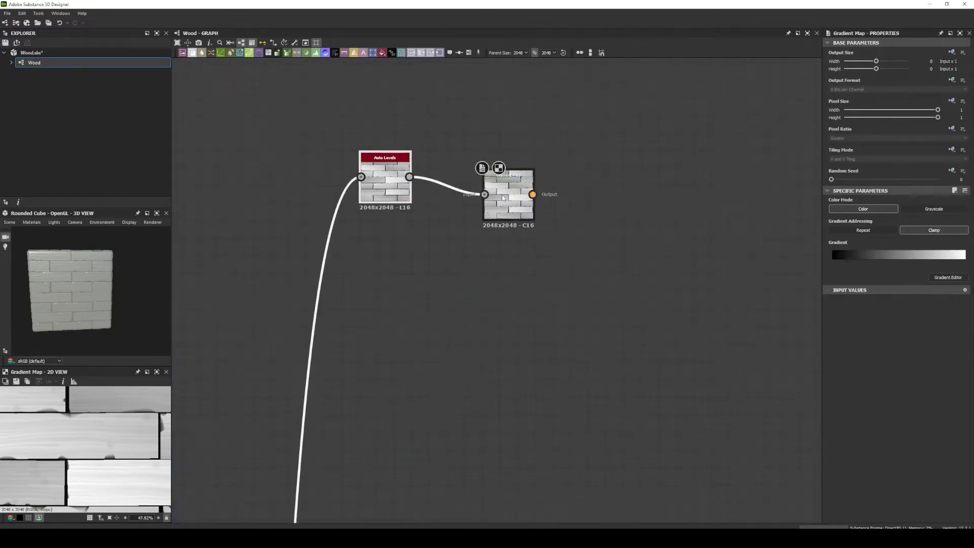
scroll(428, 311, "down", 2)
Step: Set the Gradient Map keys to brown wood tones, adding a dark brown key
left_click(948, 277)
scroll(644, 259, "down", 3)
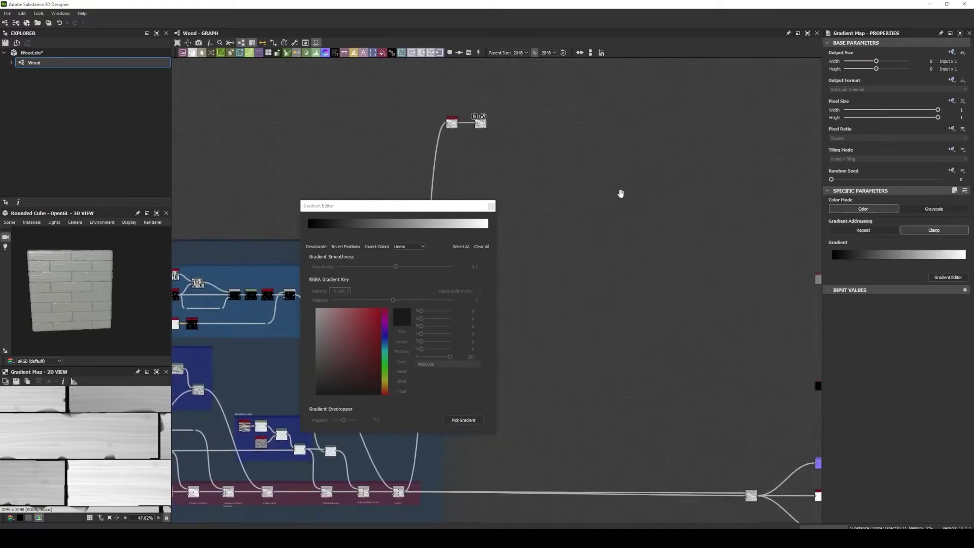
middle_click_drag(620, 191, 552, 166)
key("Escape")
left_click(423, 100)
left_click(323, 226)
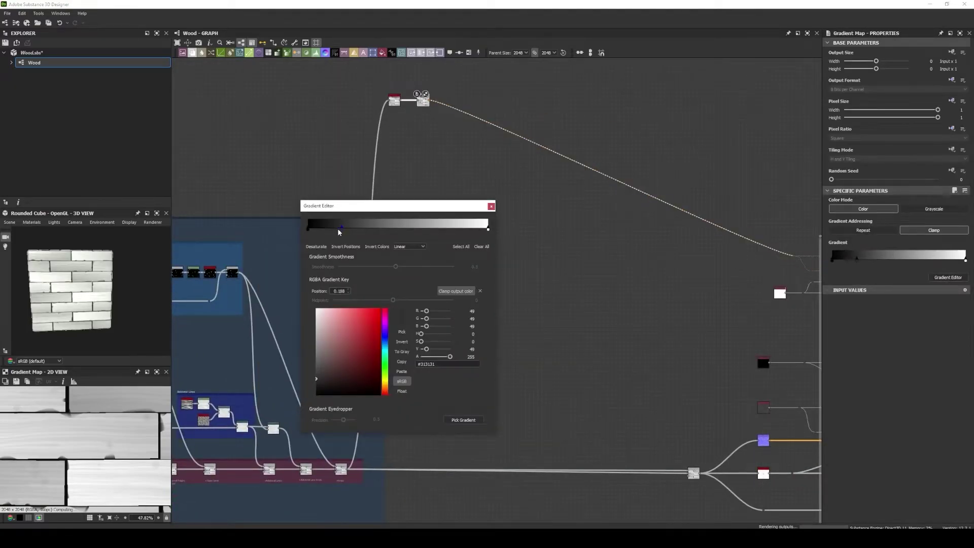
left_click_drag(349, 379, 353, 363)
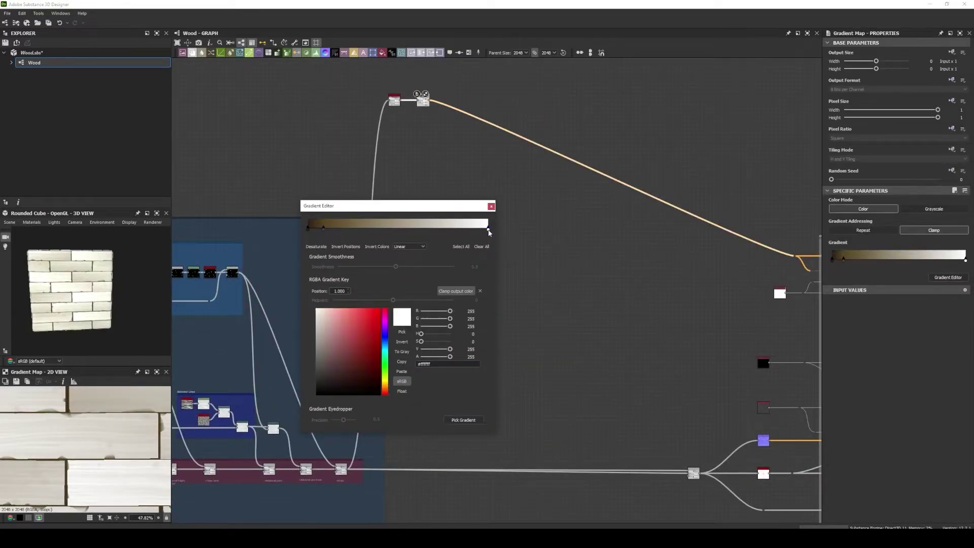
left_click(401, 371)
scroll(87, 284, "up", 2)
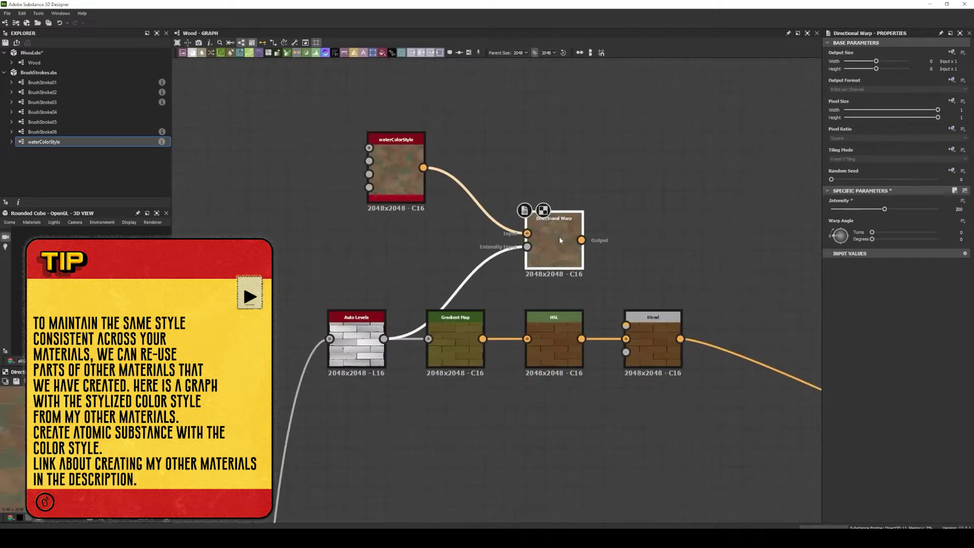
Step: Lower the watercolor Blend opacity to 0.35
left_click_drag(882, 209, 868, 209)
left_click(898, 230)
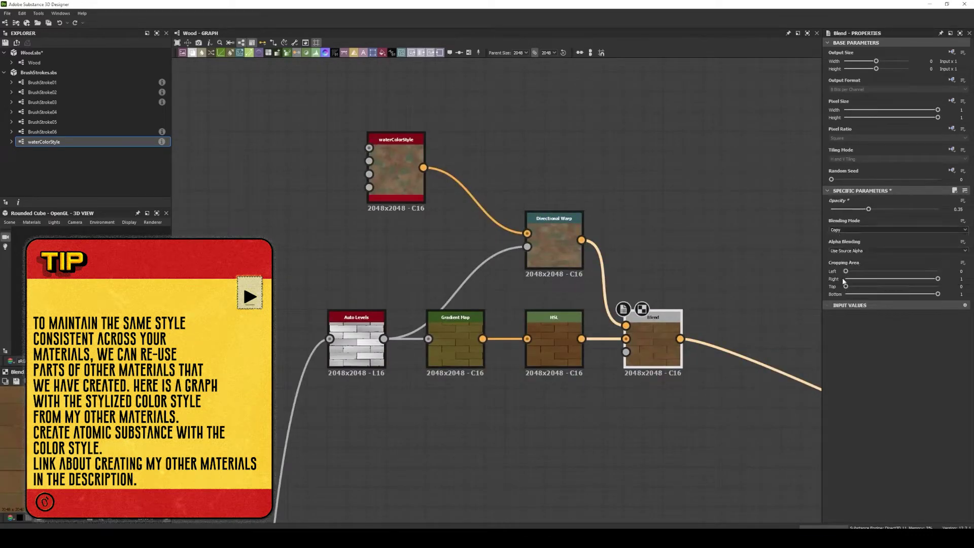
scroll(430, 320, "down", 3)
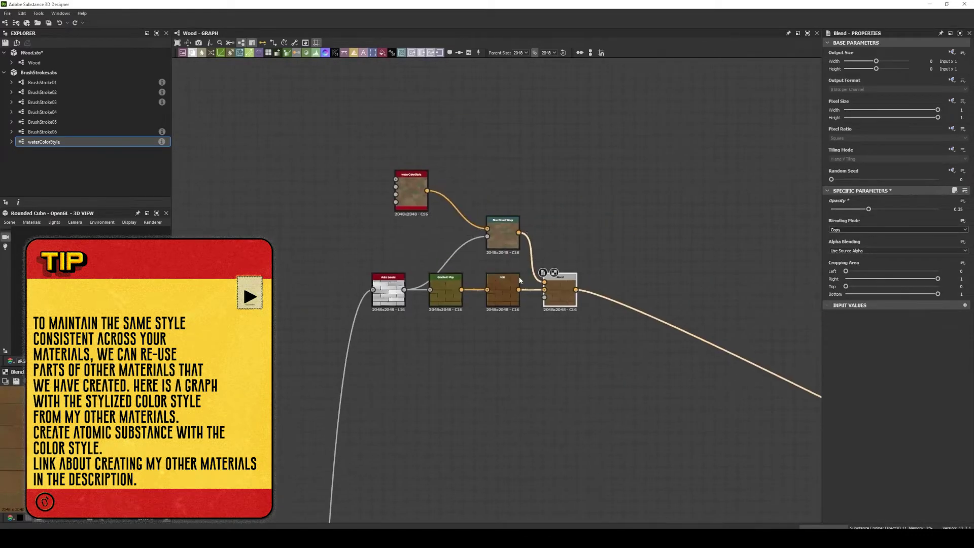
scroll(431, 320, "down", 2)
Step: Deselect the Blend and bring up node search in empty graph space
key("space")
left_click(424, 333)
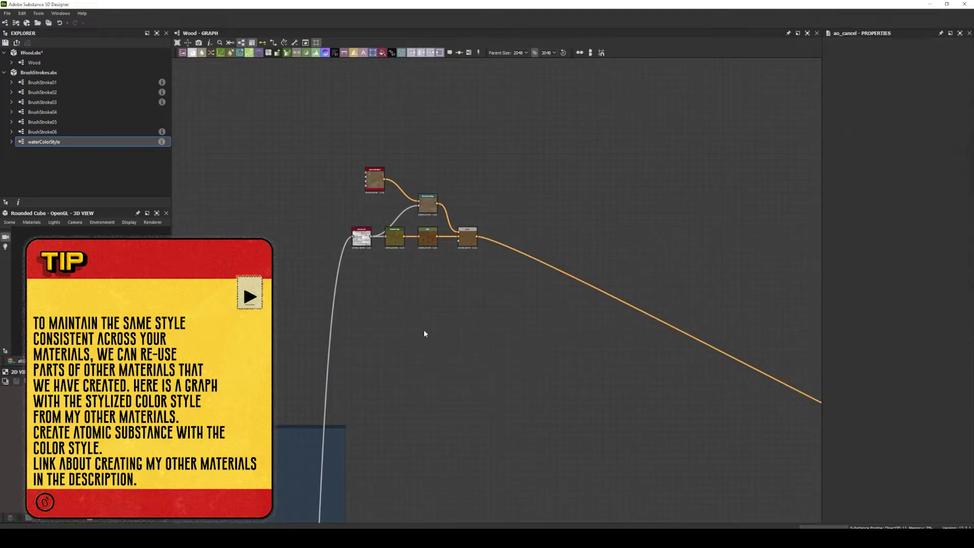
key("space")
Step: Add an Ambient Occlusion (HBAO) node fed by Auto Levels, beside the Normal node
type("ambient")
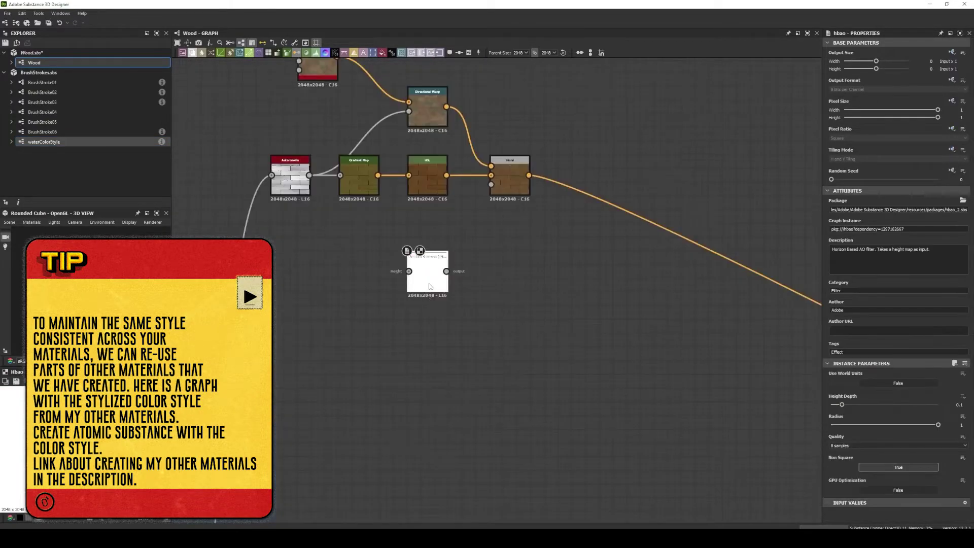
key("Return")
left_click_drag(413, 364, 371, 360)
left_click_drag(309, 175, 409, 271)
left_click(427, 276)
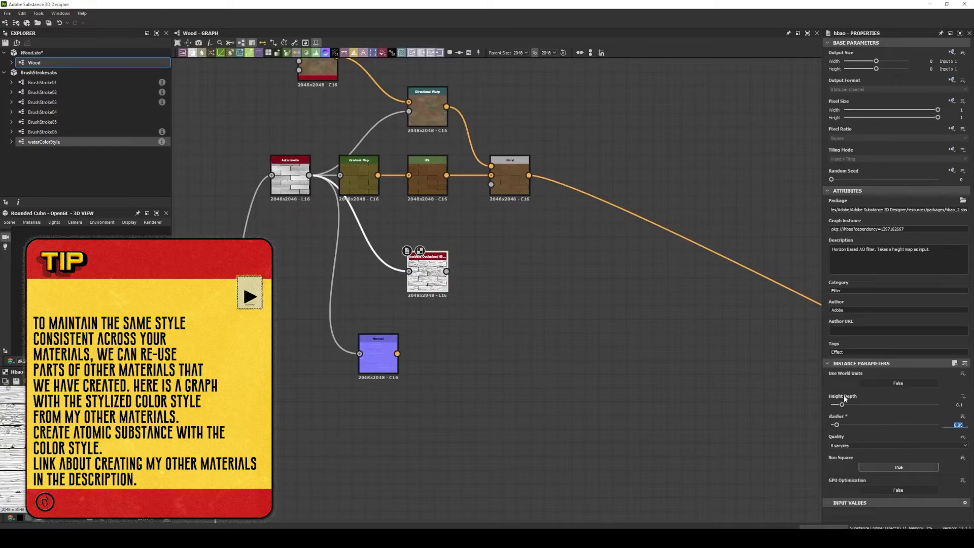
scroll(543, 174, "down", 3)
left_click(424, 337)
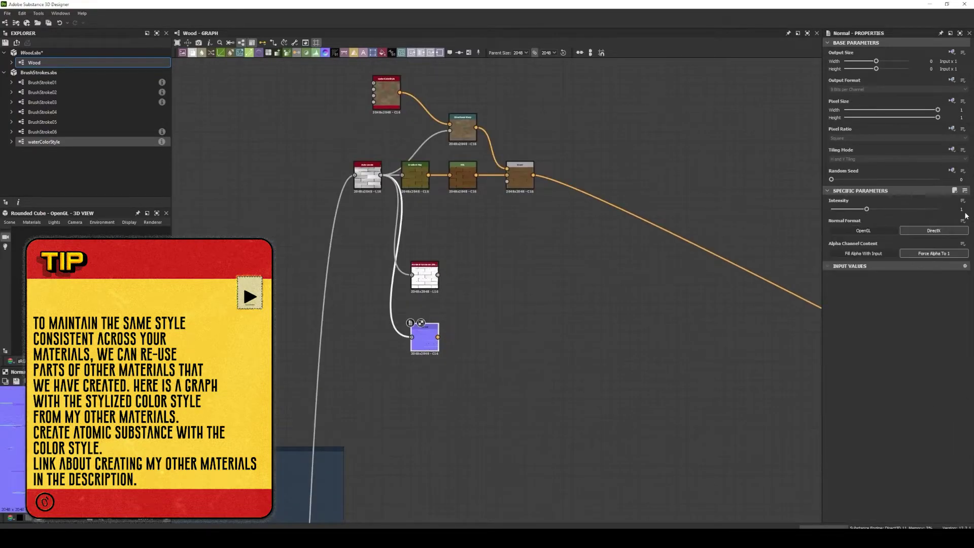
Step: Add Curvature Smooth and Curvature Sobel nodes driven by Normal
key("space")
type("curvature")
key("Return")
key("space")
key("Down")
key("Return")
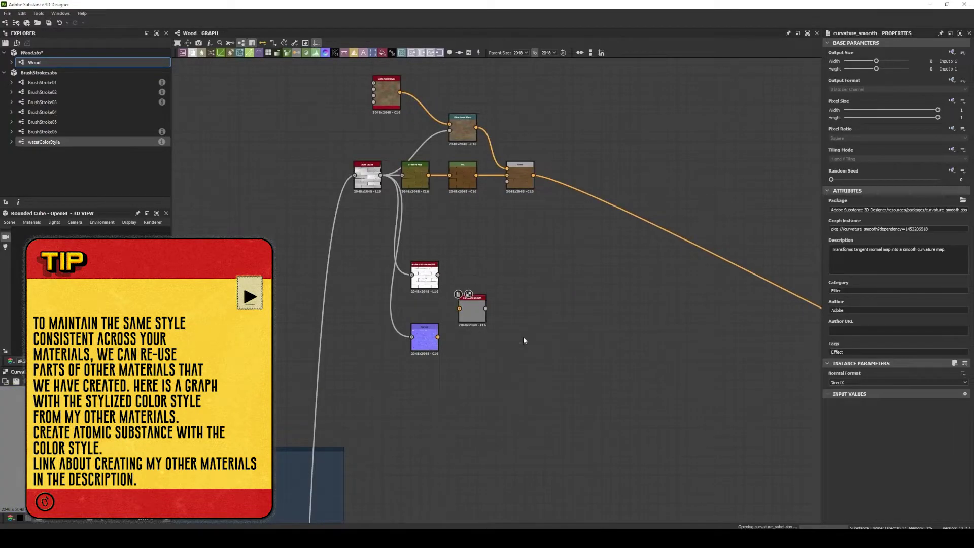
scroll(460, 341, "up", 2)
left_click_drag(502, 384, 563, 299)
Step: Blend Curvature Sobel and Curvature Smooth in Overlay at 0.28 opacity
left_click(589, 314)
left_click_drag(481, 286, 480, 386)
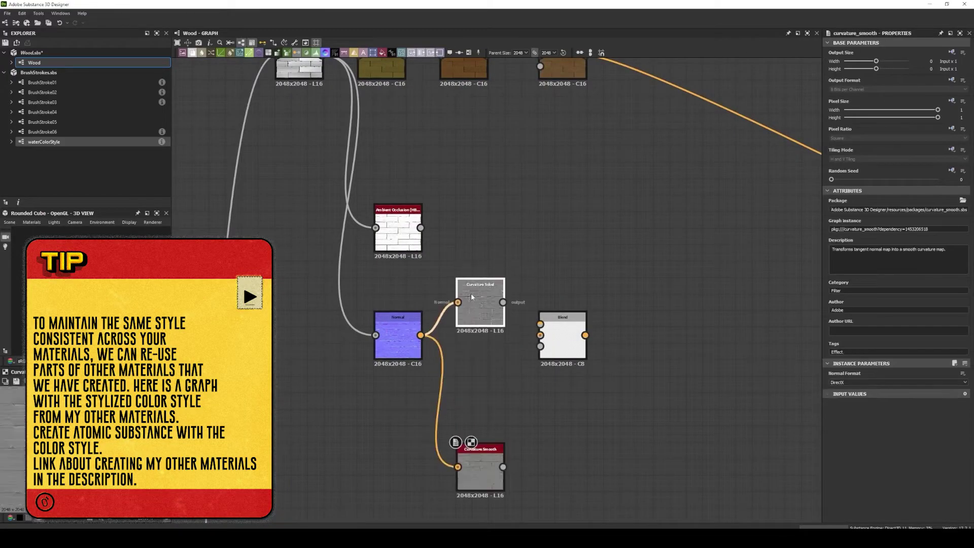
left_click_drag(502, 286, 540, 323)
left_click(564, 345)
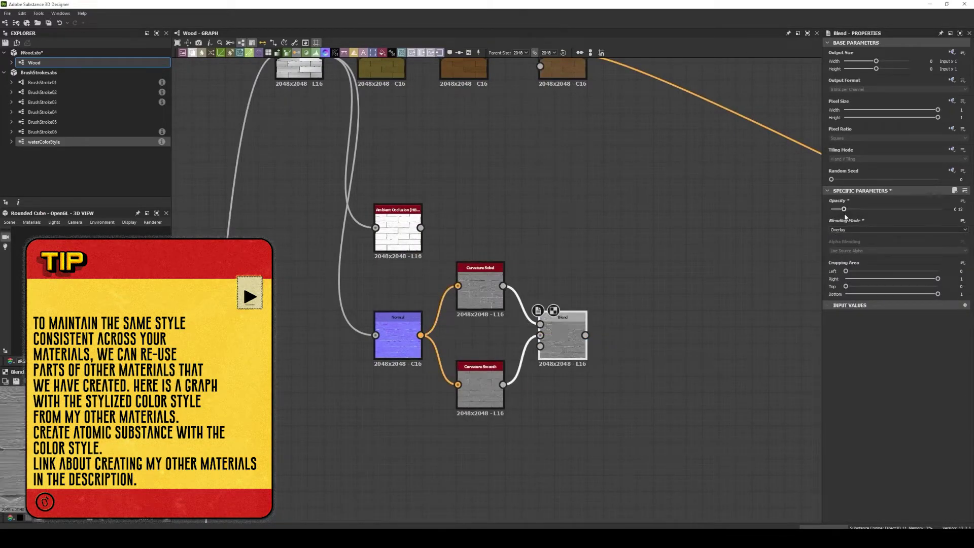
left_click_drag(845, 216, 861, 215)
scroll(599, 406, "down", 3)
Step: Add an mg_light mask node fed by Normal
mouse_move(555, 271)
middle_mouse_down()
mouse_move(533, 265)
mouse_move(588, 213)
middle_mouse_up()
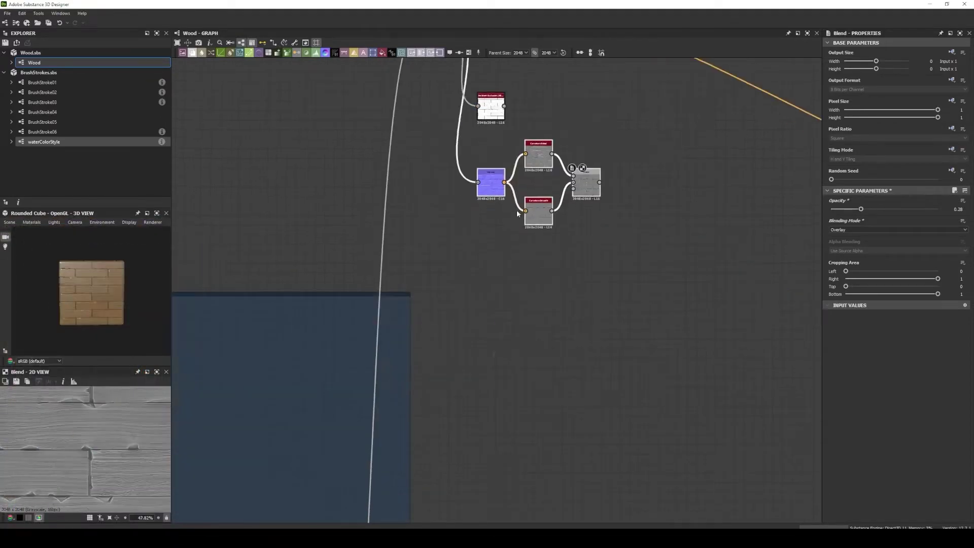
left_click_drag(497, 333, 507, 254)
left_click(457, 295)
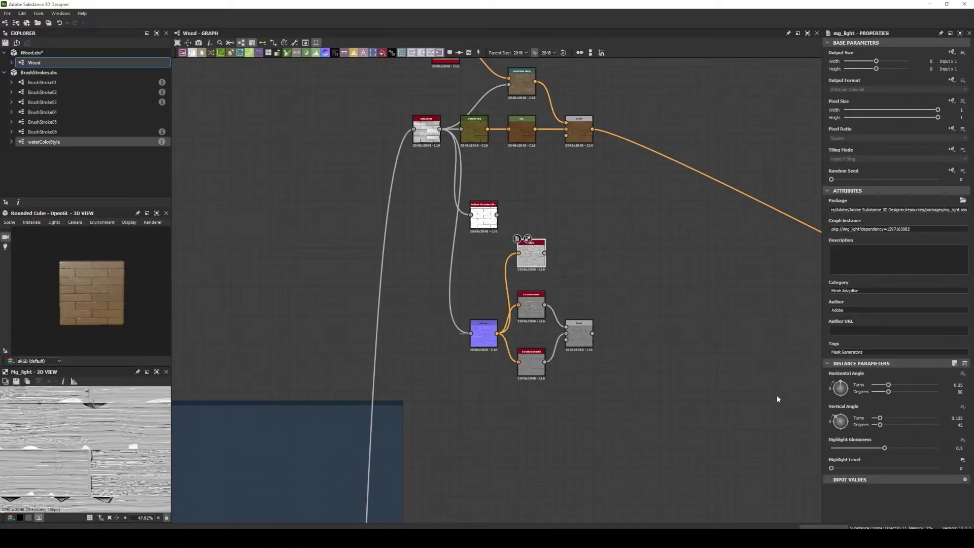
Step: Aim the first light mask by adjusting its horizontal and vertical angles
left_click_drag(840, 386, 839, 413)
middle_click_drag(584, 308, 652, 293)
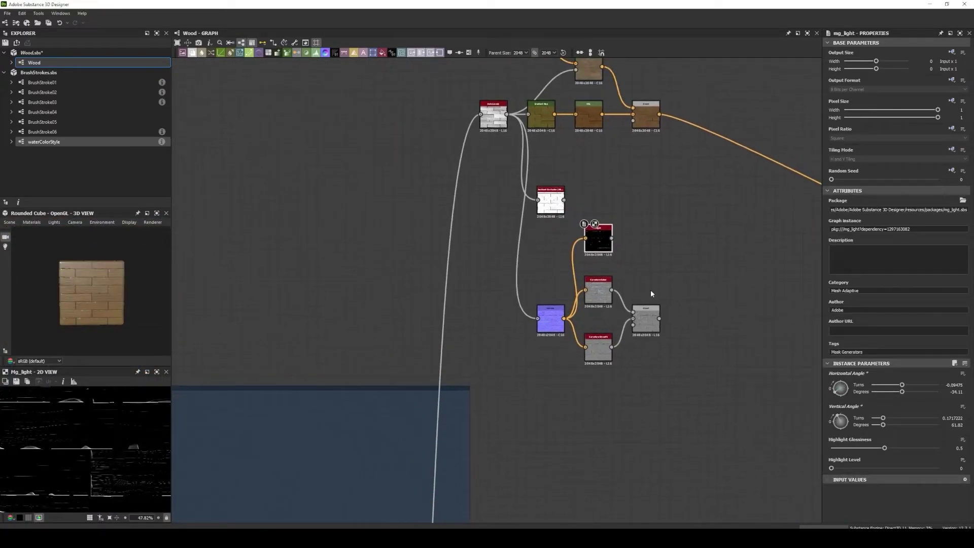
left_click_drag(840, 391, 842, 385)
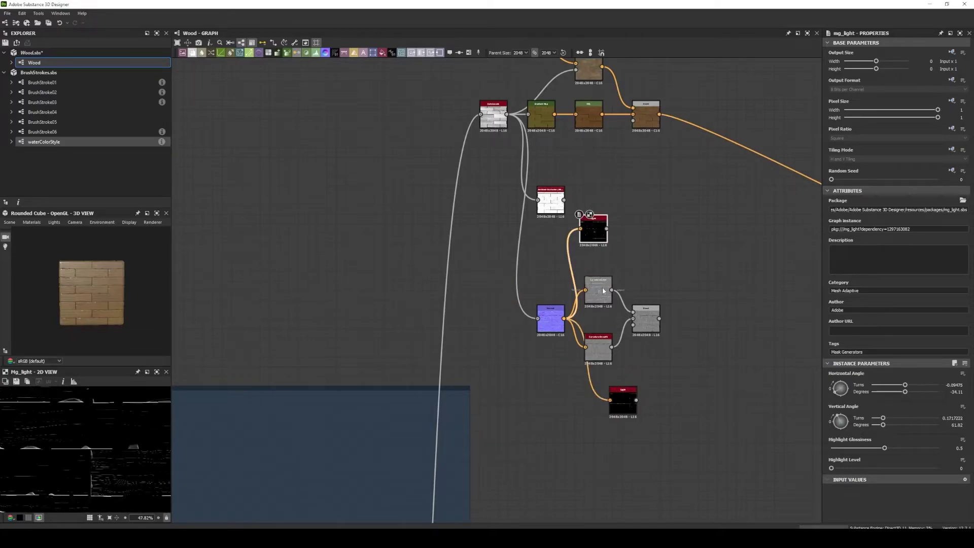
left_click_drag(840, 421, 837, 426)
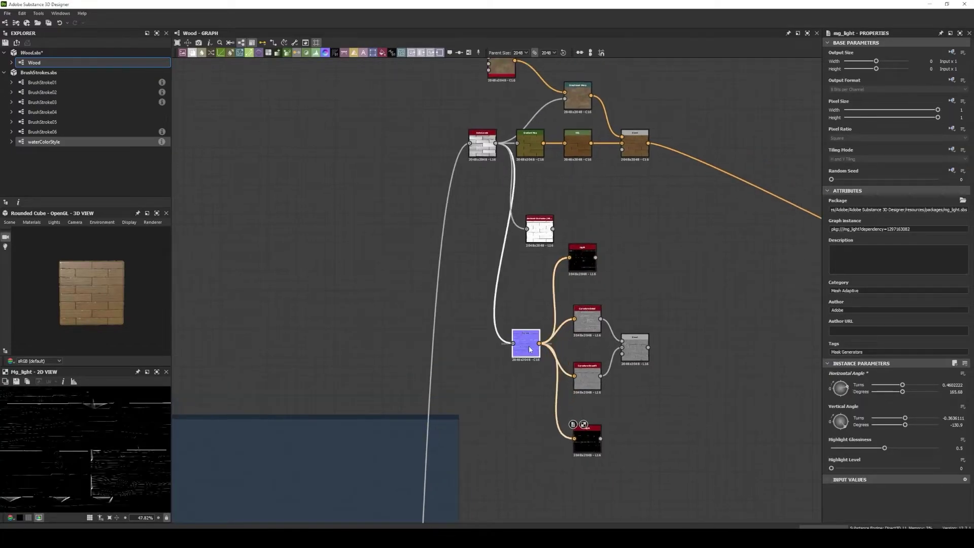
left_click_drag(614, 358, 710, 401)
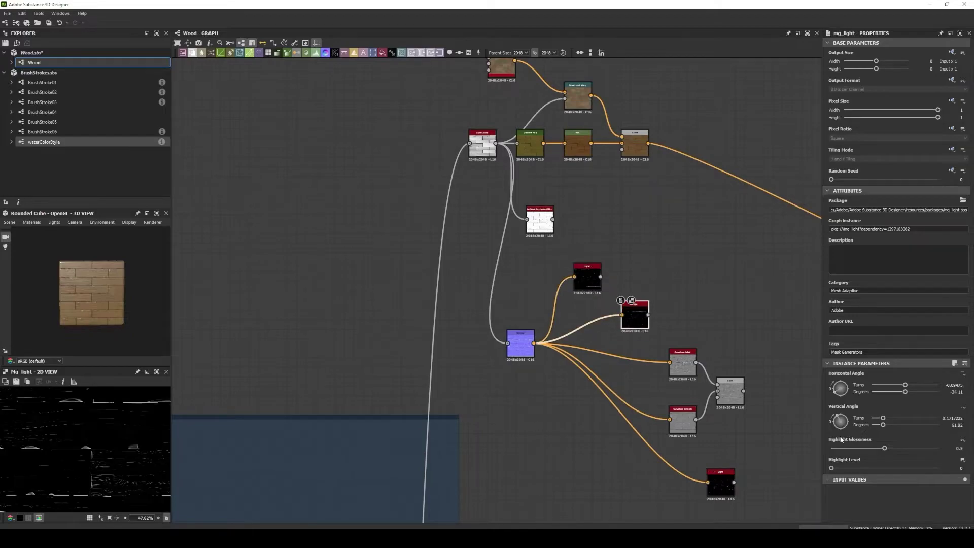
Step: Duplicate the light mask with new angles and blend two lights with Add (Linear Dodge)
scroll(121, 455, "down", 1)
key("ctrl+v")
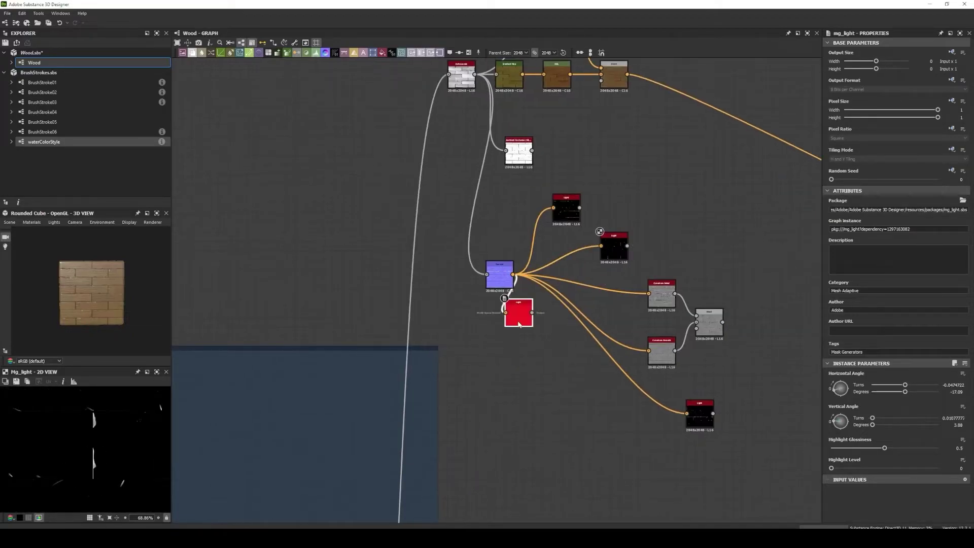
left_click_drag(515, 311, 700, 457)
left_click_drag(836, 427, 845, 386)
left_click(699, 459)
left_click_drag(840, 424, 846, 428)
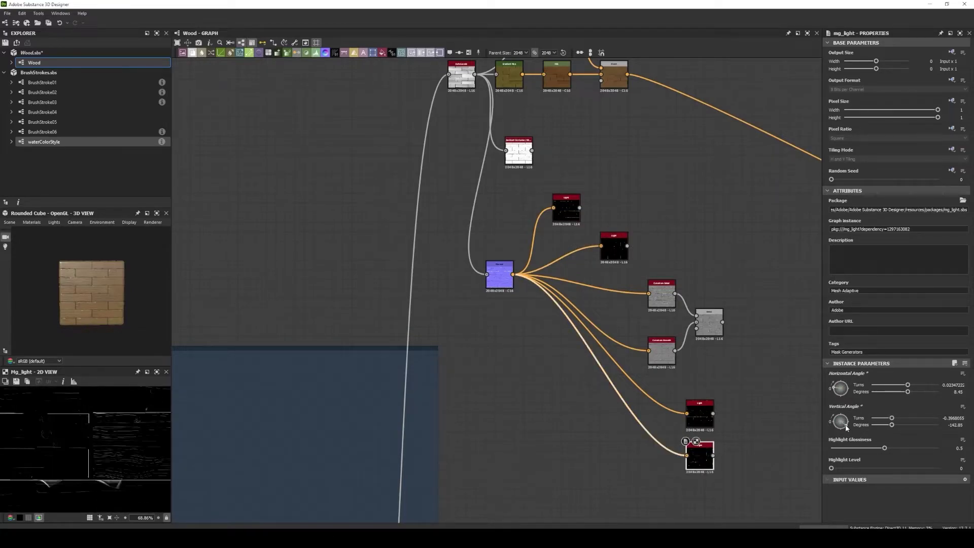
left_click_drag(613, 246, 572, 223)
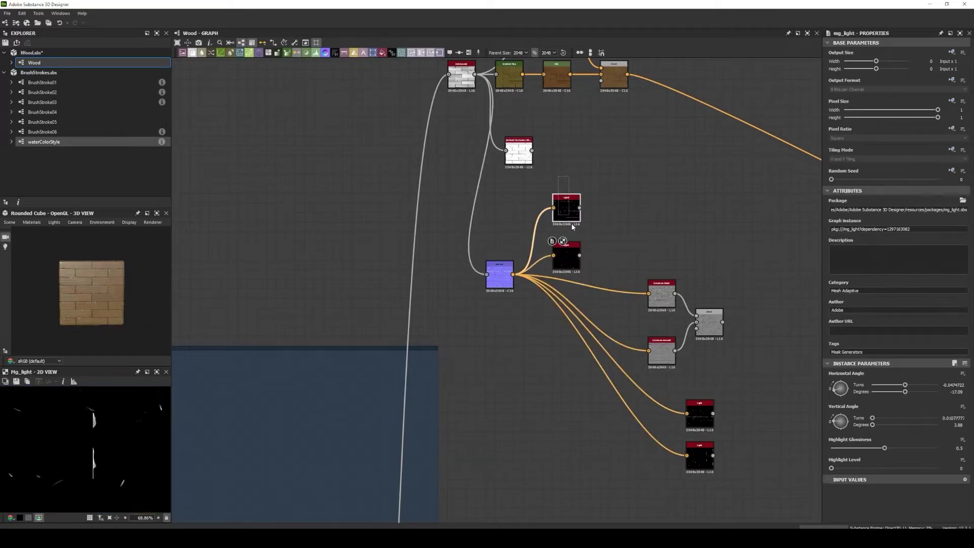
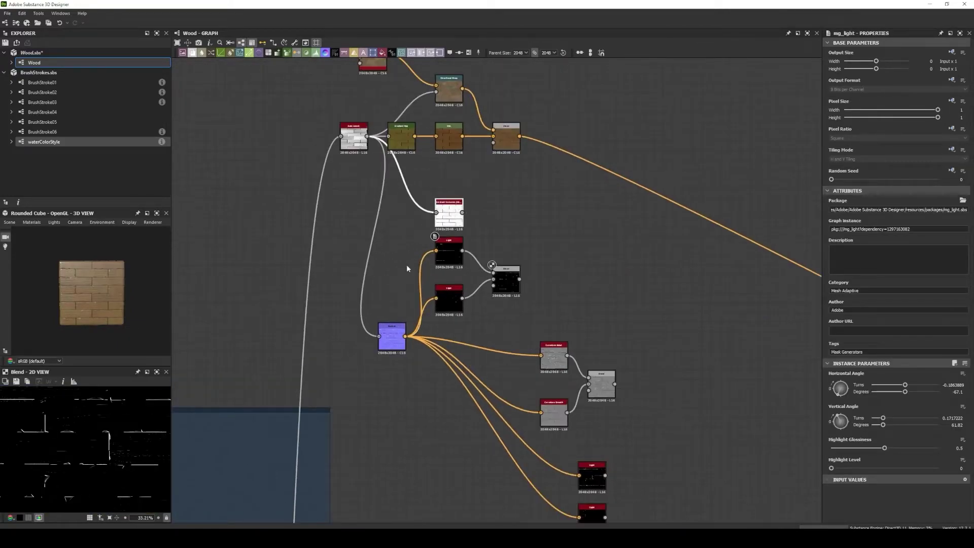
Step: Frame the upper wood colour node cluster and give the frame a brighter orange-brown colour
scroll(407, 264, "down", 2)
scroll(368, 83, "up", 4)
left_click_drag(368, 83, 539, 244)
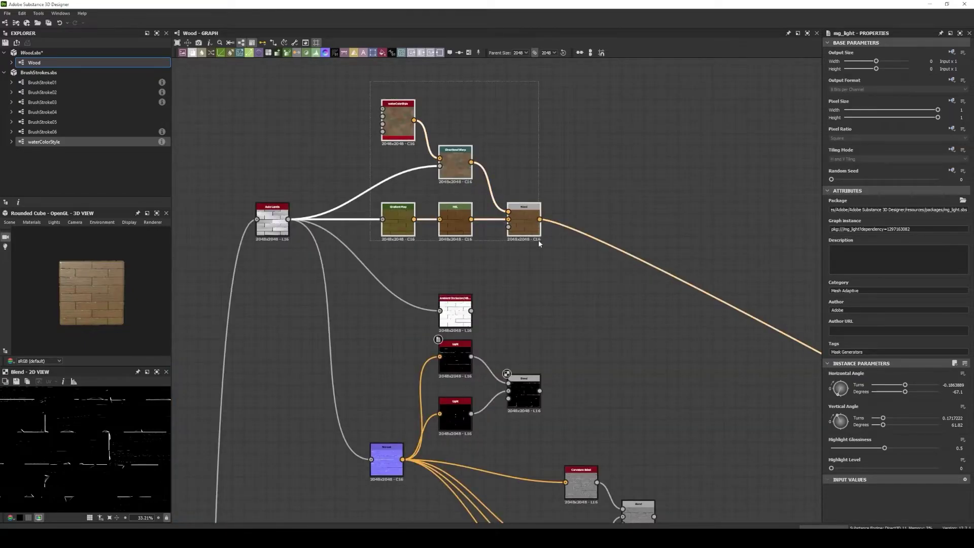
key("ctrl+f")
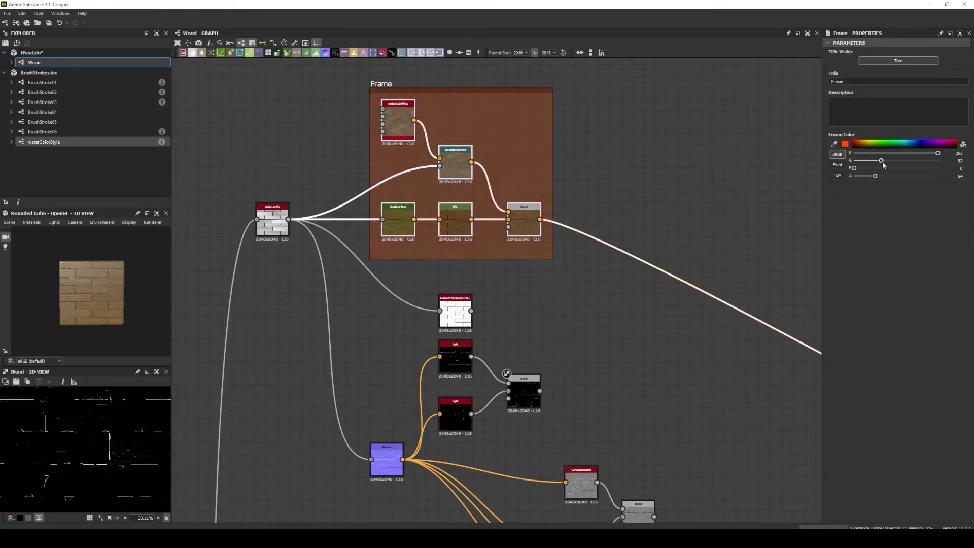
left_click_drag(884, 165, 899, 165)
Step: Rearrange the lower nodes: Ambient Occlusion left, Light and Blend right, Curvature up-left
scroll(488, 342, "down", 2)
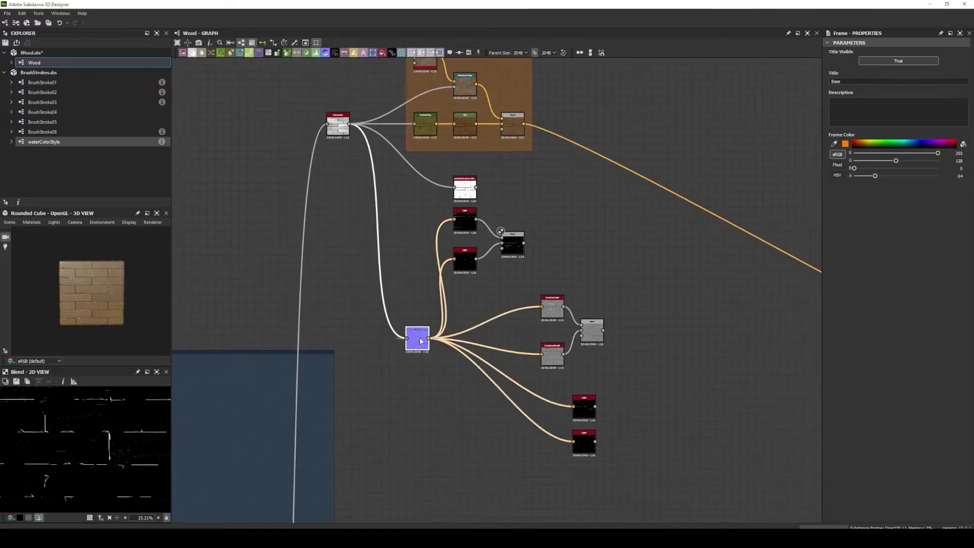
middle_click_drag(515, 285, 515, 242)
left_click_drag(552, 263, 544, 306)
left_click_drag(463, 149, 415, 164)
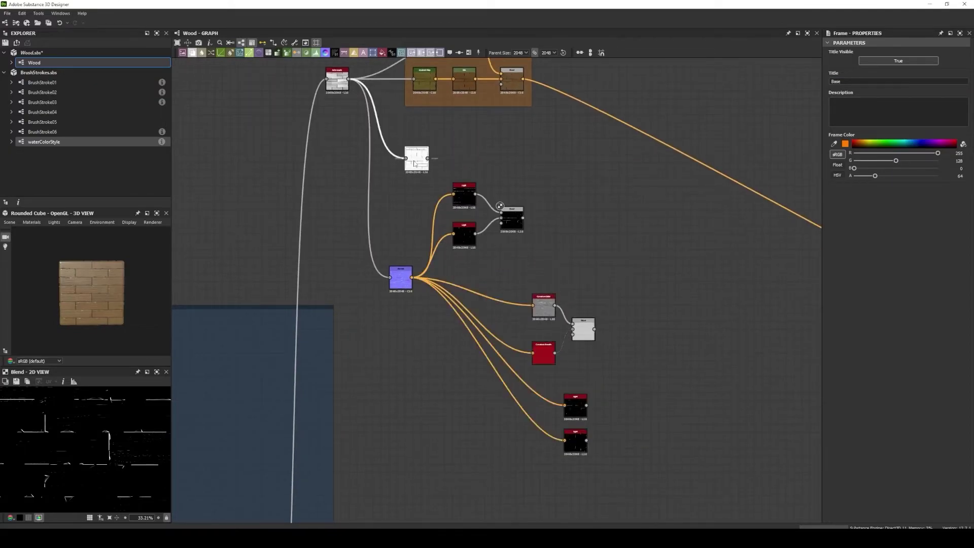
left_click_drag(464, 213, 509, 203)
left_click_drag(543, 304, 480, 253)
left_click_drag(509, 203, 574, 203)
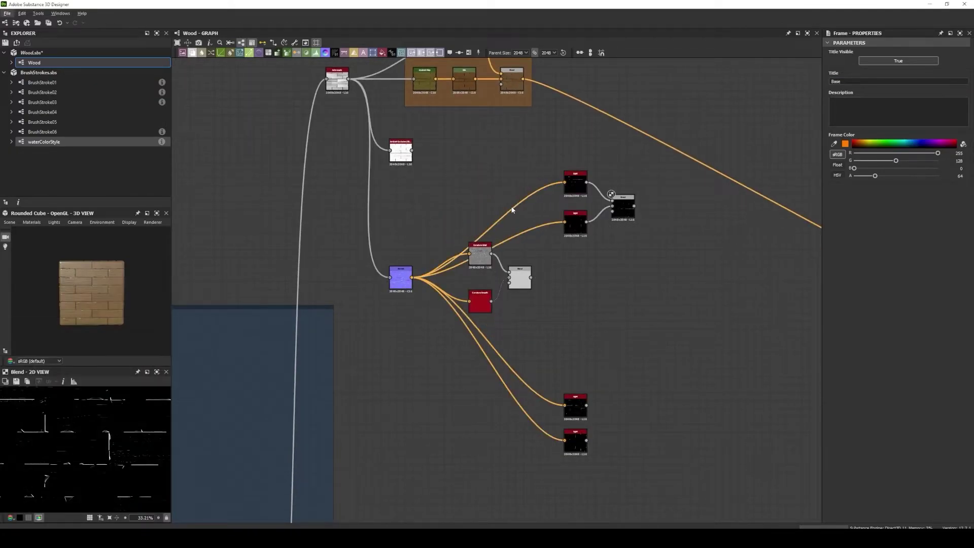
Step: Reroute a link with a dot, frame the shadow nodes in orange, and edit the frame title
double_click(465, 182)
key("ctrl+f")
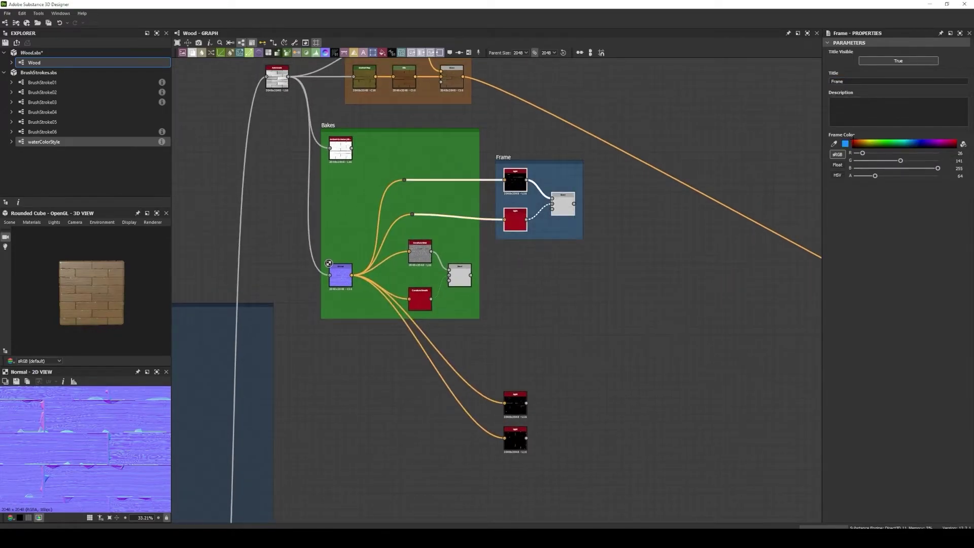
left_click(845, 143)
double_click(872, 82)
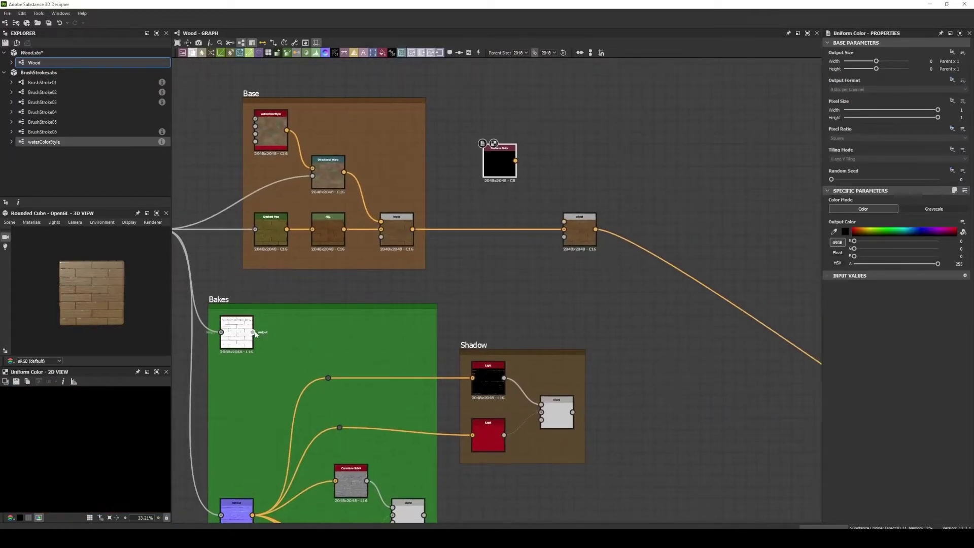
Step: Set the Uniform Color node's output colour to purple
double_click(575, 240)
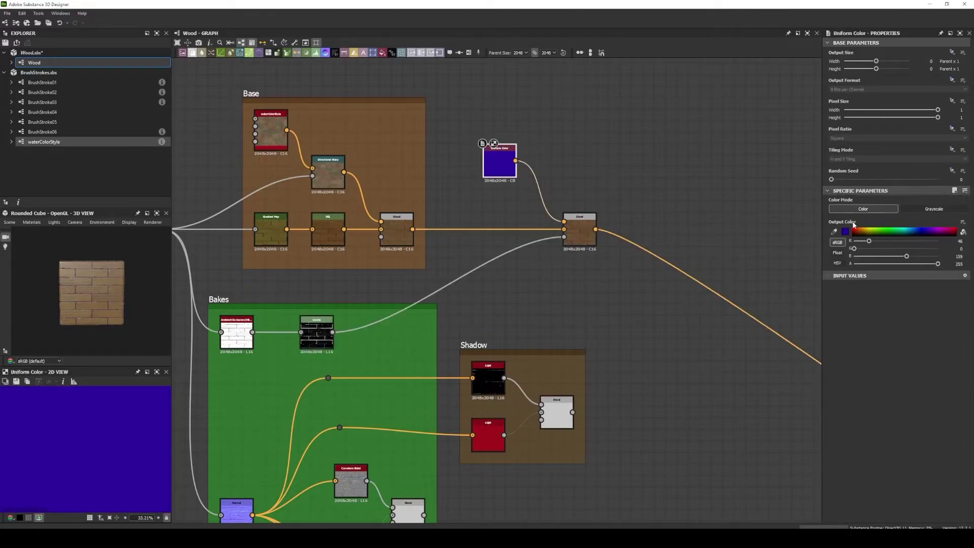
left_click(844, 231)
left_click(544, 471)
left_click(580, 241)
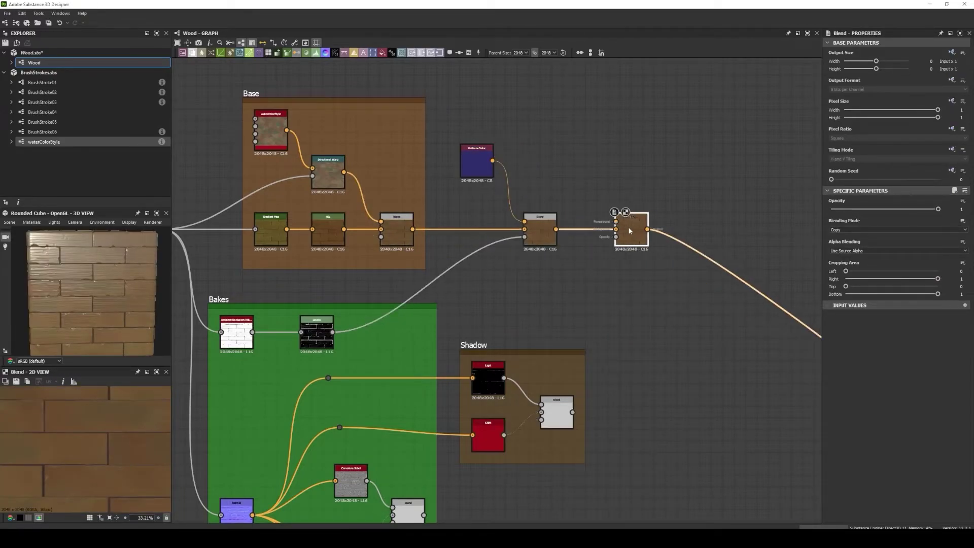
Step: Set the right-hand Blend to Multiply and feed the ambient occlusion output into it via a dot
right_click(553, 264)
left_click(583, 274)
left_click(898, 230)
left_click(846, 261)
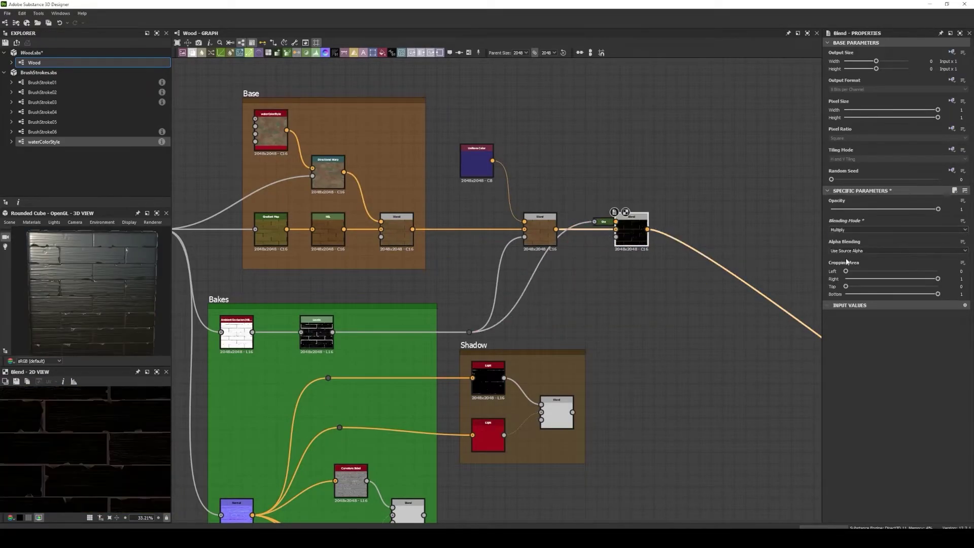
left_click_drag(479, 308, 477, 252)
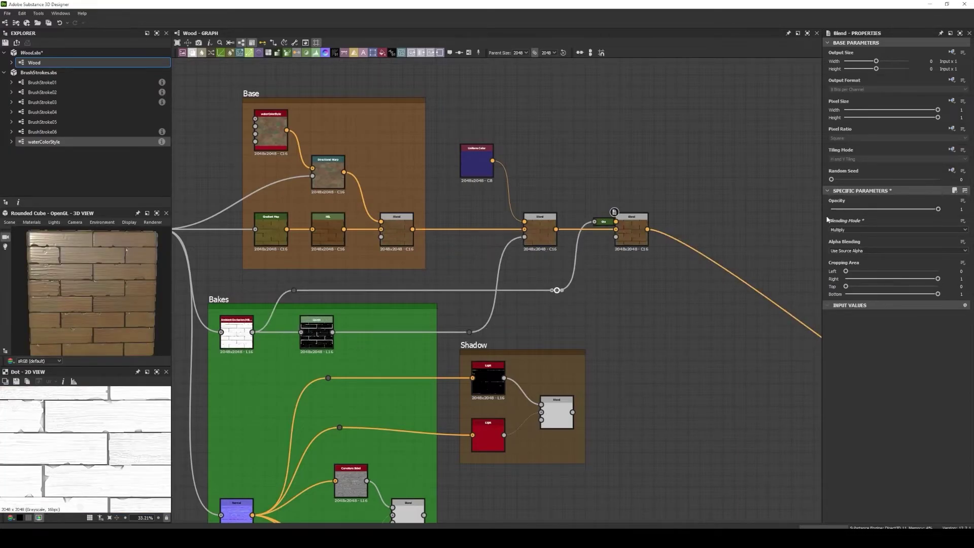
Step: Wrap both right-hand Blend nodes in a red frame and add the comment 'AO' inside it
left_click_drag(659, 200, 513, 258)
middle_click_drag(659, 293, 615, 321)
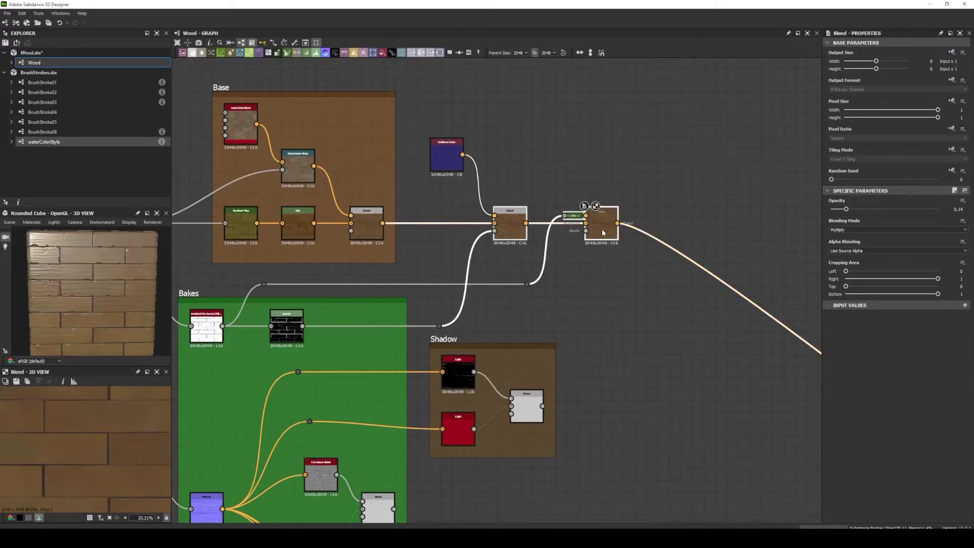
key("ctrl+f")
left_click(854, 143)
type("Blend Line")
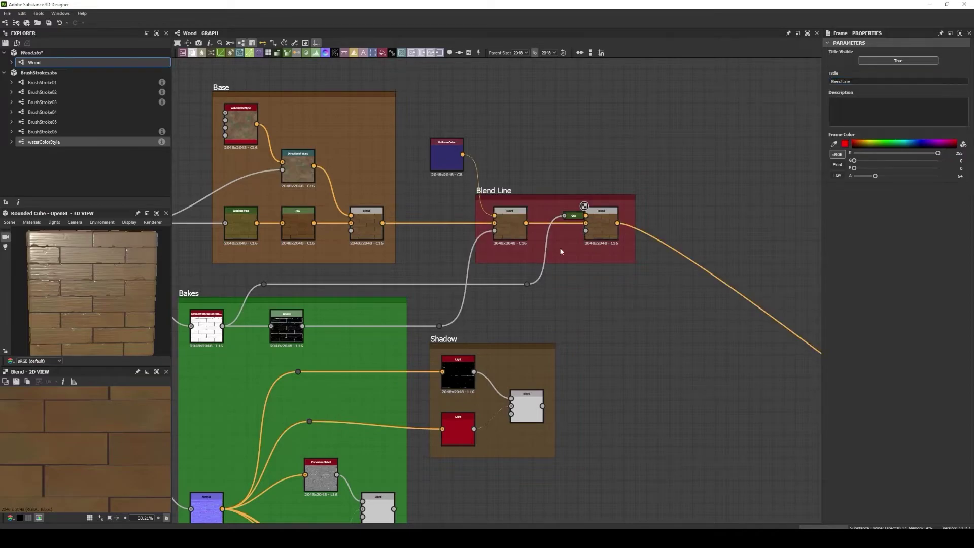
right_click(561, 251)
left_click(578, 263)
type("AO")
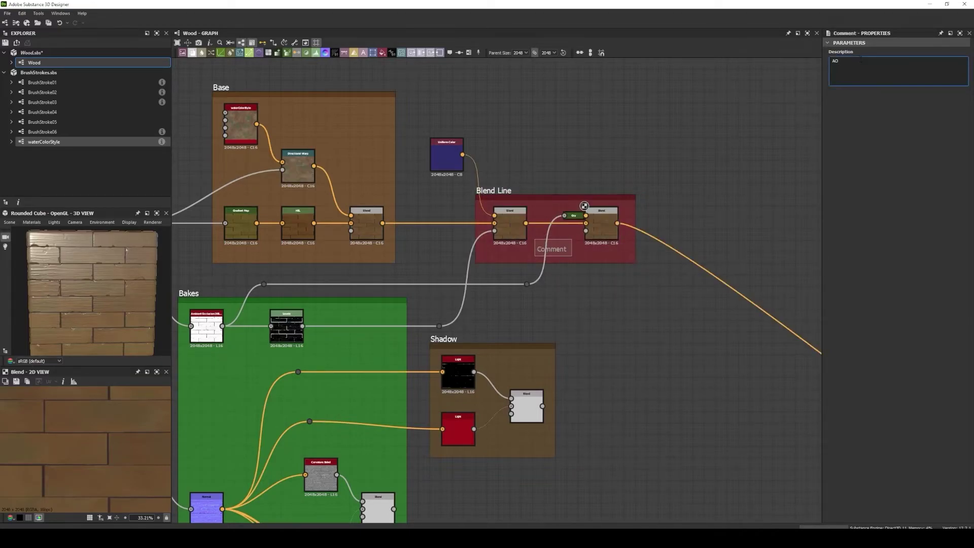
scroll(457, 254, "down", 2)
Step: Add a teal Uniform Color node feeding the shadow Blend
left_click(429, 284)
key("space")
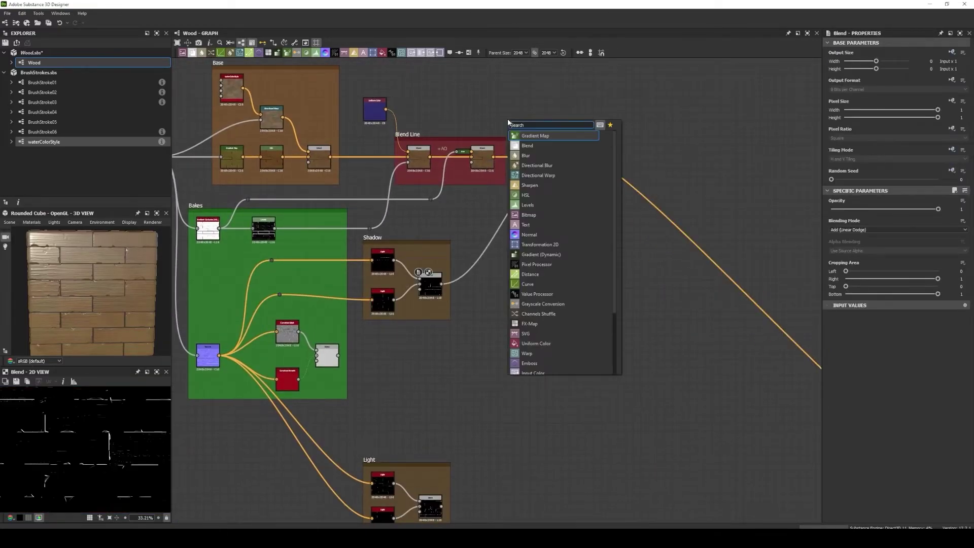
left_click(536, 343)
left_click_drag(537, 112, 562, 152)
left_click(526, 113)
left_click(845, 232)
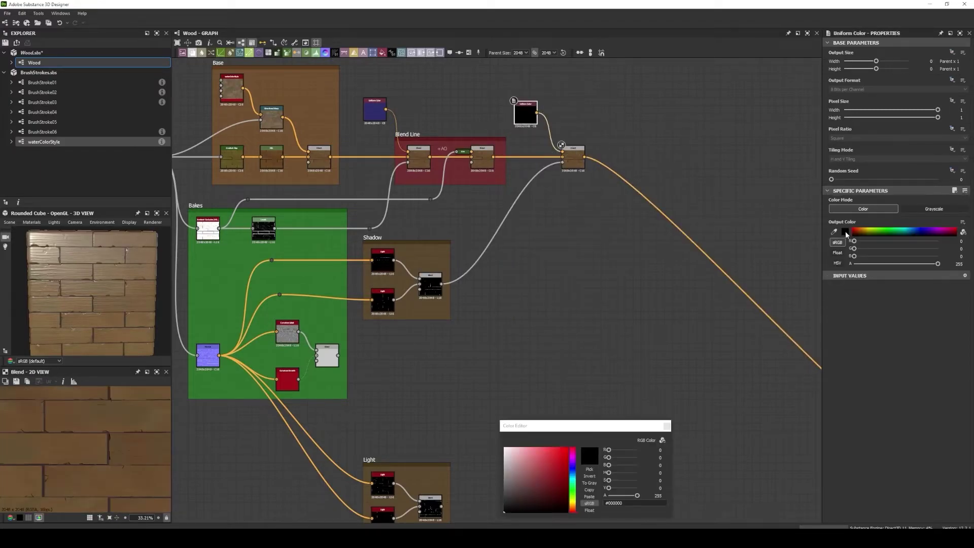
left_click(573, 158)
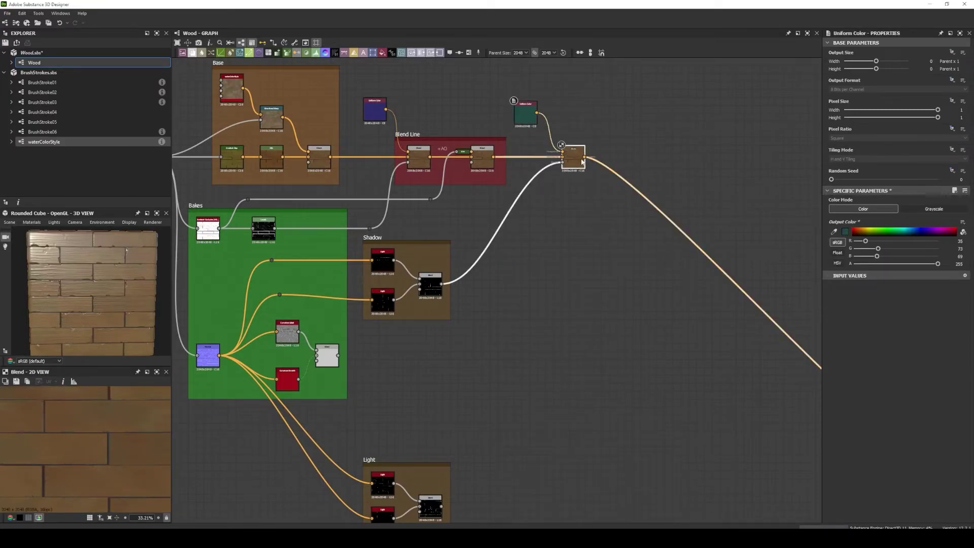
Step: Widen the Blend Line frame, add a '+Shadow' comment, and chain another Blend after it
left_click_drag(503, 152, 817, 152)
right_click(574, 165)
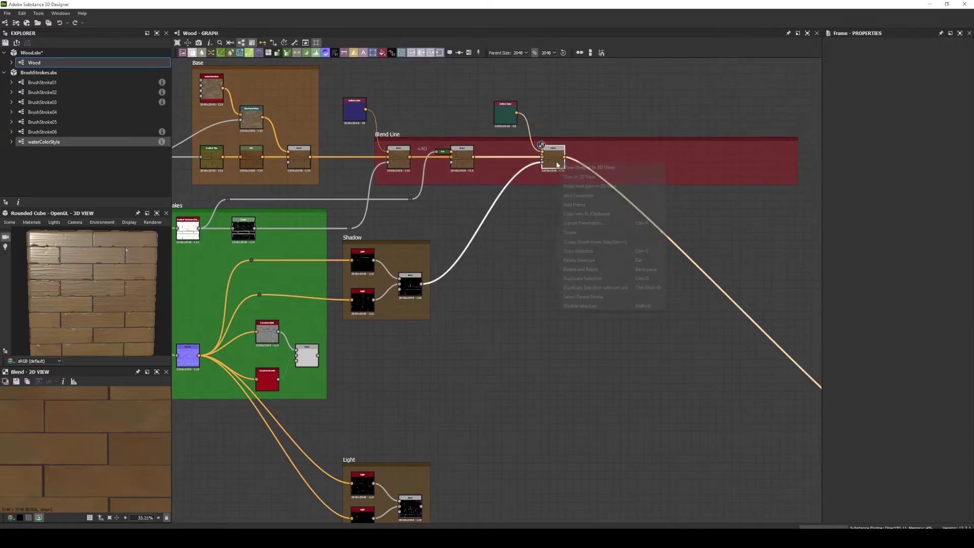
left_click(588, 187)
type("+Shadow")
mouse_move(461, 380)
middle_mouse_down()
mouse_move(462, 306)
mouse_move(415, 387)
middle_mouse_up()
key("space")
left_click(558, 193)
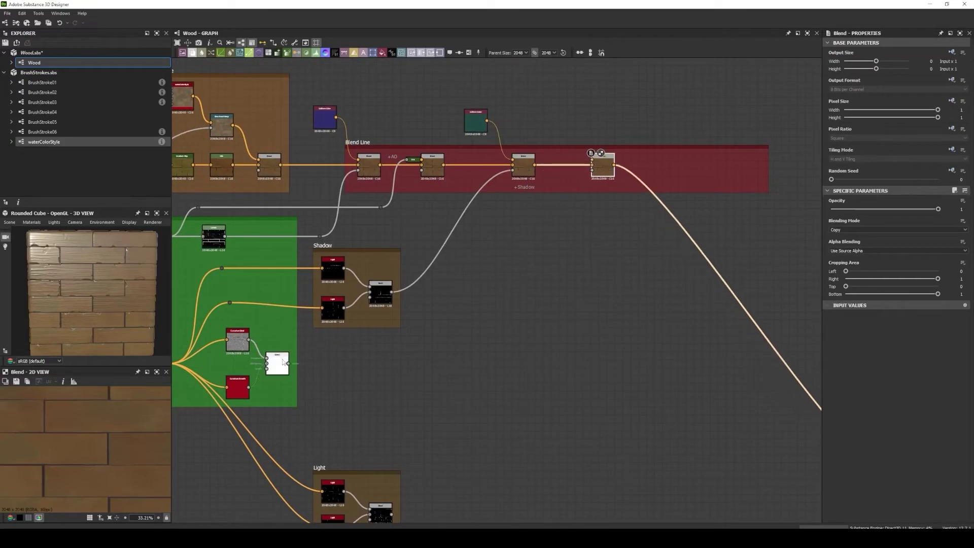
Step: Add a Levels node after the grey curvature Blend, raising black and lowering white input levels
left_click(276, 363)
key("space")
left_click(421, 309)
left_click_drag(836, 222, 853, 221)
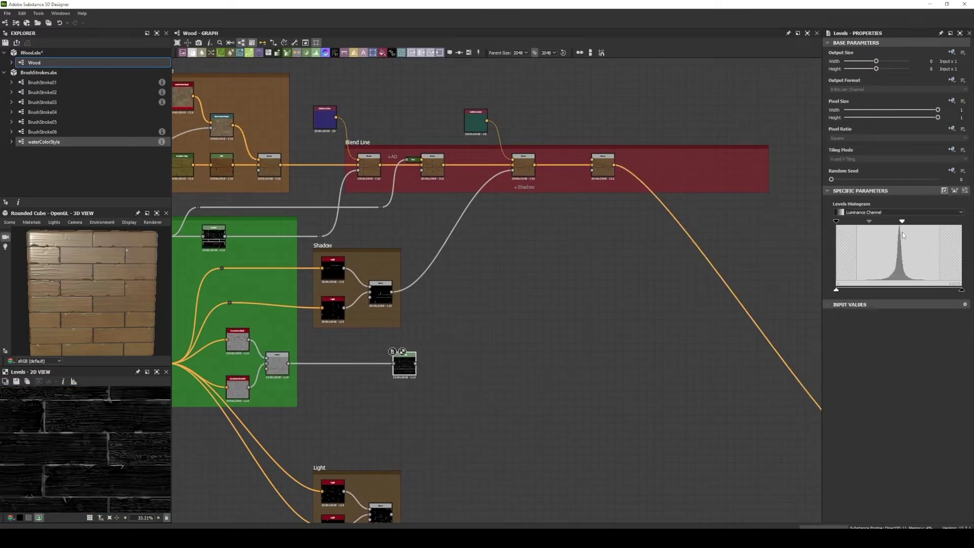
left_click_drag(961, 222, 897, 221)
Step: Duplicate the teal colour node as a tan colour wired into the last Blend
left_click(475, 120)
key("ctrl+c")
key("ctrl+v")
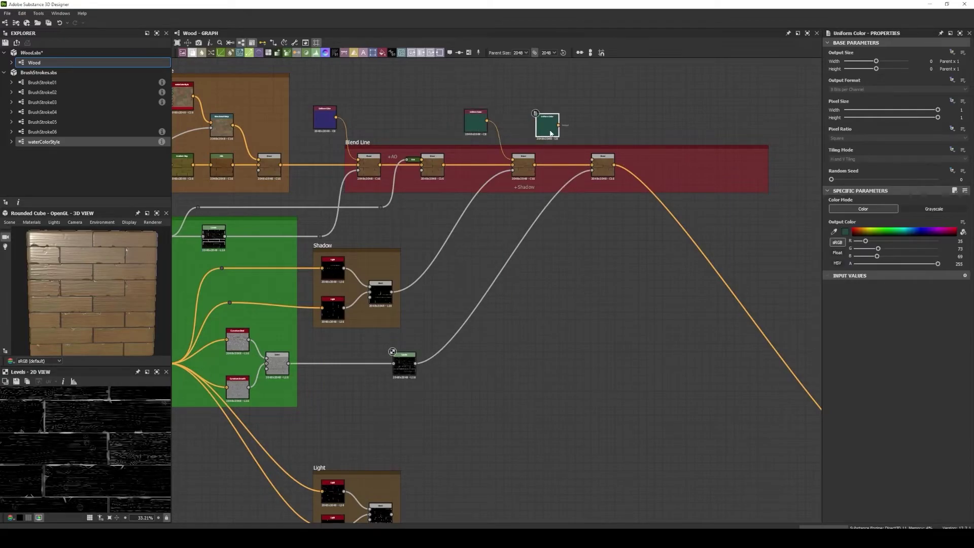
left_click_drag(548, 117, 547, 109)
left_click_drag(558, 109, 592, 154)
left_click(834, 232)
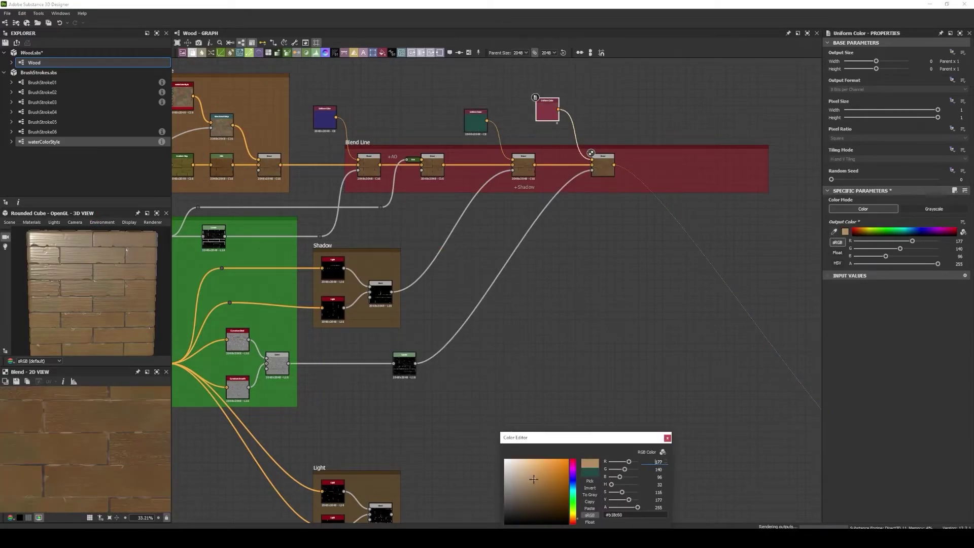
left_click(667, 437)
left_click(602, 164)
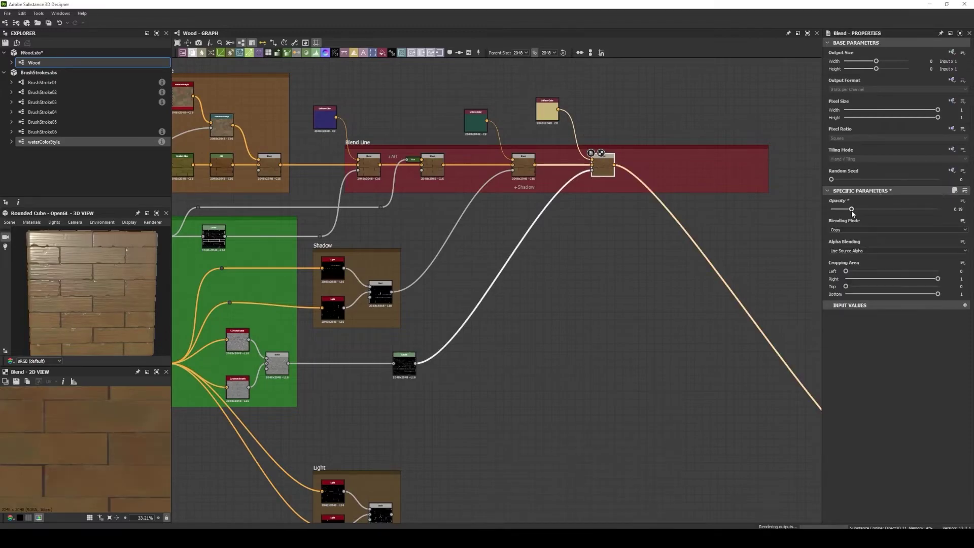
middle_click_drag(550, 175, 516, 112)
scroll(515, 112, "down", 2)
Step: Save Wood.sbs and add a Gradient Map fed by curvature, with a dot on the curvature wire
scroll(558, 147, "up", 2)
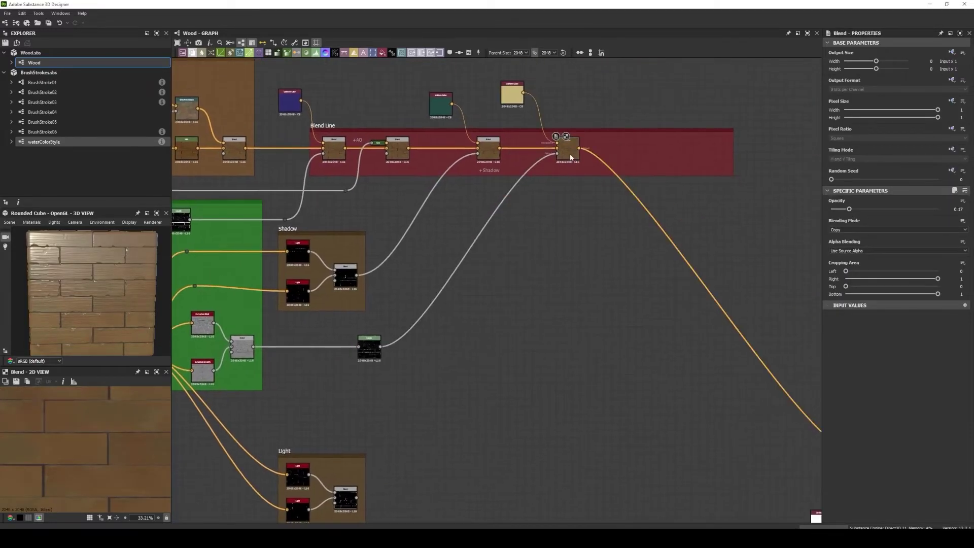
key("ctrl+s")
mouse_move(255, 350)
left_mouse_down()
mouse_move(463, 219)
mouse_move(626, 155)
left_mouse_up()
left_click(487, 314)
double_click(307, 331)
scroll(634, 152, "up", 2)
Step: Set the last Blend to Soft Light at about 0.38 opacity
left_click(594, 206)
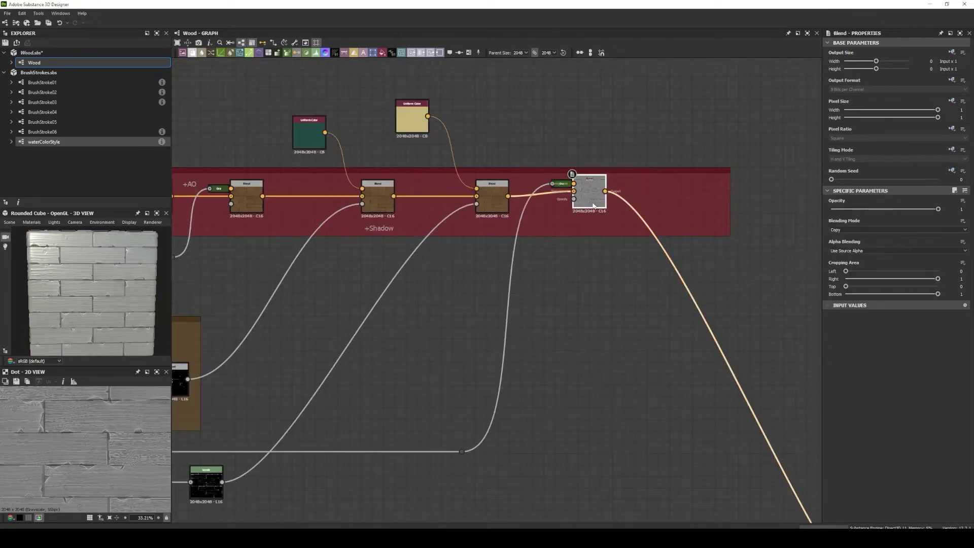
left_click(840, 280)
left_click(871, 209)
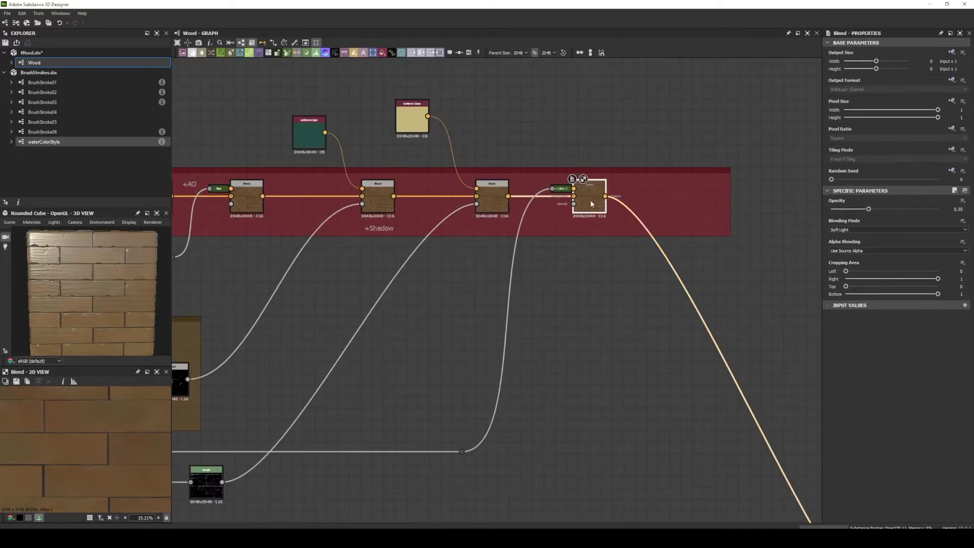
scroll(591, 203, "down", 1)
middle_click_drag(572, 290, 797, 279)
Step: Switch the first Blend in the Blend Line to Multiply with slightly higher opacity
left_click(299, 222)
left_click(482, 143)
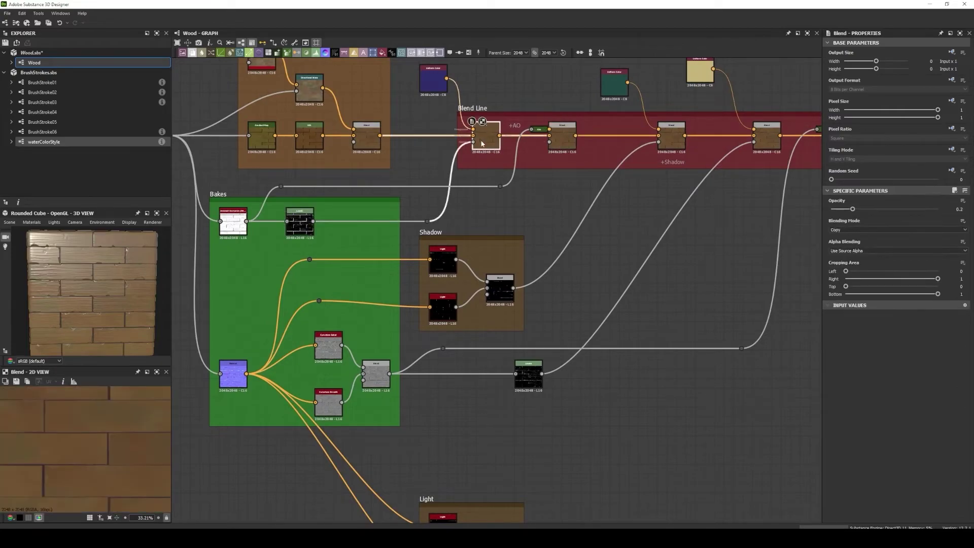
left_click(897, 229)
left_click(842, 249)
left_click_drag(852, 209, 859, 209)
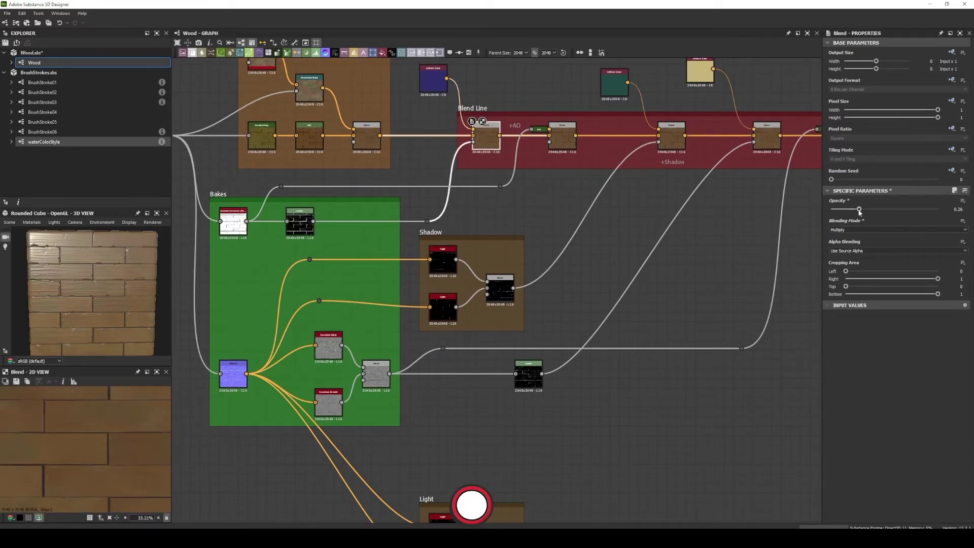
Step: Set the third Blend to Multiply and adjust its opacity
left_click(562, 142)
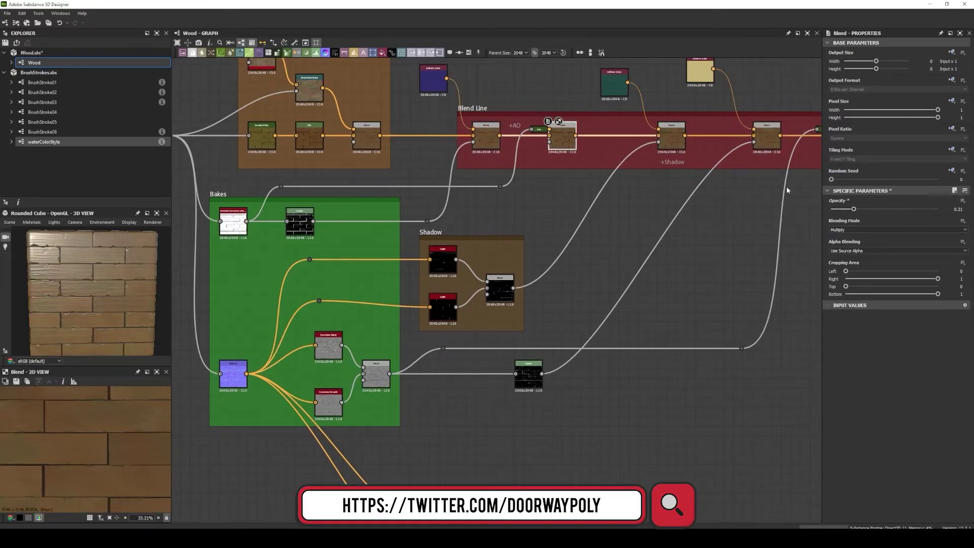
left_click(671, 141)
left_click(897, 230)
left_click(842, 249)
left_click_drag(852, 209, 881, 209)
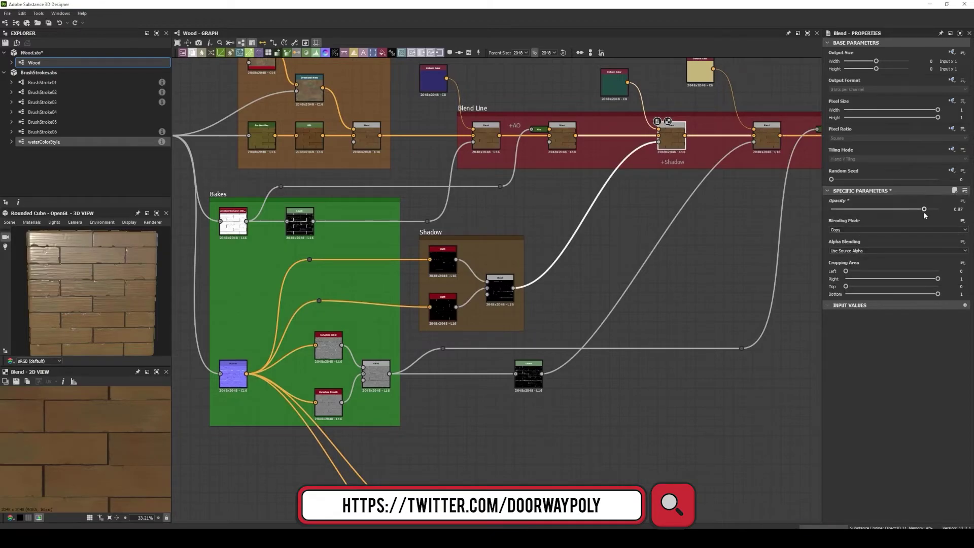
middle_click_drag(562, 293, 402, 308)
Step: Reduce the fourth Blend's opacity to about 0.17 and inspect the yellow Uniform Color node
left_click(606, 151)
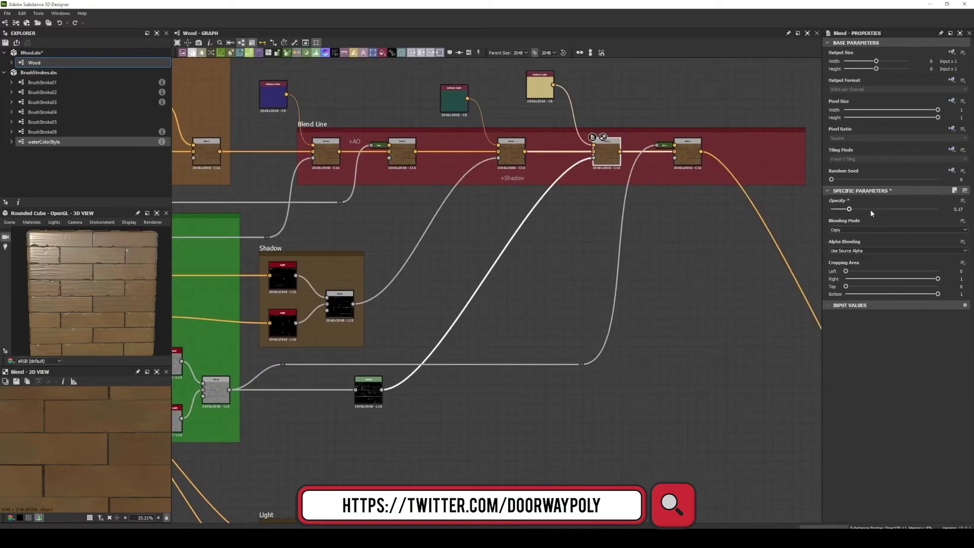
left_click_drag(861, 210, 848, 209)
left_click(896, 230)
scroll(577, 201, "down", 4)
left_click(502, 131)
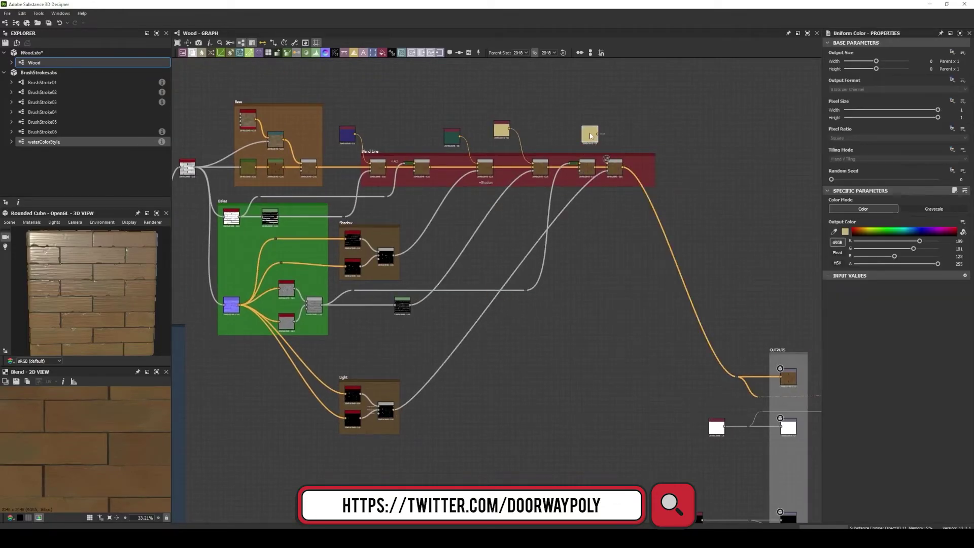
scroll(502, 131, "up", 5)
Step: Set the last Blend in the chain to Screen blending mode
left_click(643, 216)
left_click(896, 230)
left_click(858, 262)
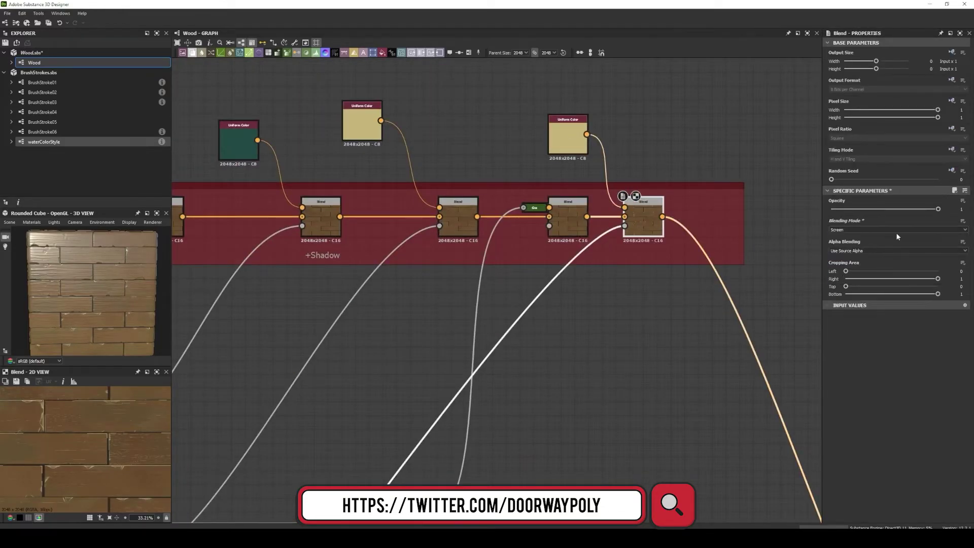
scroll(639, 256, "down", 3)
scroll(549, 425, "down", 2)
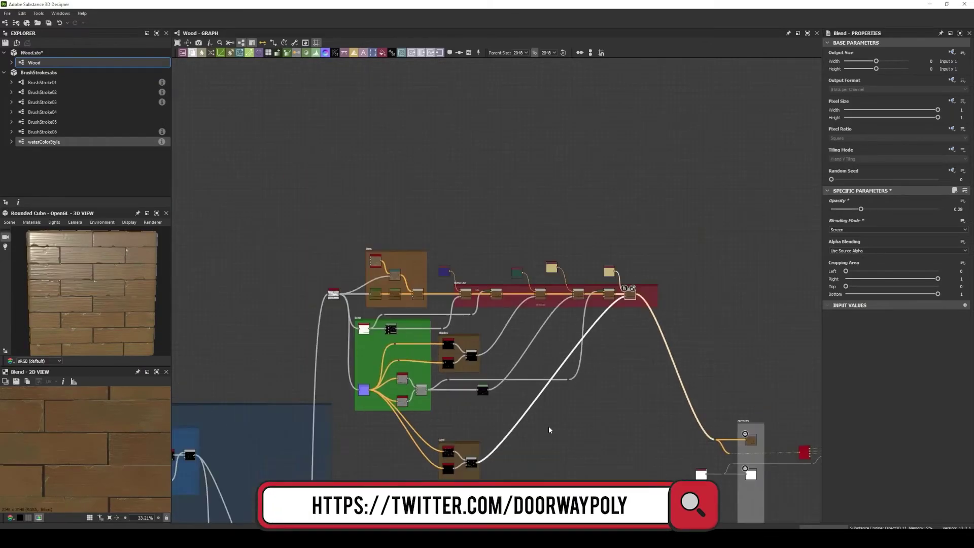
scroll(654, 460, "up", 4)
left_click(653, 460)
mouse_move(232, 363)
middle_mouse_down()
mouse_move(318, 352)
mouse_move(511, 369)
middle_mouse_up()
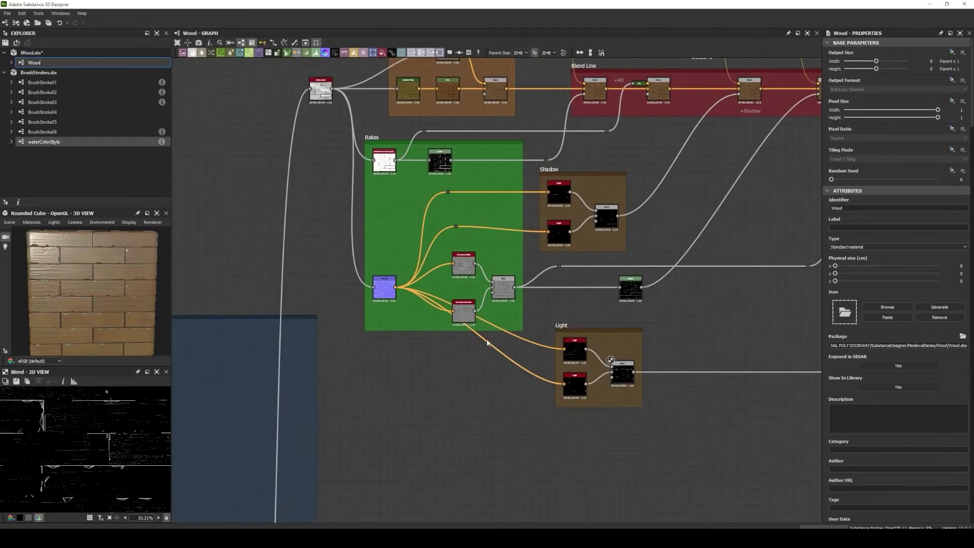
Step: Preview the Normal node and recolour the Shadow and Light frames purple
double_click(382, 285)
scroll(476, 326, "up", 2)
middle_click_drag(435, 130, 451, 208)
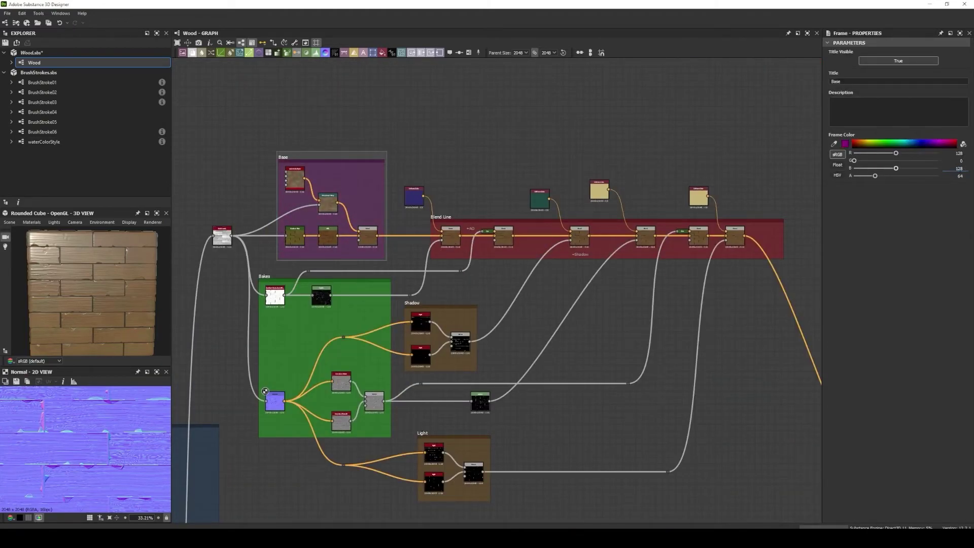
left_click(412, 303)
left_click(845, 143)
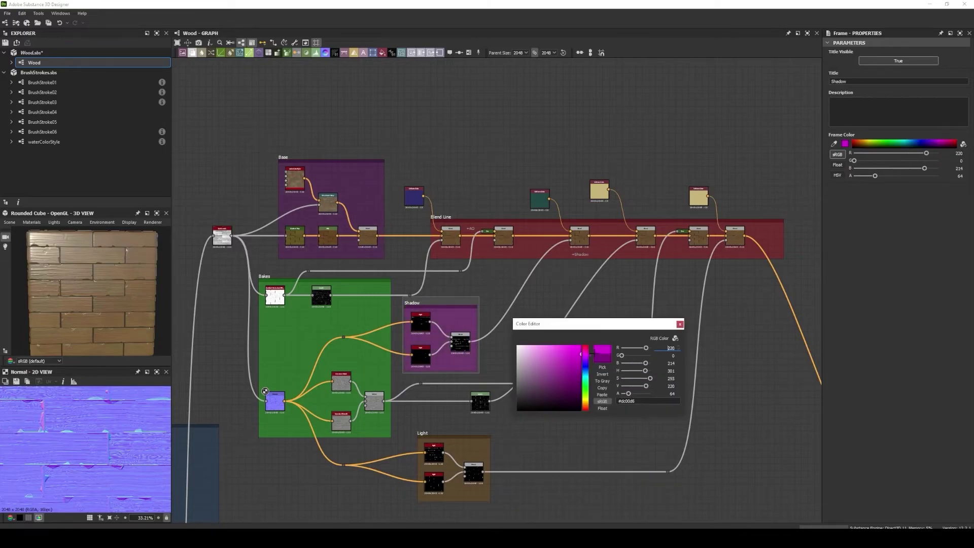
left_click(680, 323)
Step: Recolour the Base frame purple
left_click(283, 156)
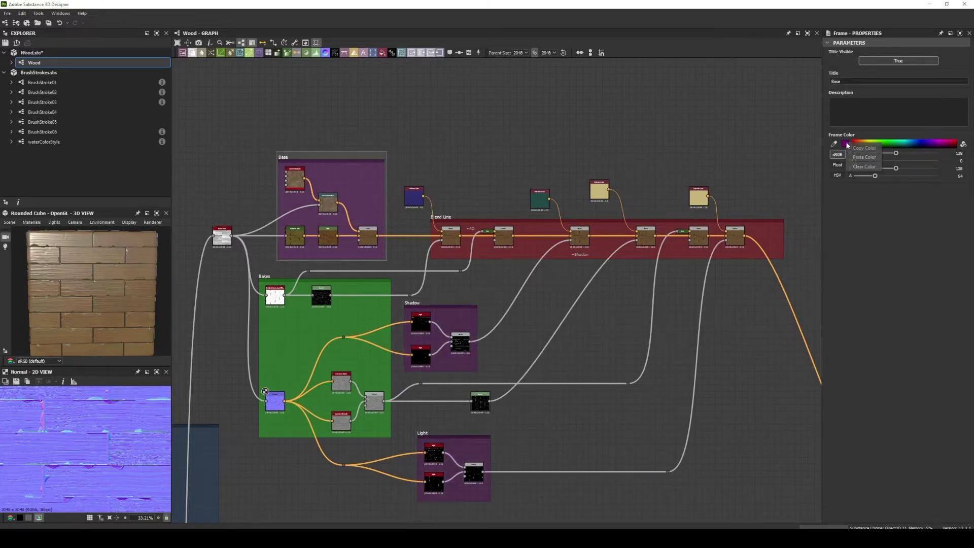
left_click(845, 144)
left_click(568, 358)
scroll(674, 239, "down", 2)
Step: Enclose all colour chain nodes in a new purple Color Map frame
left_click_drag(405, 172, 707, 341)
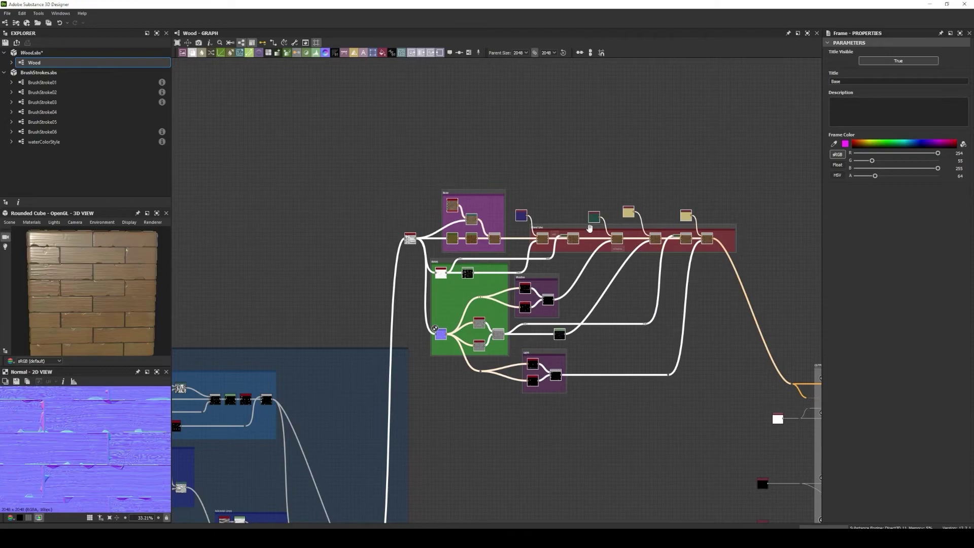
right_click(589, 228)
left_click(563, 261)
left_click(604, 373)
left_click(431, 193)
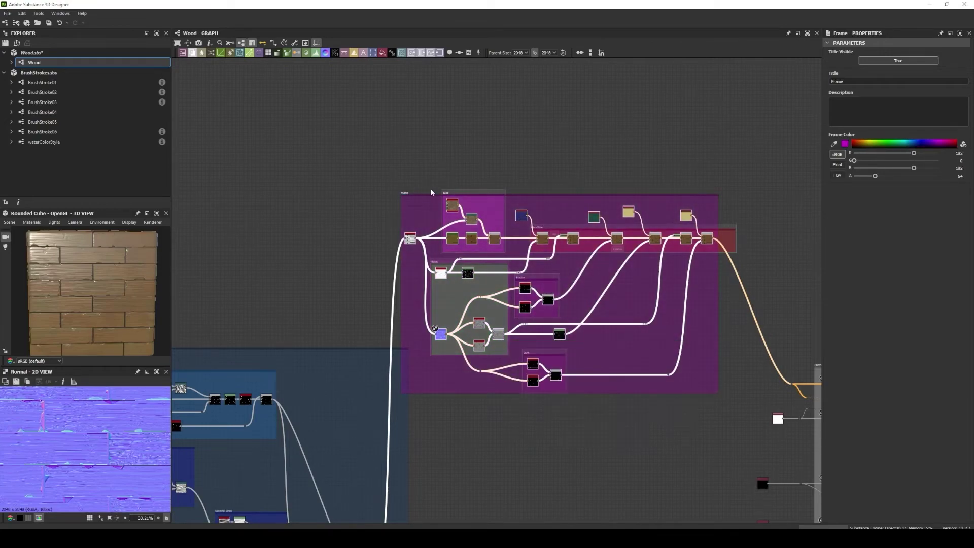
scroll(432, 193, "up", 3)
middle_click_drag(508, 203, 355, 193)
scroll(596, 202, "up", 3)
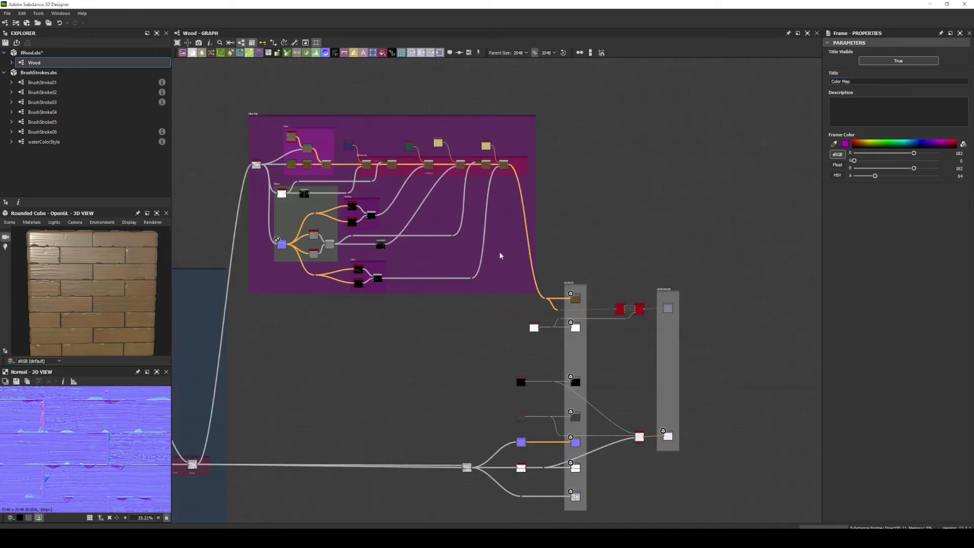
scroll(499, 255, "up", 3)
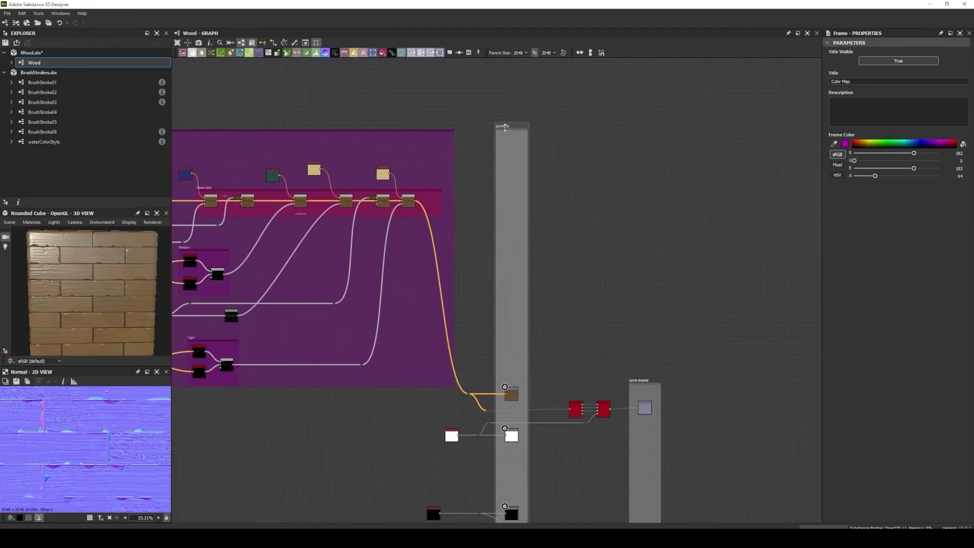
Step: Move the output nodes up beside the colour frame
left_click_drag(464, 377, 660, 446)
left_click(469, 446)
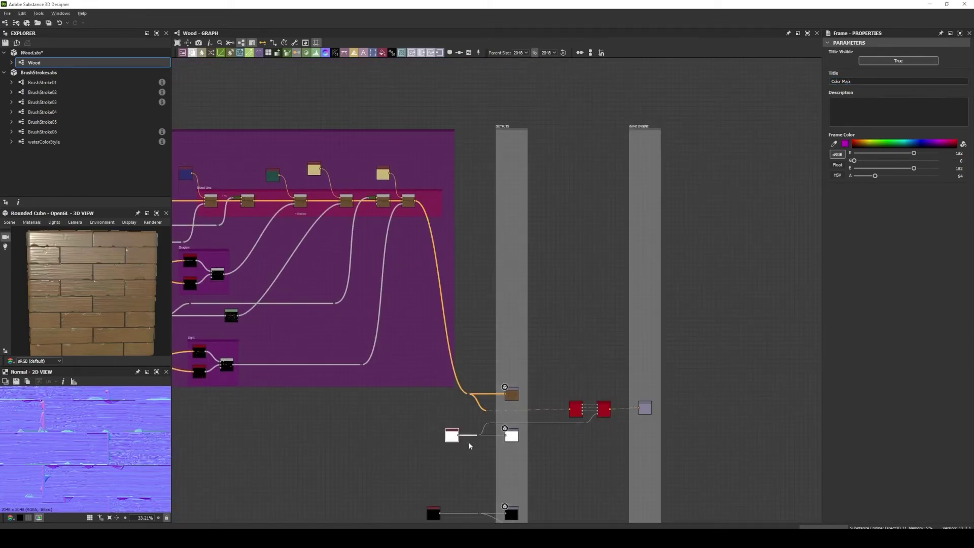
left_click_drag(509, 395, 509, 202)
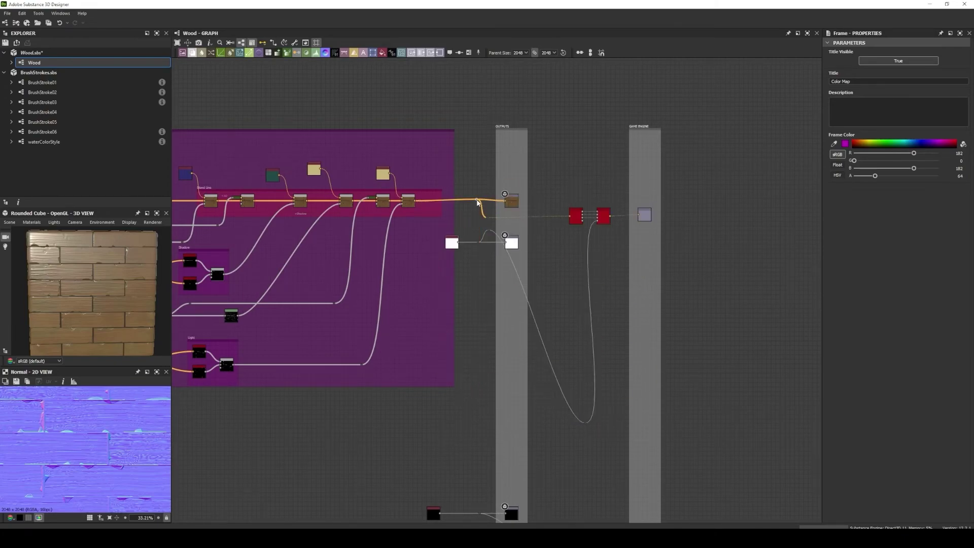
scroll(508, 237, "up", 3)
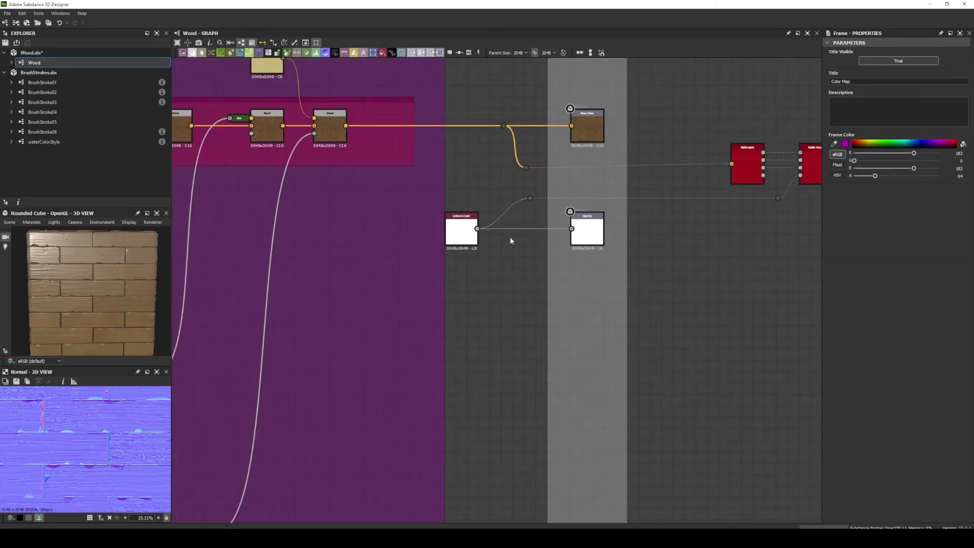
scroll(510, 236, "down", 5)
scroll(455, 350, "up", 2)
Step: Add a Grayscale Conversion and a Levels node from the white Bakes, feeding a Blend
key("space")
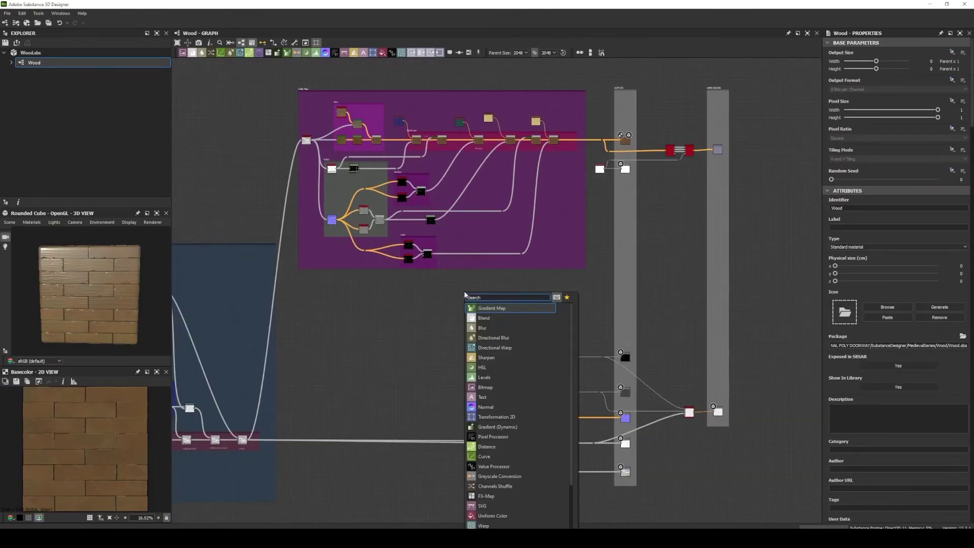
type("gray")
key("Return")
mouse_move(377, 402)
left_mouse_down()
mouse_move(387, 391)
mouse_move(470, 384)
left_mouse_up()
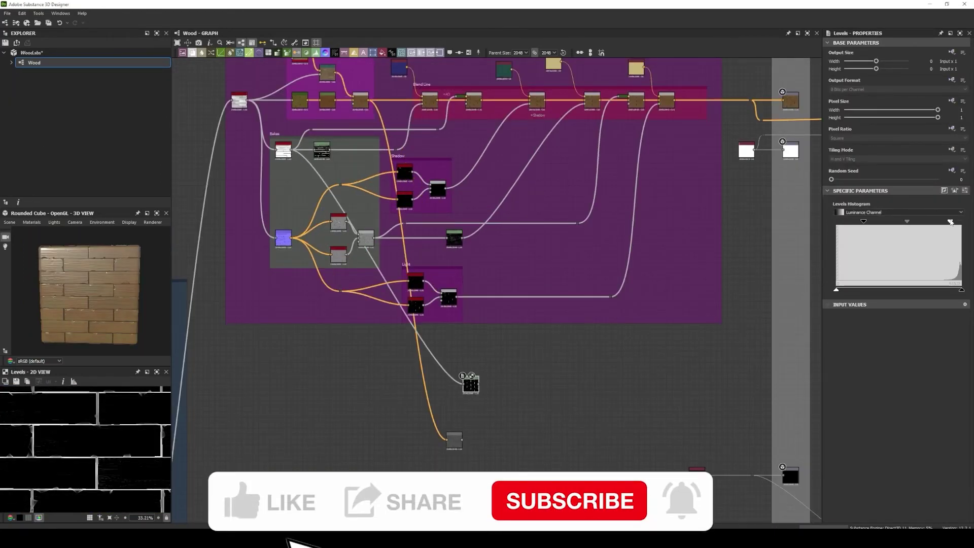
scroll(436, 477, "up", 2)
left_click_drag(544, 391, 520, 391)
left_click_drag(480, 357, 507, 380)
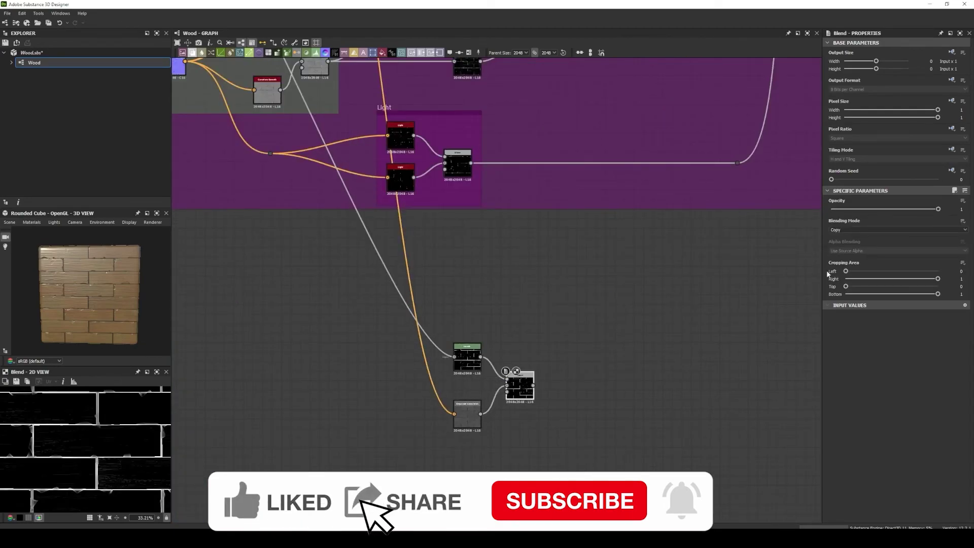
Step: Set that Blend's mode and opacity, then add a brightening Levels after it
left_click(898, 230)
left_click_drag(938, 209, 925, 209)
left_click_drag(533, 385, 569, 386)
left_click(608, 355)
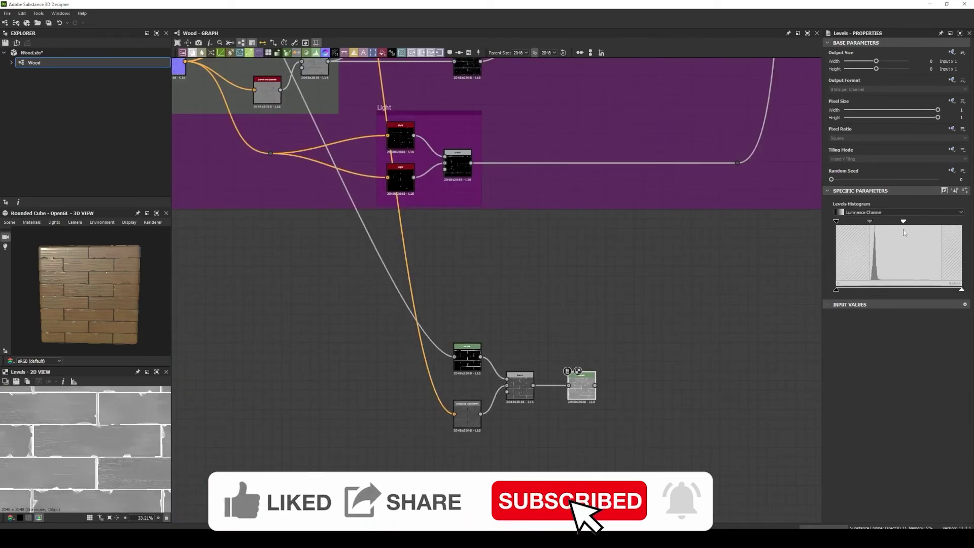
mouse_move(302, 75)
middle_mouse_down()
mouse_move(439, 220)
mouse_move(296, 103)
middle_mouse_up()
Step: Add a Screen Blend after the Levels with its opacity lowered to 0.24
left_click_drag(589, 412, 611, 409)
left_click(609, 330)
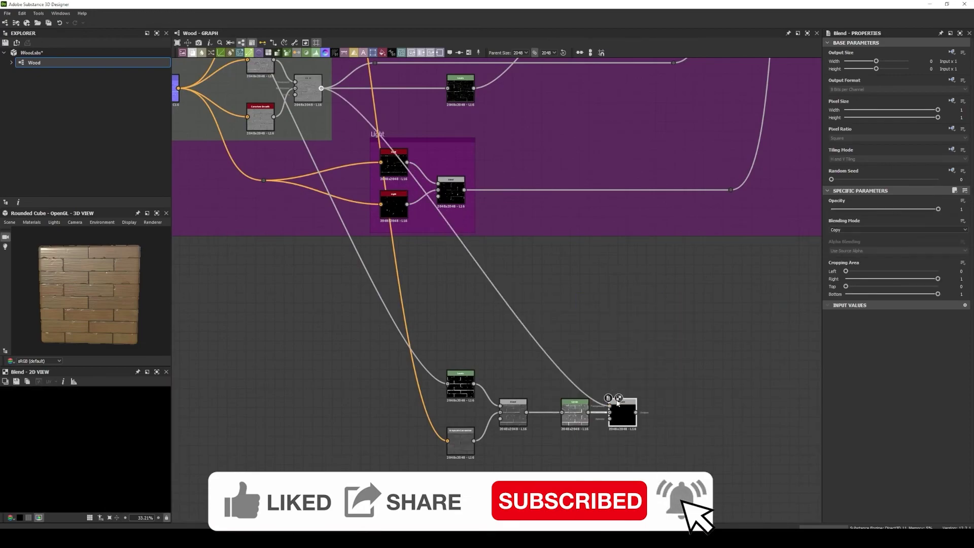
left_click(898, 230)
left_click(844, 256)
left_click(868, 230)
left_click(868, 250)
left_click(847, 230)
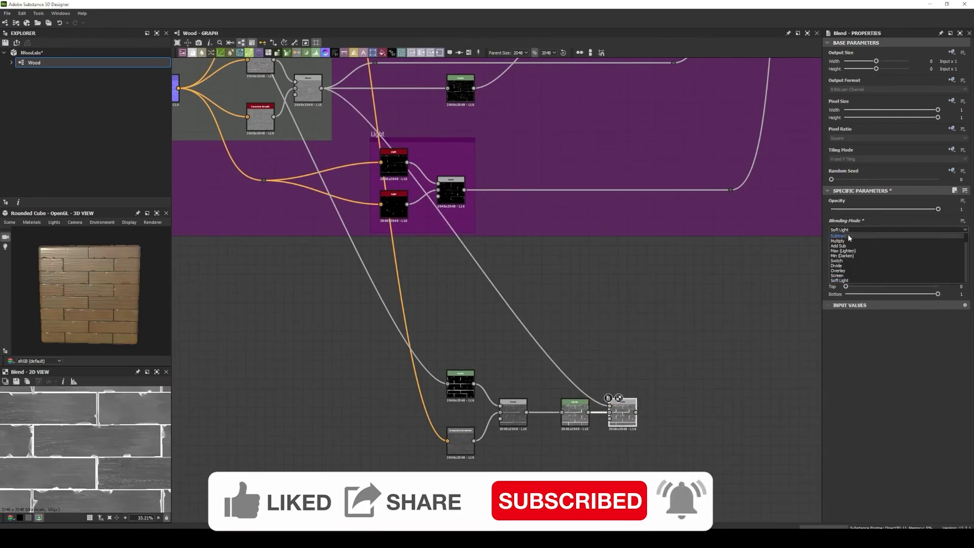
left_click(865, 230)
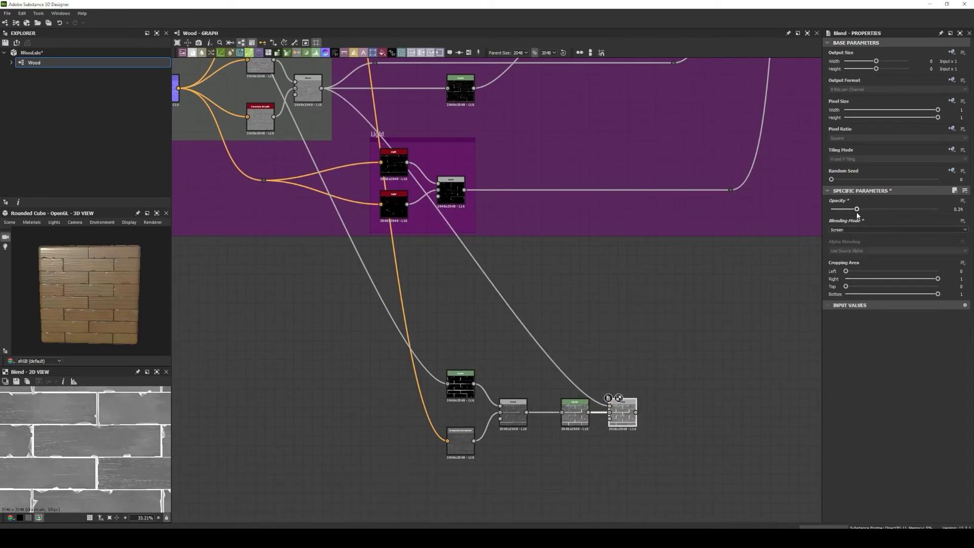
Step: Add another Blend after it set to Soft Light
left_click_drag(636, 412, 670, 412)
mouse_move(609, 405)
left_mouse_down()
mouse_move(666, 397)
mouse_move(658, 404)
left_mouse_up()
left_click(898, 229)
left_click(853, 279)
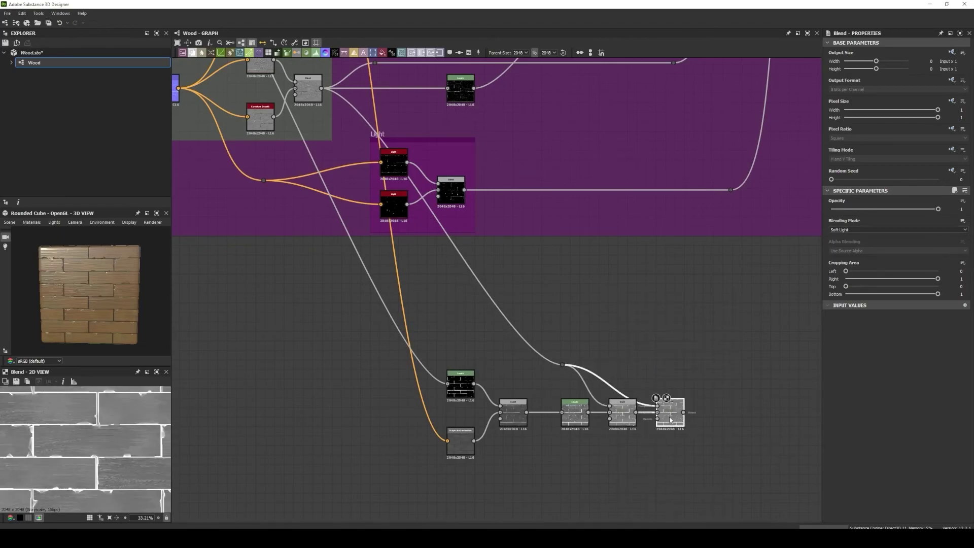
Step: Wire the end of the grayscale chain into the next Blend's input
middle_click_drag(531, 90, 600, 118)
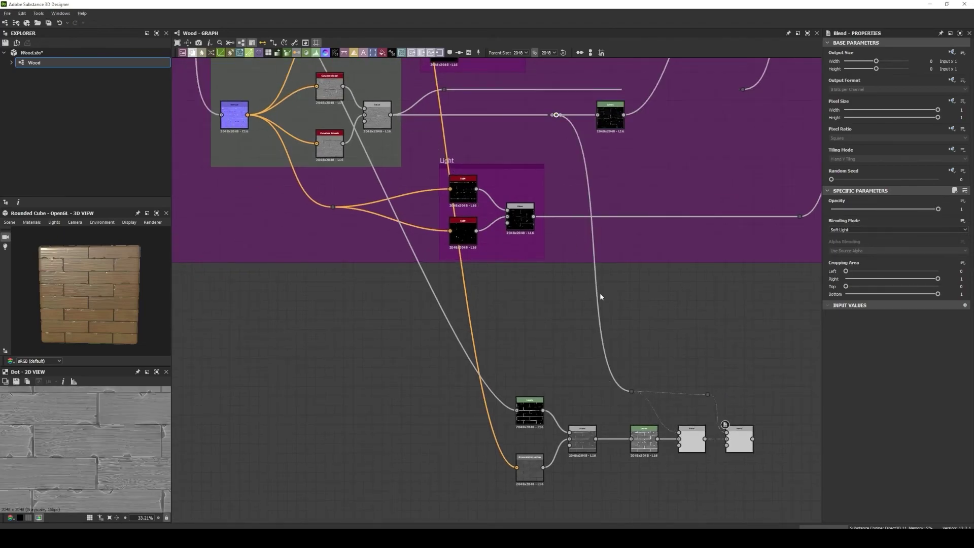
middle_click_drag(600, 294, 415, 169)
middle_click_drag(752, 293, 391, 284)
scroll(391, 284, "up", 1)
scroll(812, 305, "down", 3)
left_click_drag(439, 317, 673, 317)
left_click(363, 317)
Step: Preview the final Blend and select the new grayscale node group
scroll(461, 279, "up", 3)
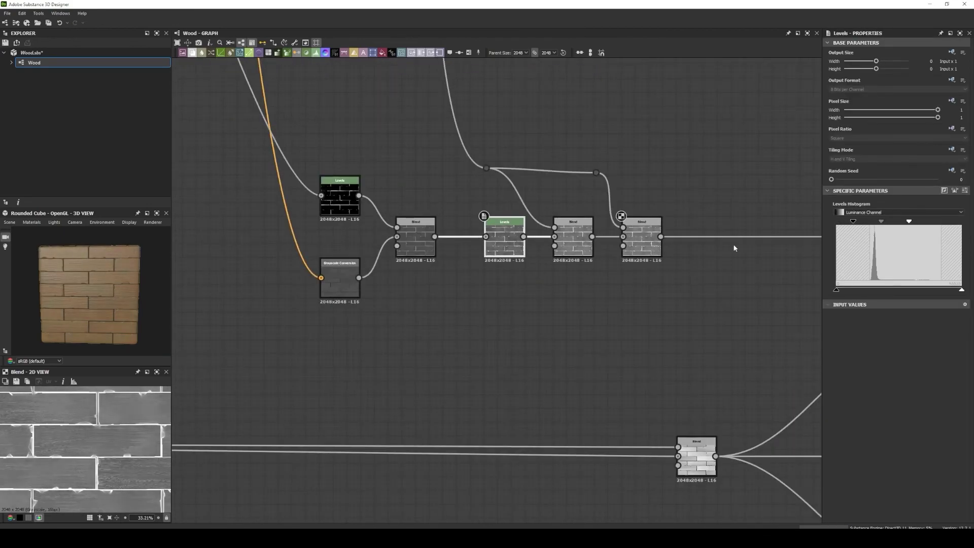
scroll(78, 296, "up", 3)
left_click(642, 238)
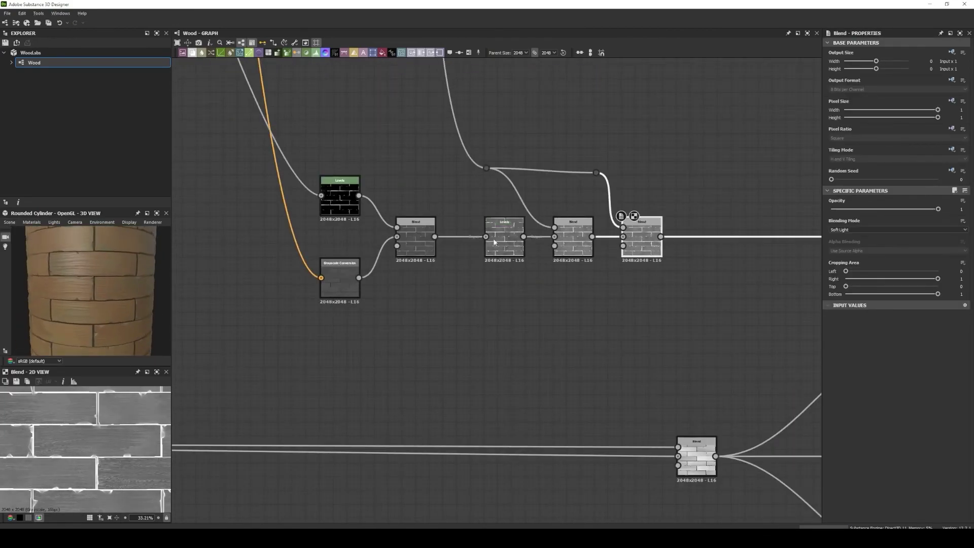
scroll(495, 242, "down", 5)
left_click_drag(420, 332, 581, 456)
middle_click_drag(692, 319, 593, 291)
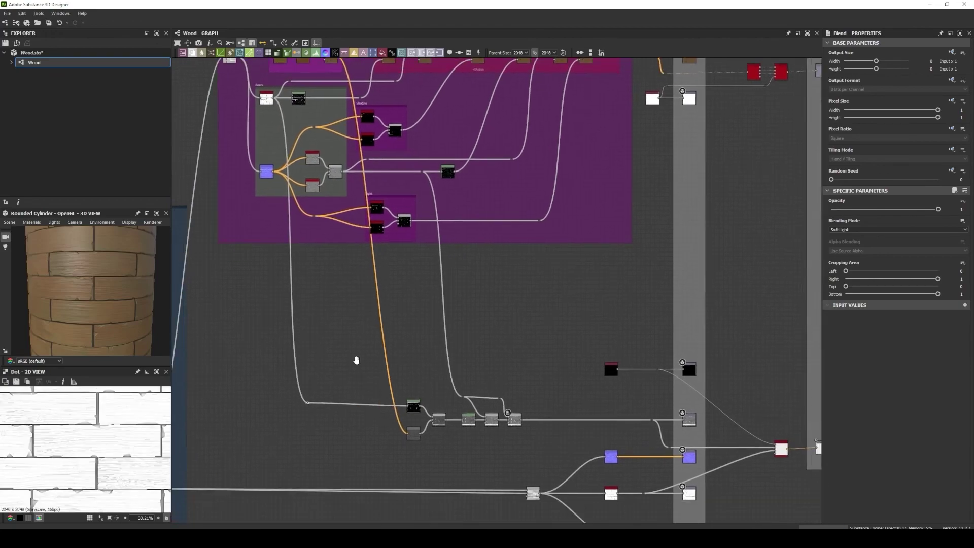
Step: Frame the grayscale chain in orange (green 128) and add a Histogram Select node
key("ctrl+f")
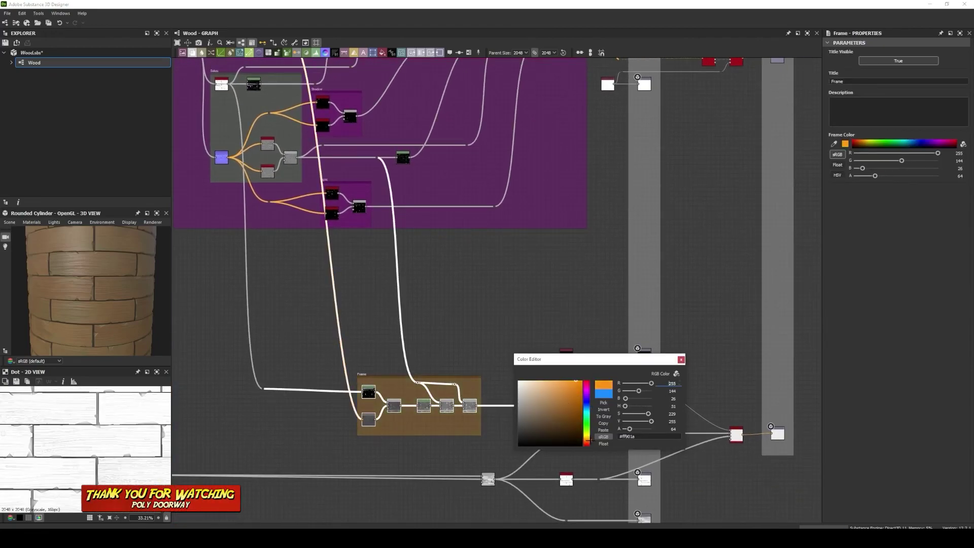
type("128")
key("Return")
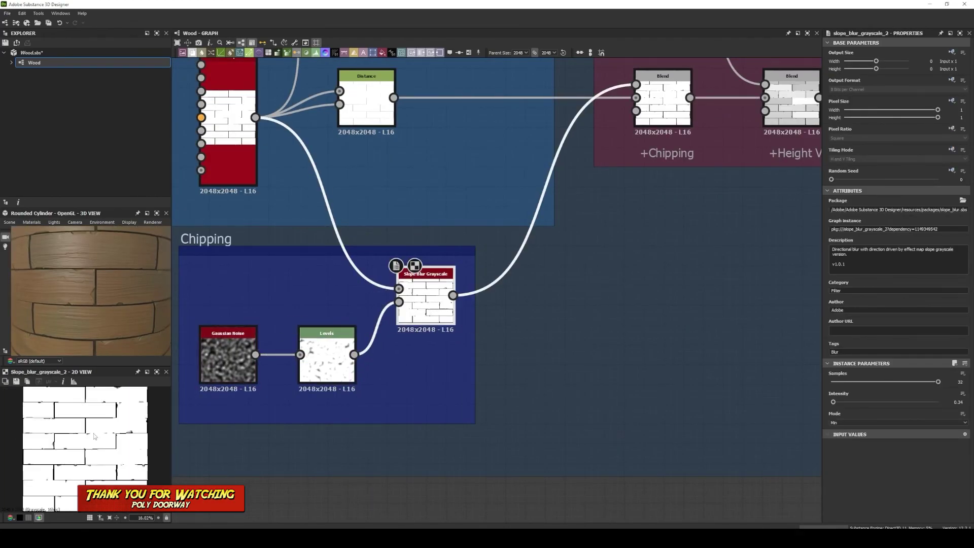
type("hi")
left_click(572, 339)
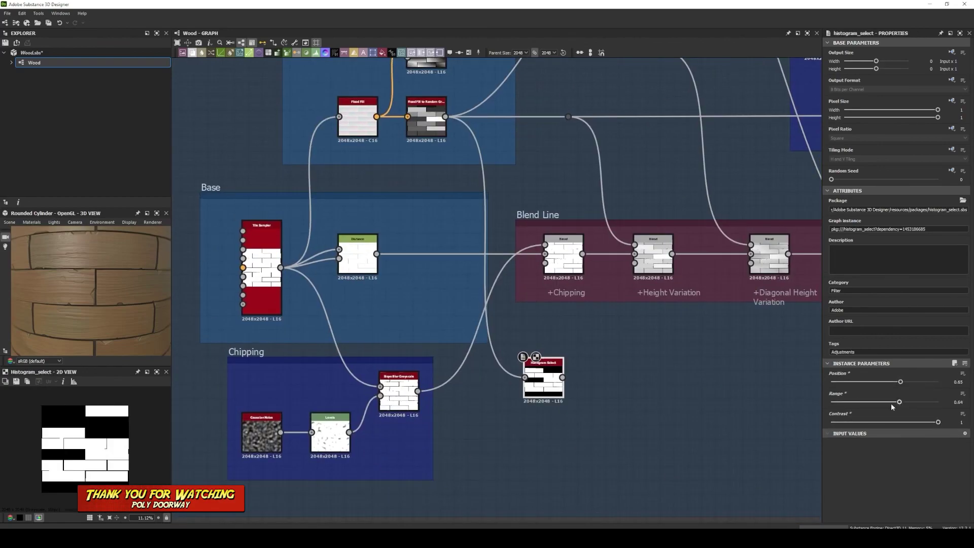
left_click(546, 269)
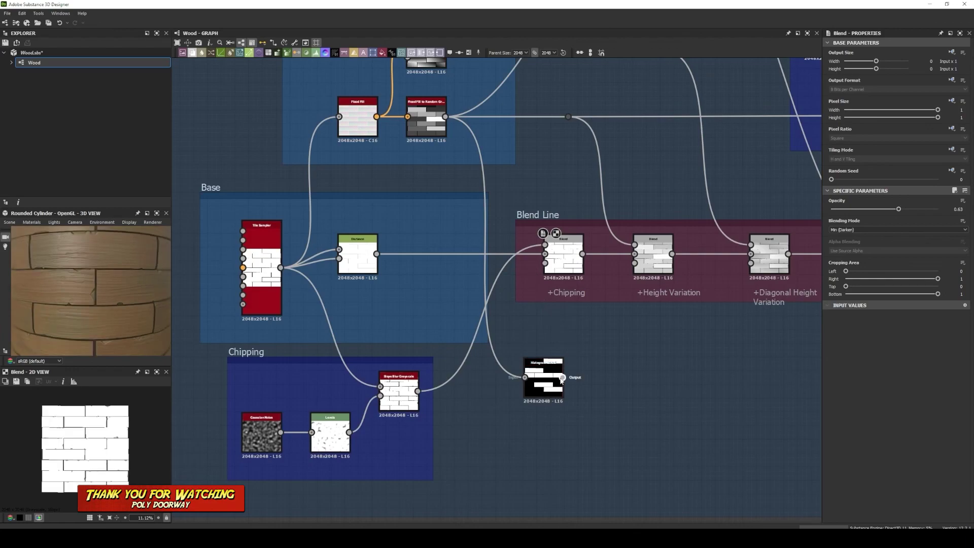